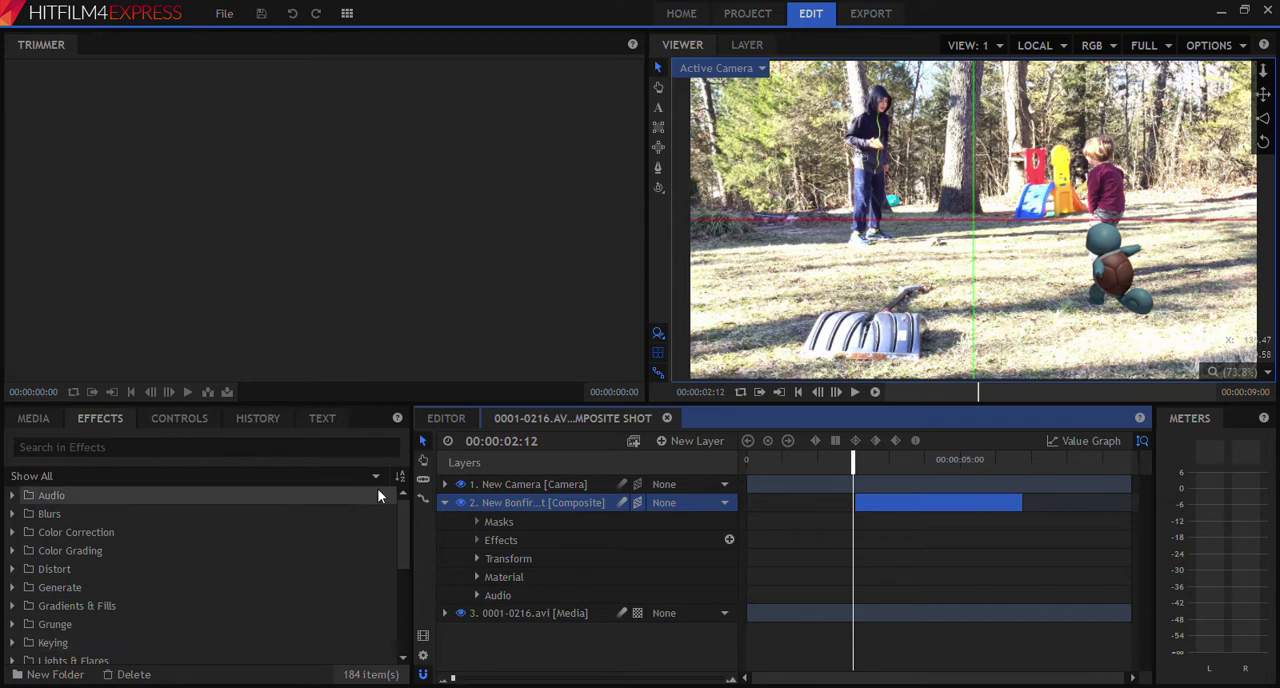
# Scrub the playhead to about 00:00:02:13 and show the New Bonfire Effect layer's controls.
pyautogui.moveTo(862, 462); pyautogui.dragTo(855, 463)
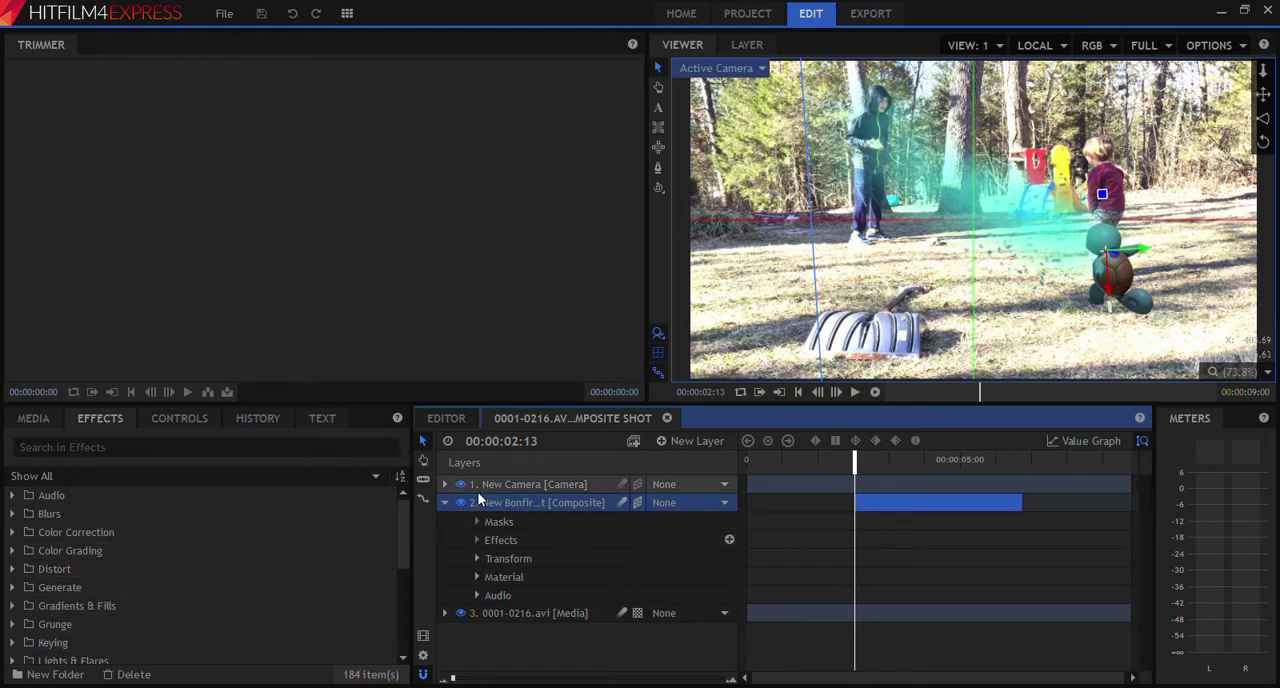
pyautogui.click(179, 418)
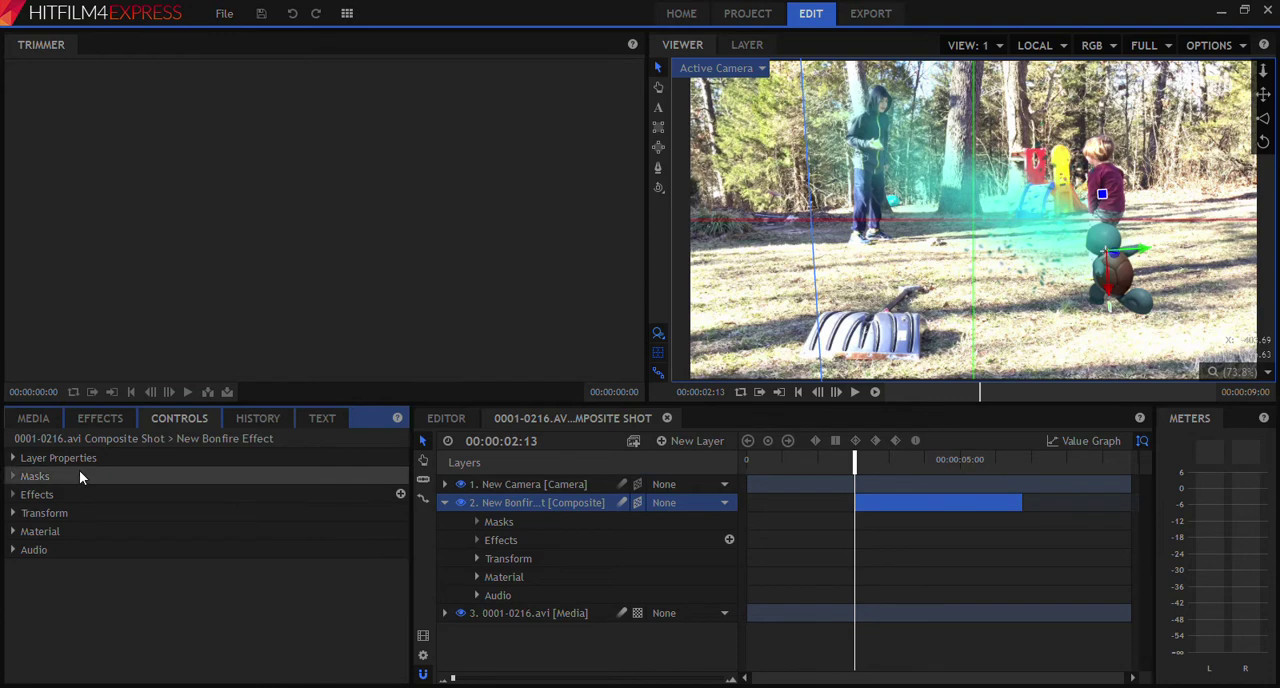
# Expand and collapse the Bonfire layer's material and general property groups.
pyautogui.click(12, 531)
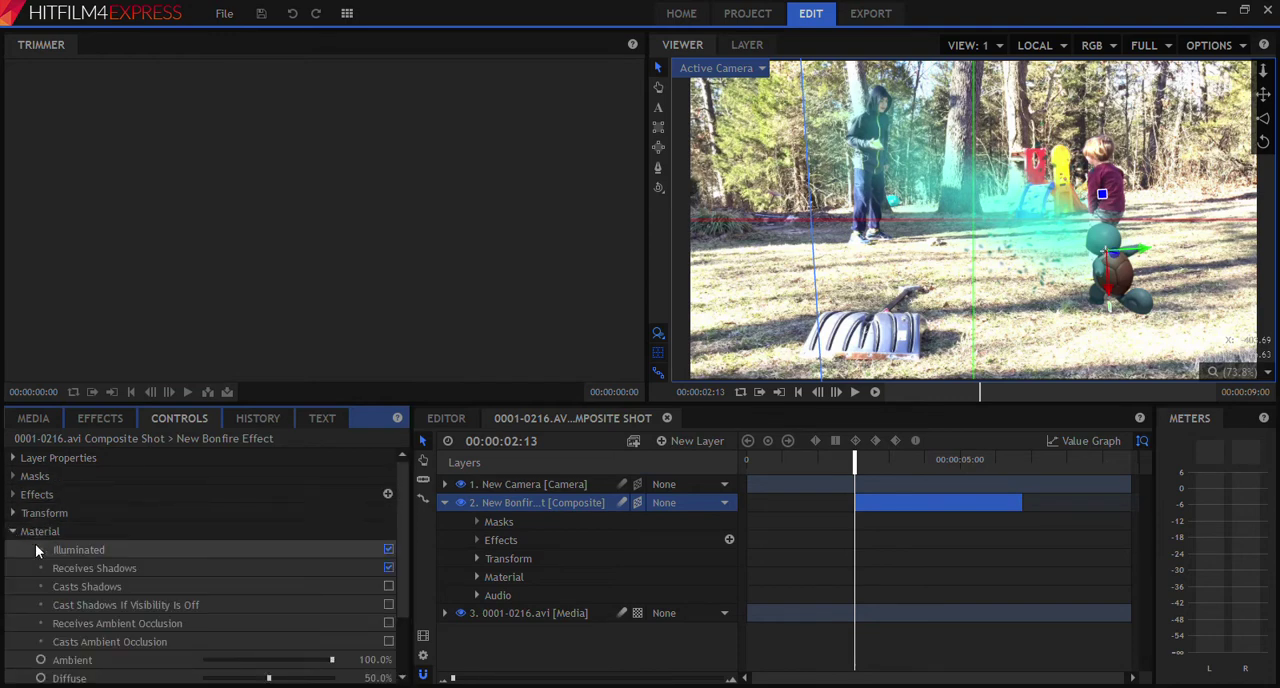
pyautogui.click(12, 531)
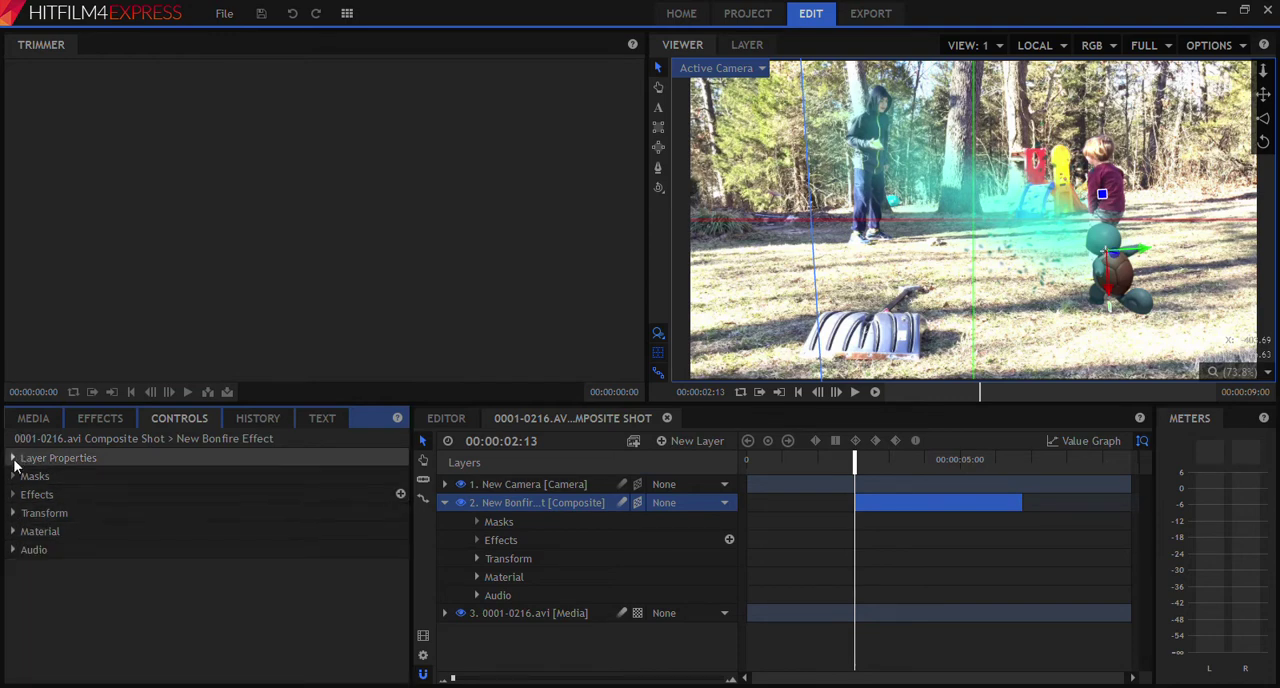
pyautogui.click(12, 458)
pyautogui.click(12, 458)
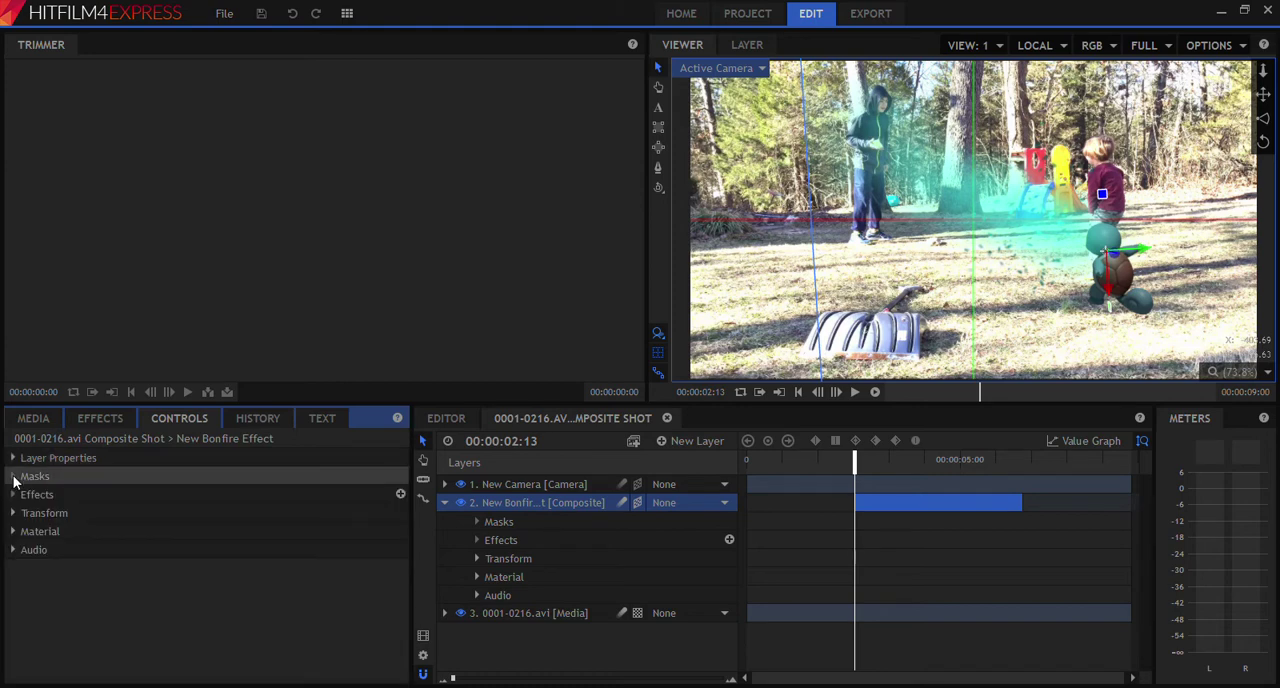
# Parent the Bonfire layer to the .avi video layer 3, toggling its 2D/3D switch around it.
pyautogui.click(638, 502)
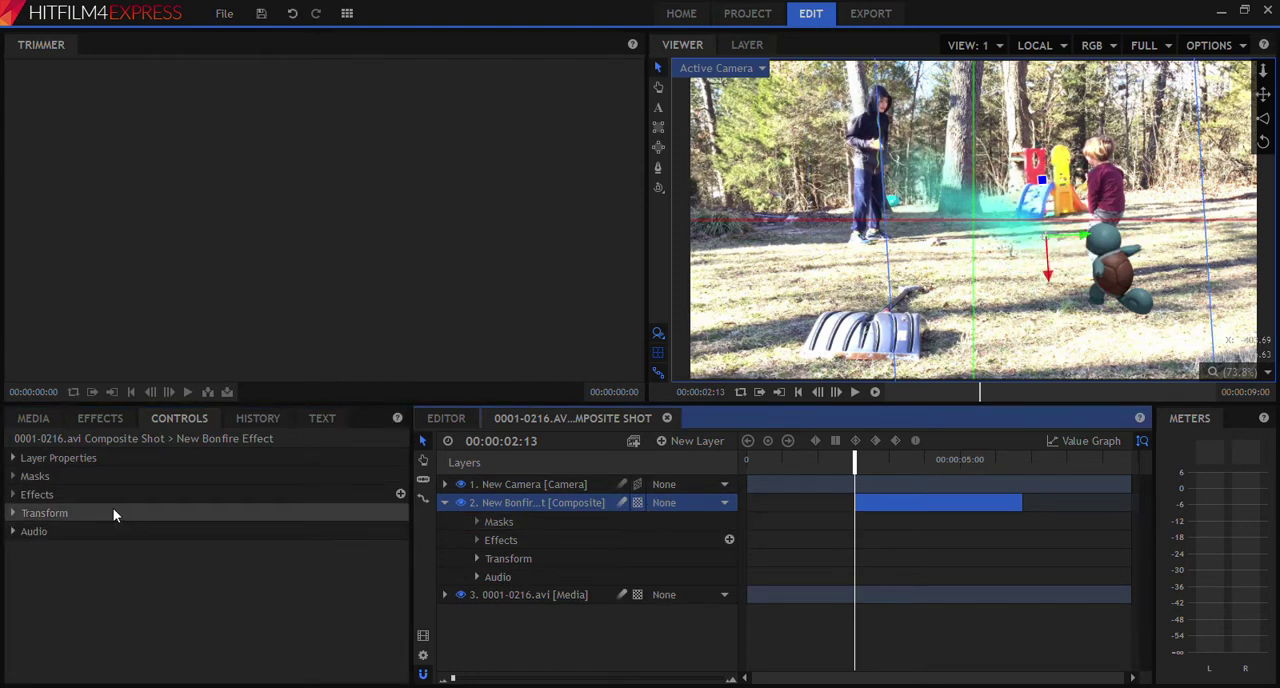
pyautogui.click(12, 513)
pyautogui.click(12, 513)
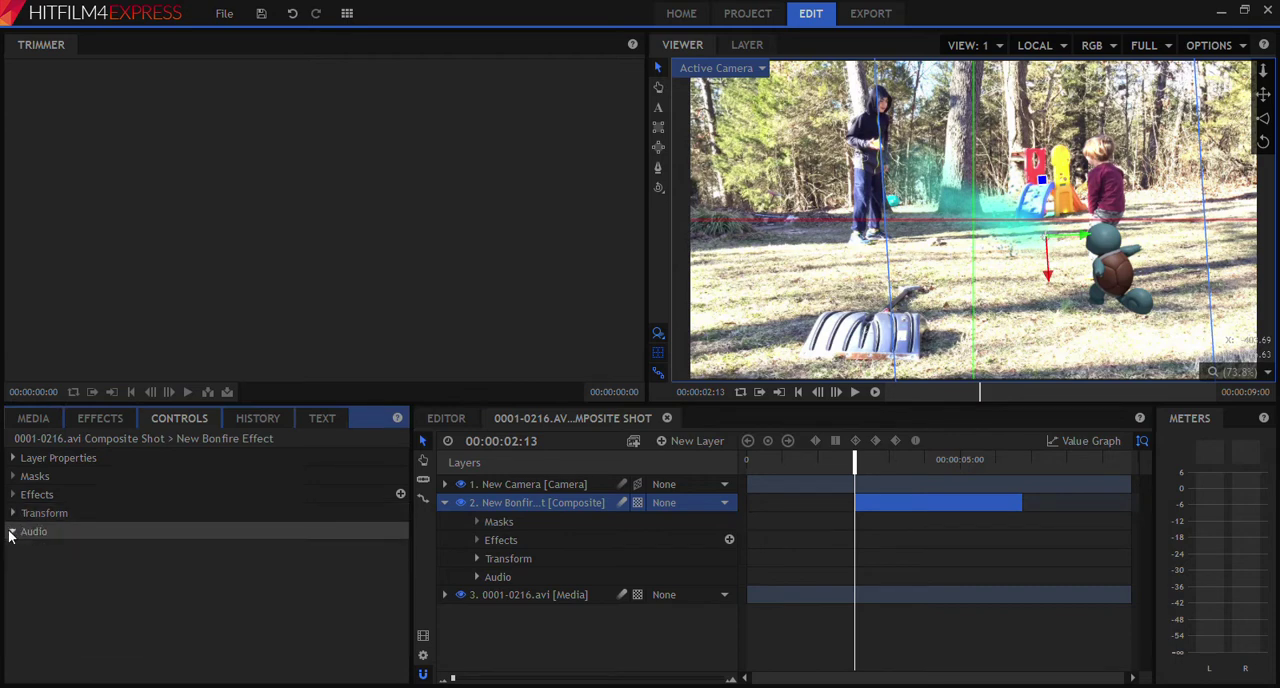
pyautogui.click(621, 502)
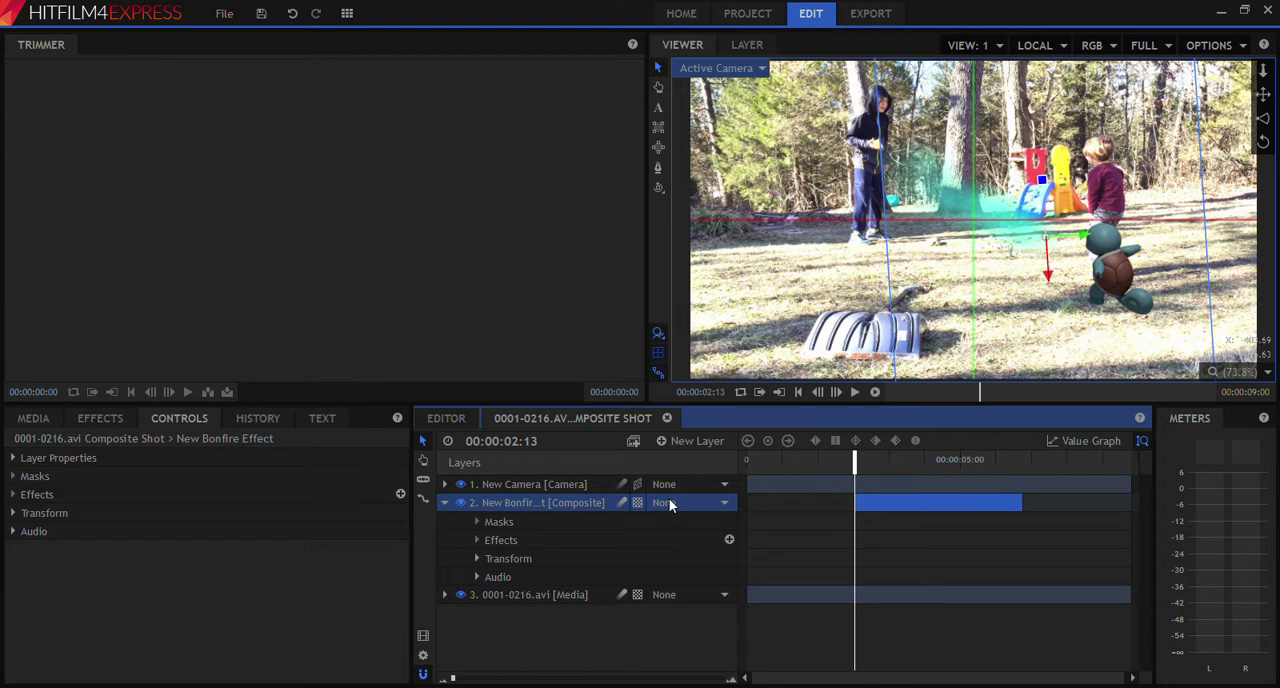
pyautogui.click(690, 562)
pyautogui.click(652, 538)
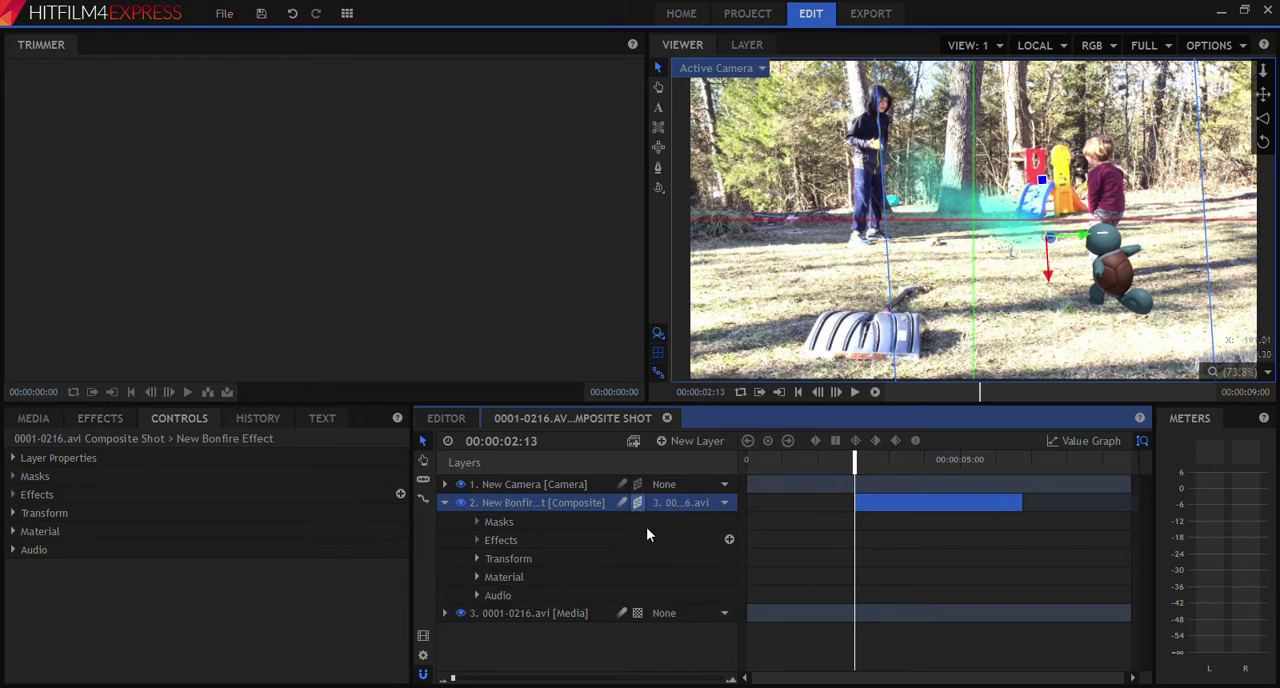
pyautogui.click(637, 502)
pyautogui.scroll(-1, 1008, 228)
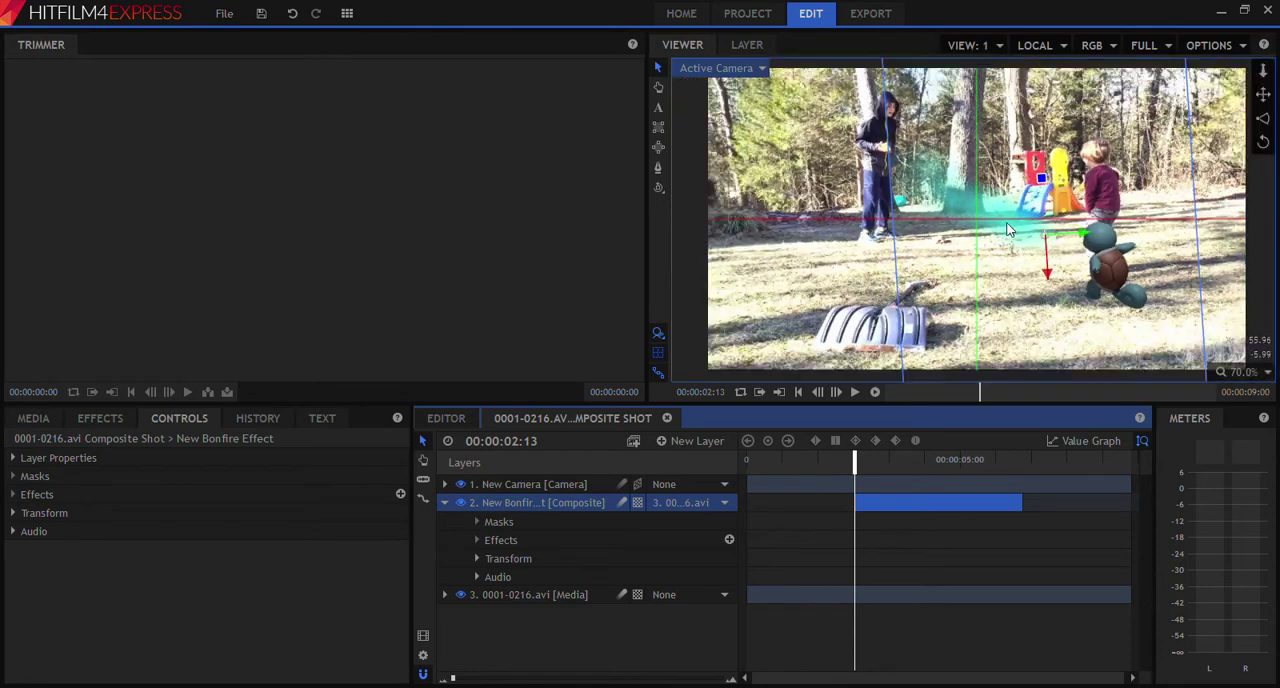
pyautogui.scroll(3, 1008, 228)
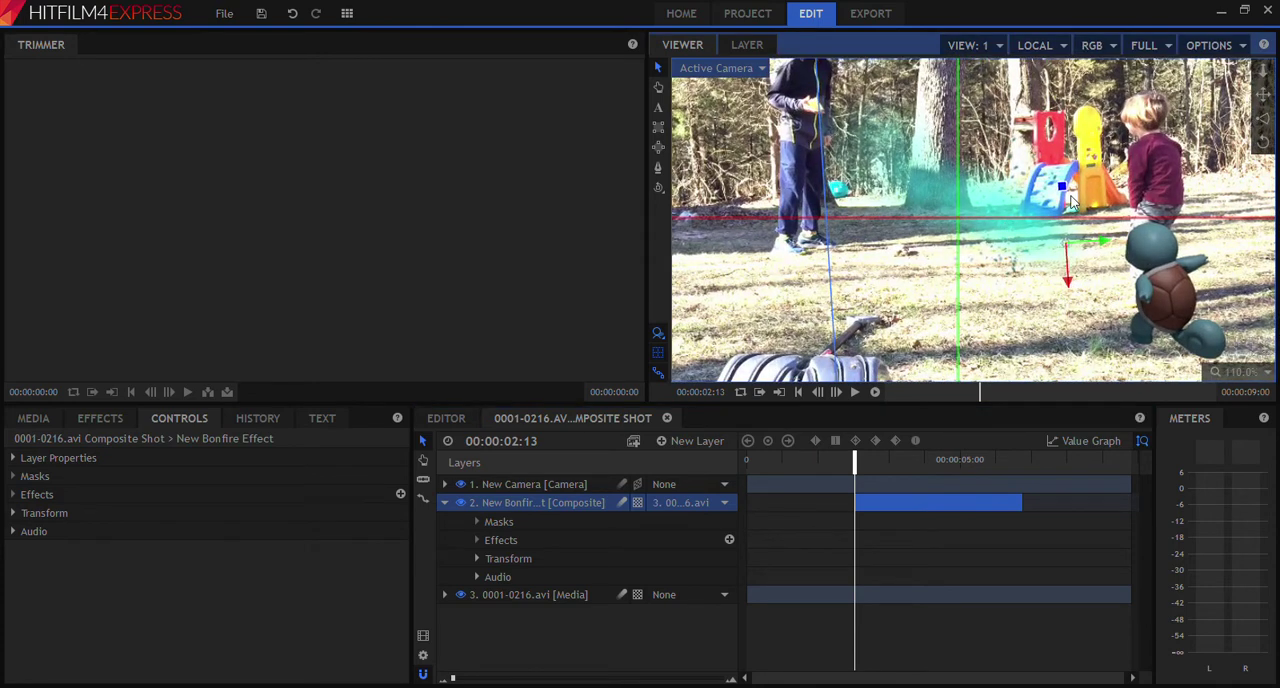
# Rotate the water jet, switch the layer back to 3D, and drag it toward the turtle.
pyautogui.moveTo(1068, 200)
pyautogui.mouseDown()
pyautogui.moveTo(1090, 198)
pyautogui.moveTo(1065, 208)
pyautogui.mouseUp()
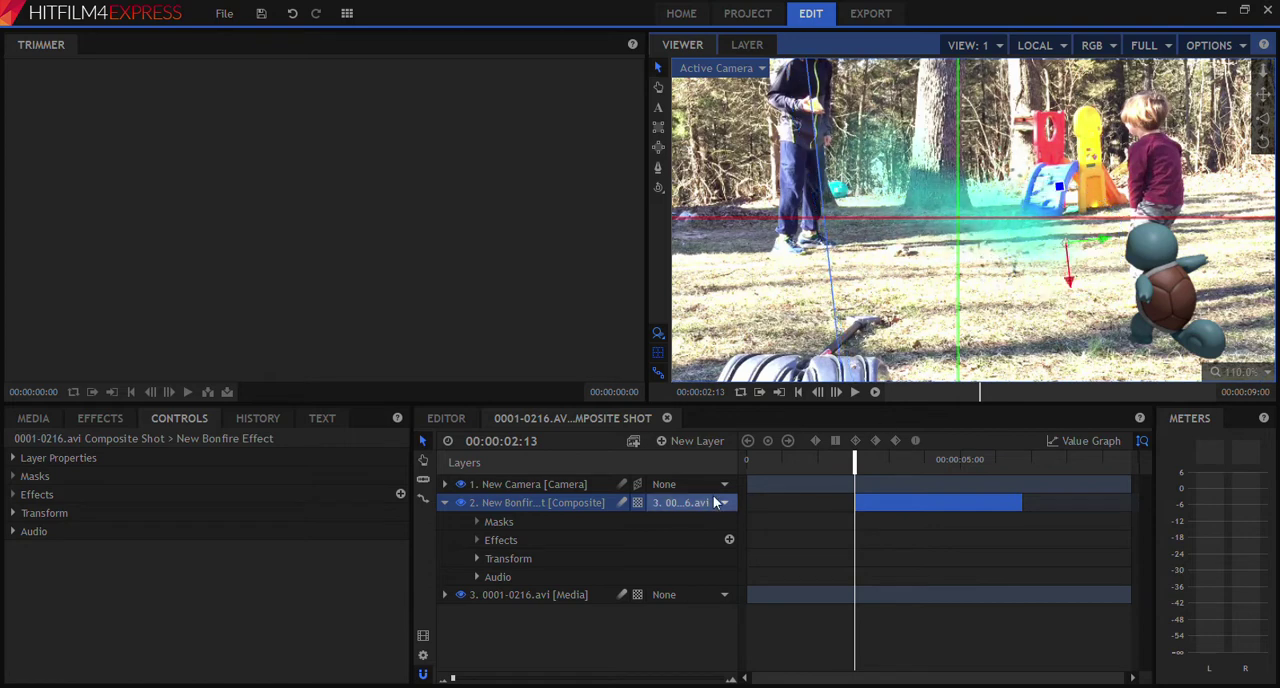
pyautogui.click(645, 542)
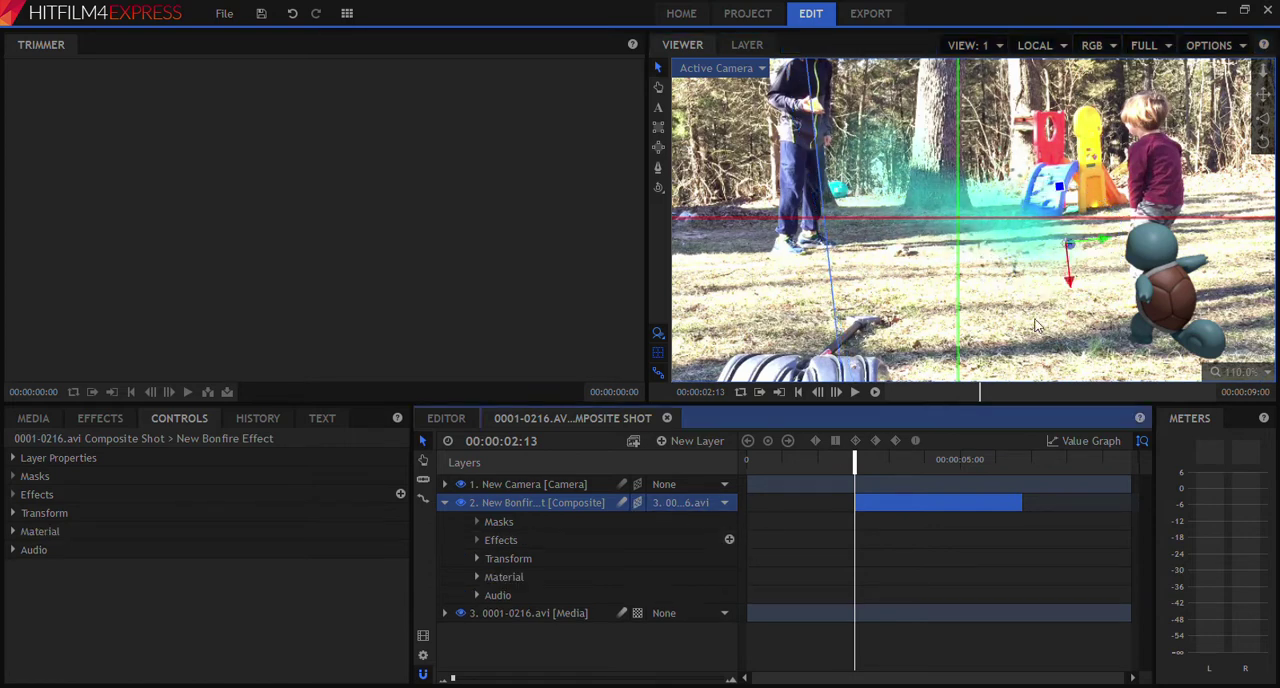
pyautogui.click(1068, 245)
pyautogui.moveTo(1068, 245); pyautogui.dragTo(1162, 251)
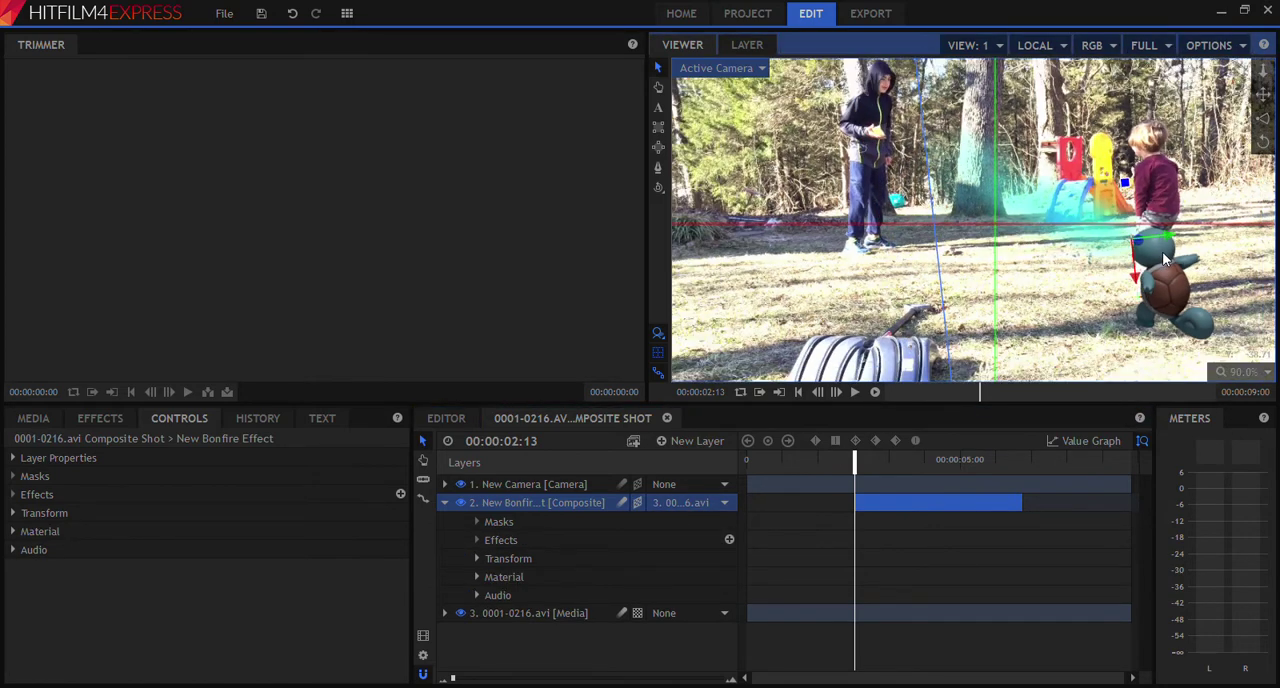
pyautogui.scroll(-3, 1162, 251)
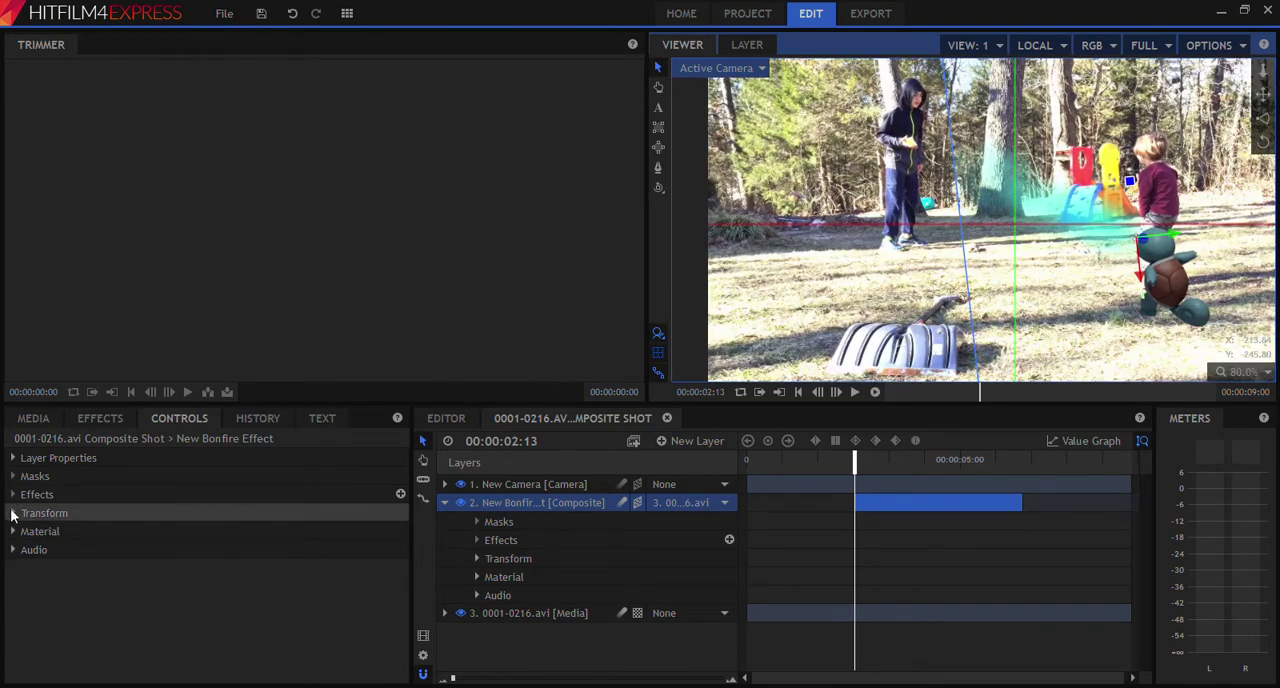
# Check the Bonfire layer's Transform values and general properties in Controls.
pyautogui.click(44, 513)
pyautogui.scroll(-3, 161, 536)
pyautogui.scroll(3, 161, 536)
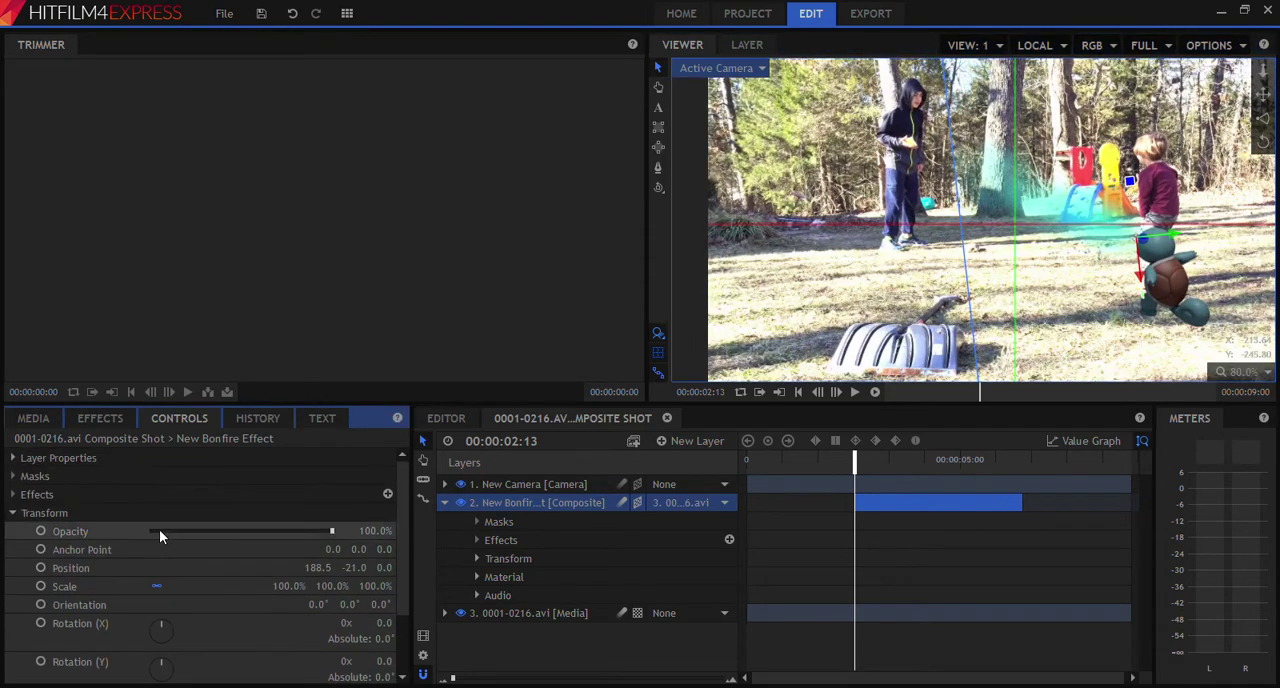
pyautogui.click(12, 513)
pyautogui.click(12, 458)
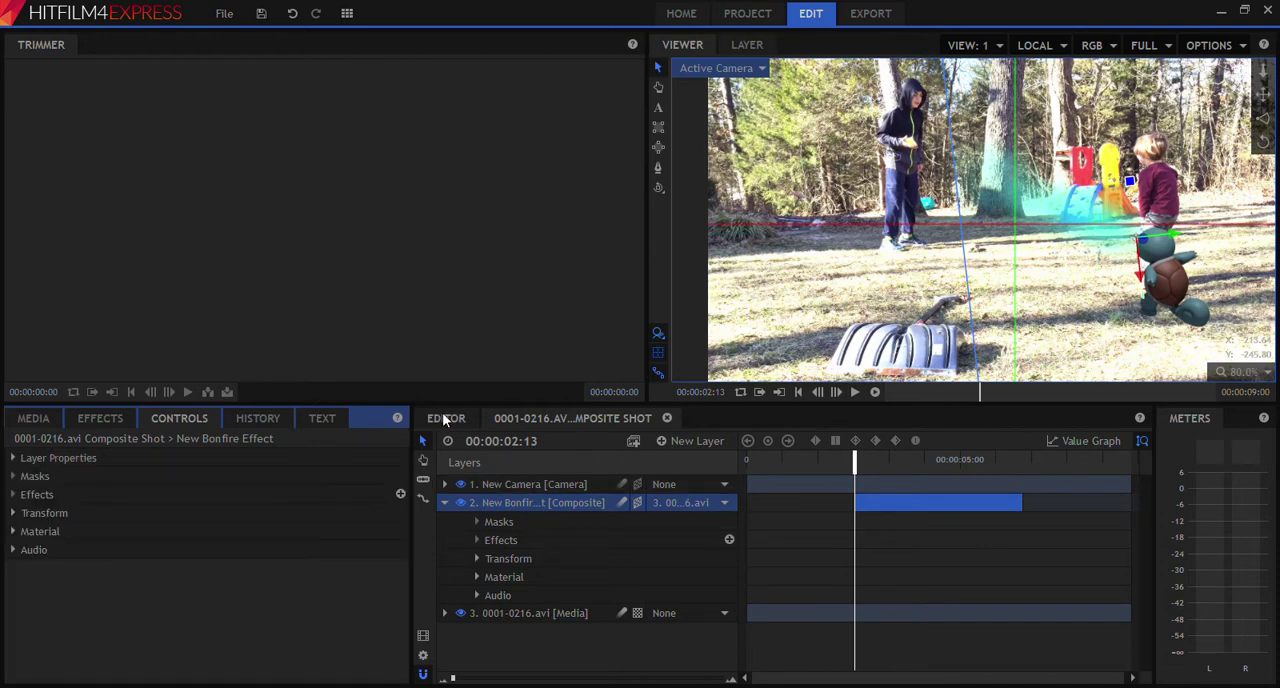
pyautogui.click(446, 418)
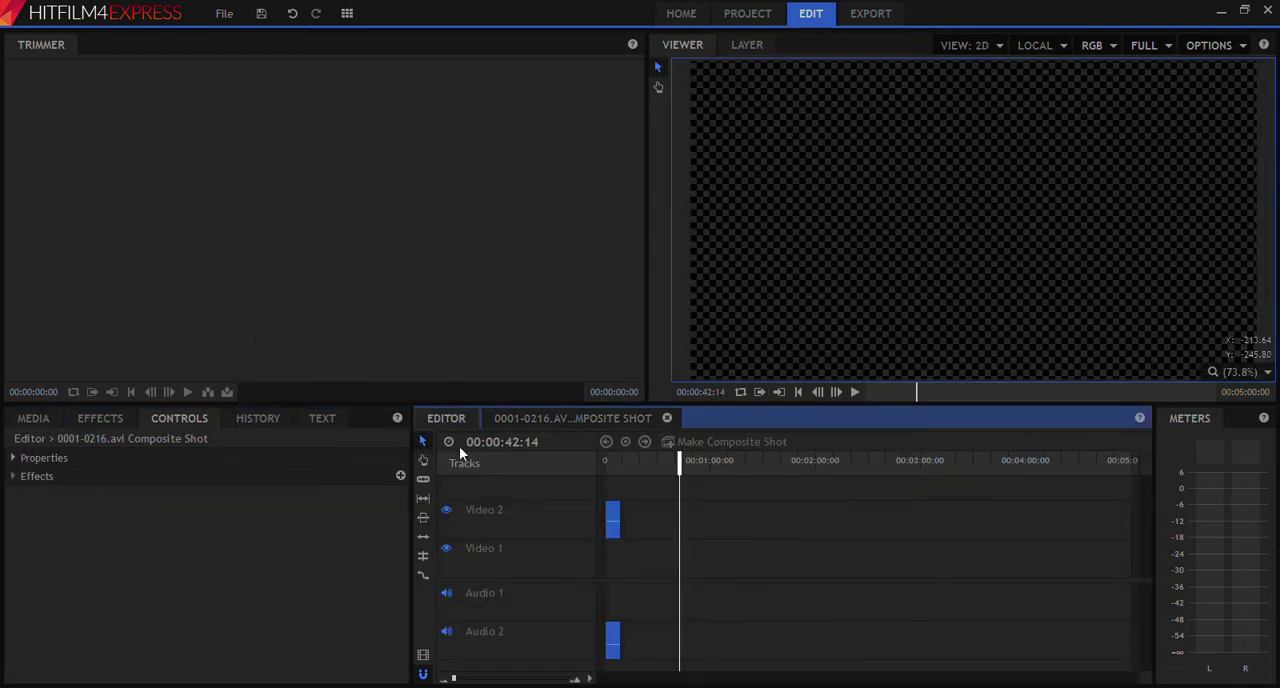
# Rewind the editor playhead to 00:00:00:00 and glance at the export settings.
pyautogui.moveTo(686, 462); pyautogui.dragTo(604, 450)
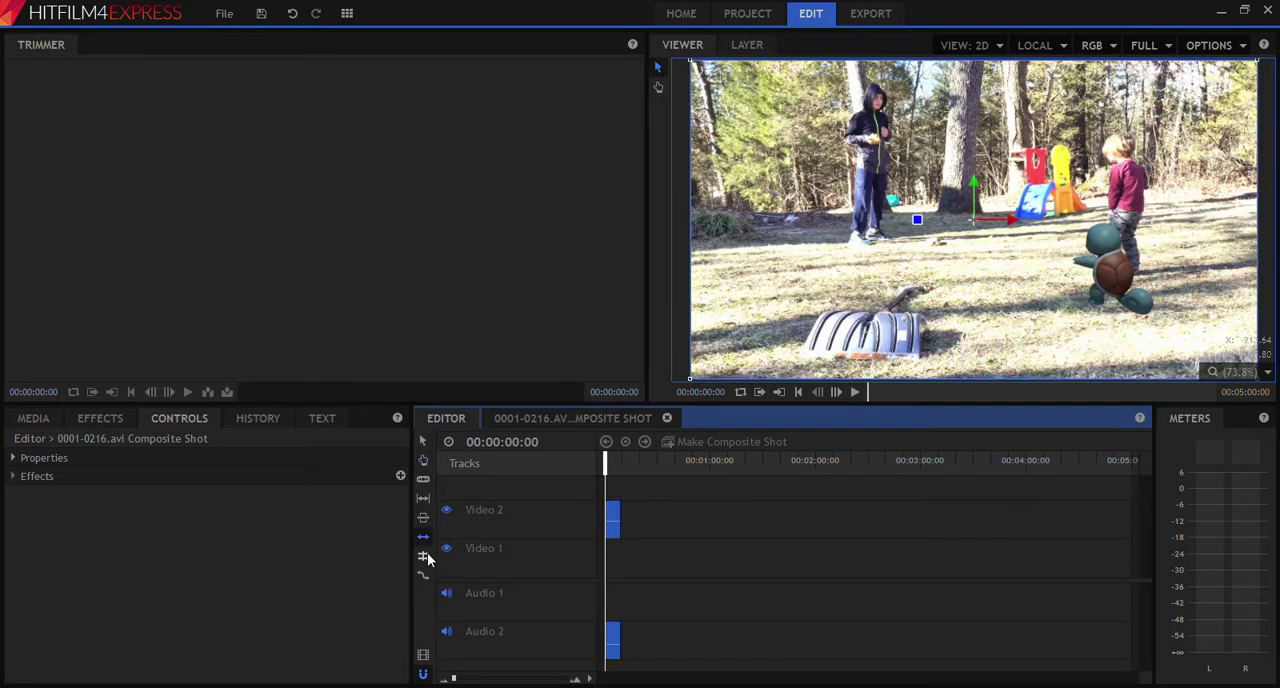
pyautogui.click(425, 460)
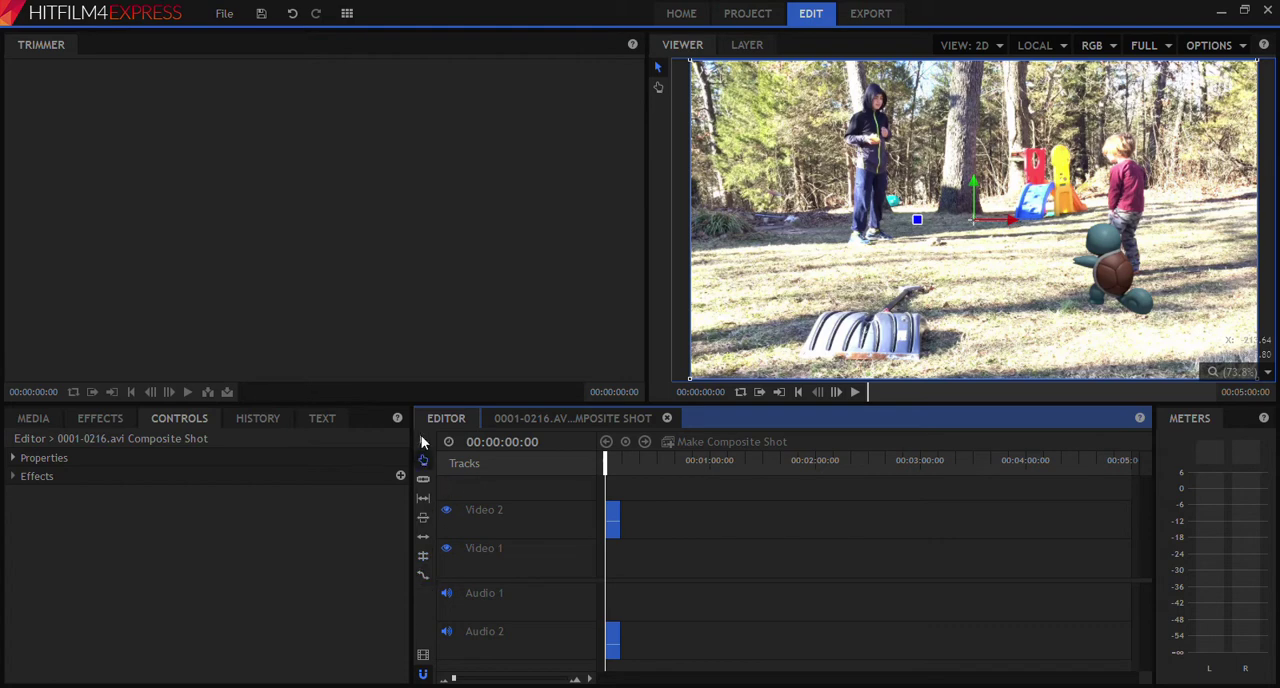
pyautogui.click(422, 656)
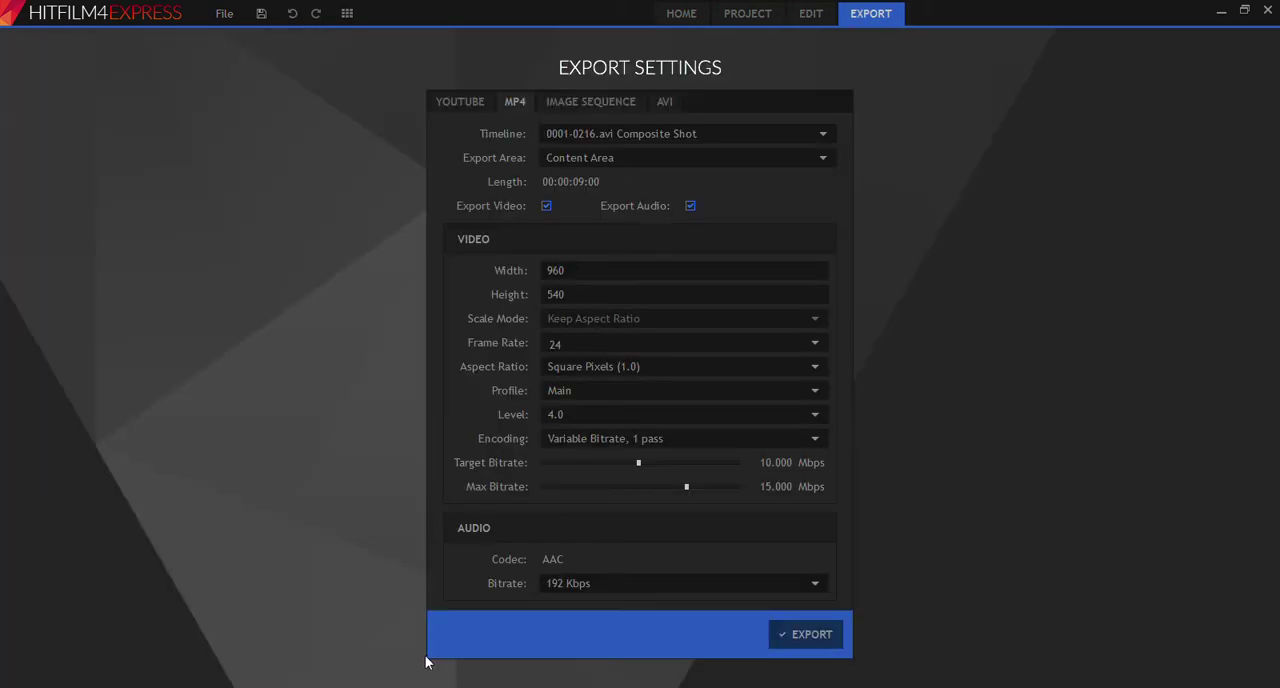
pyautogui.click(810, 13)
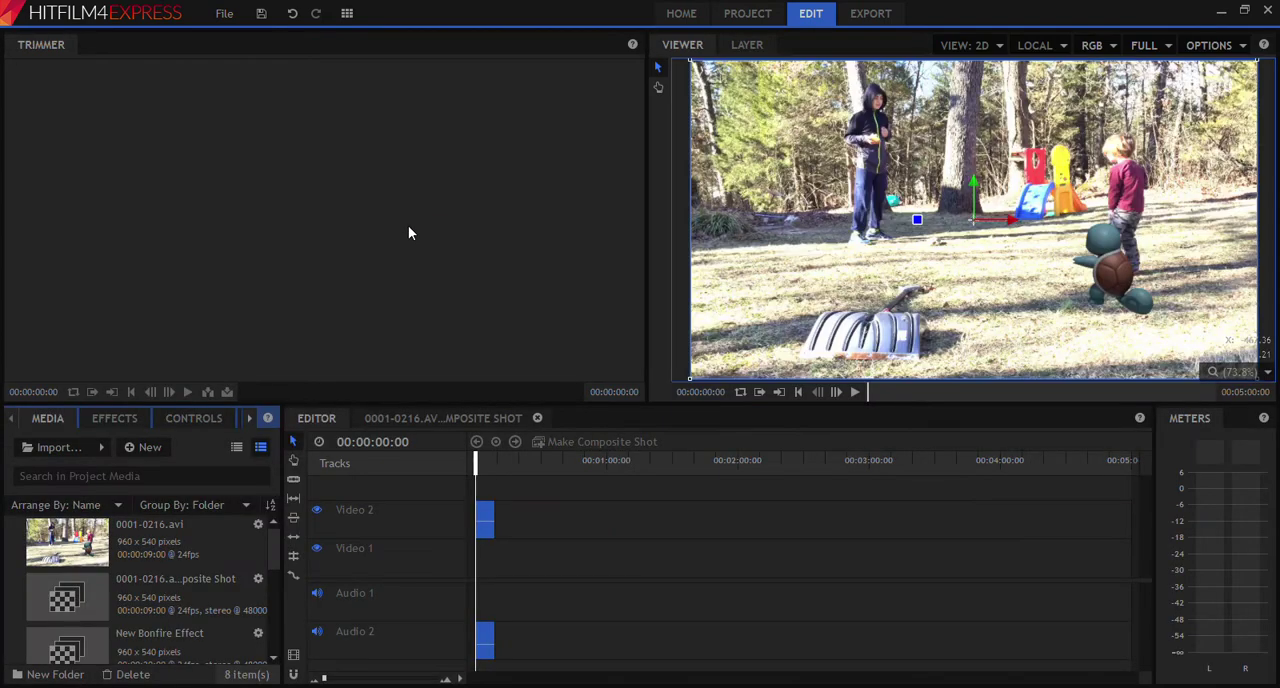
# Go back into the composite shot and show the Bonfire layer's properties.
pyautogui.click(449, 418)
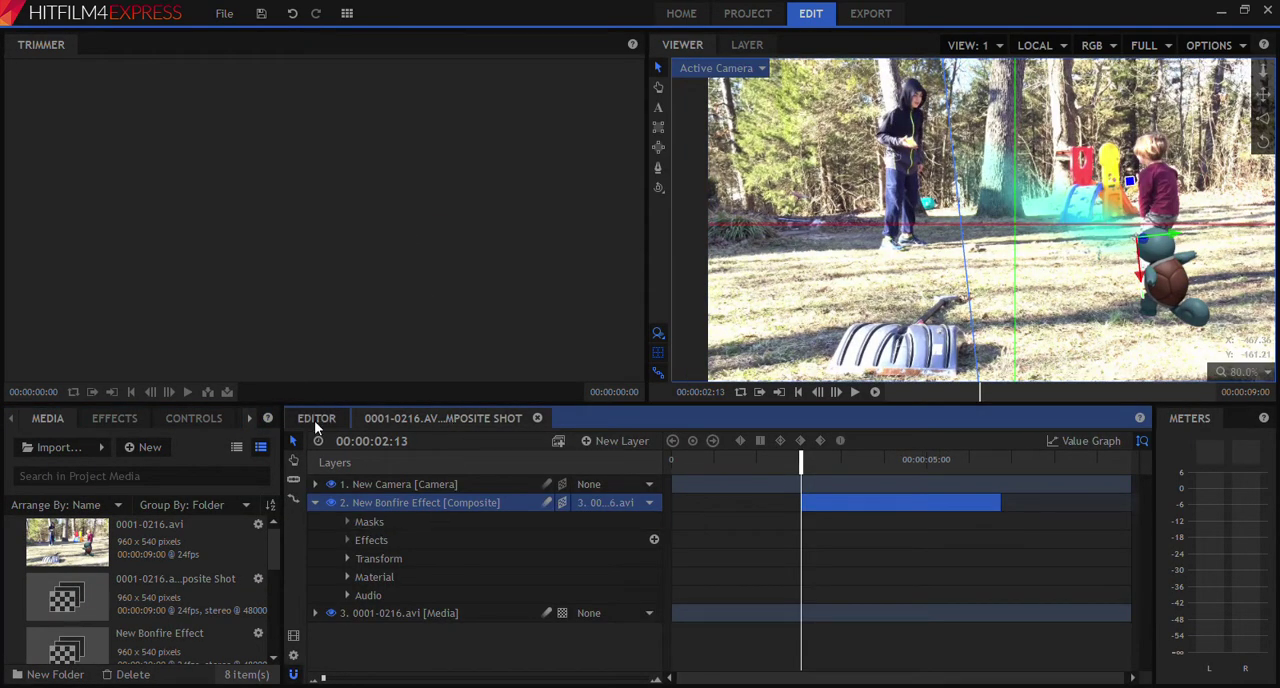
pyautogui.click(115, 418)
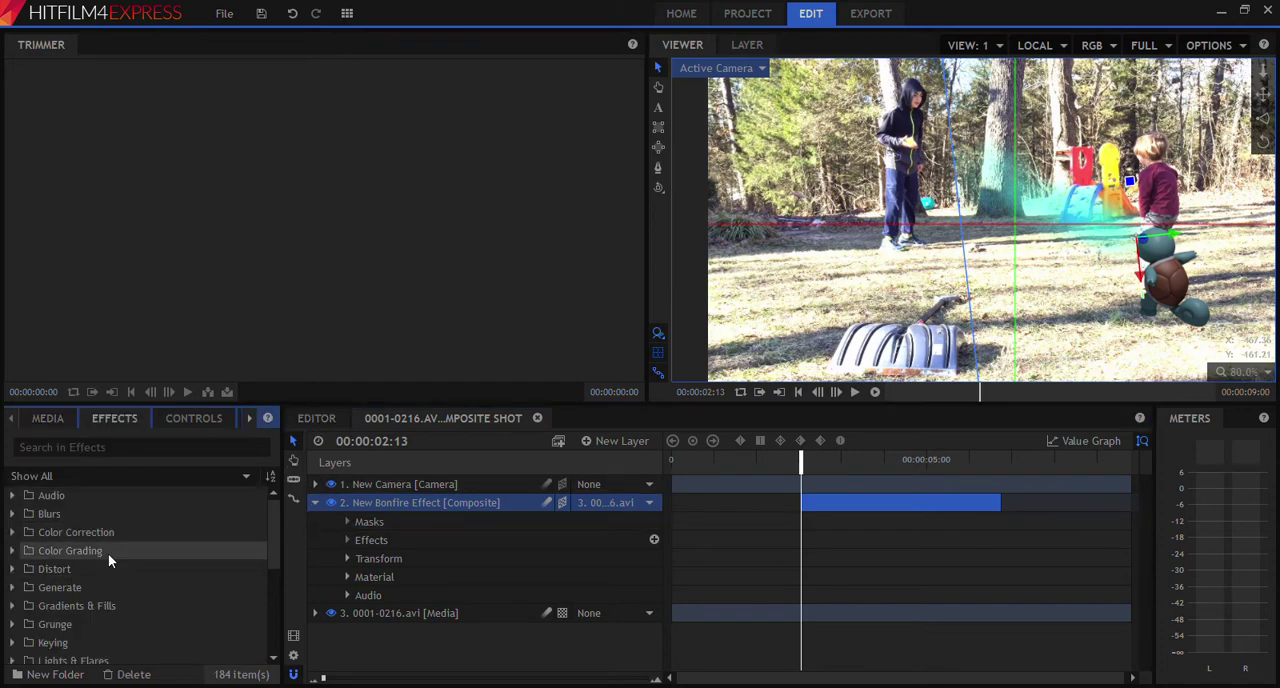
pyautogui.click(194, 418)
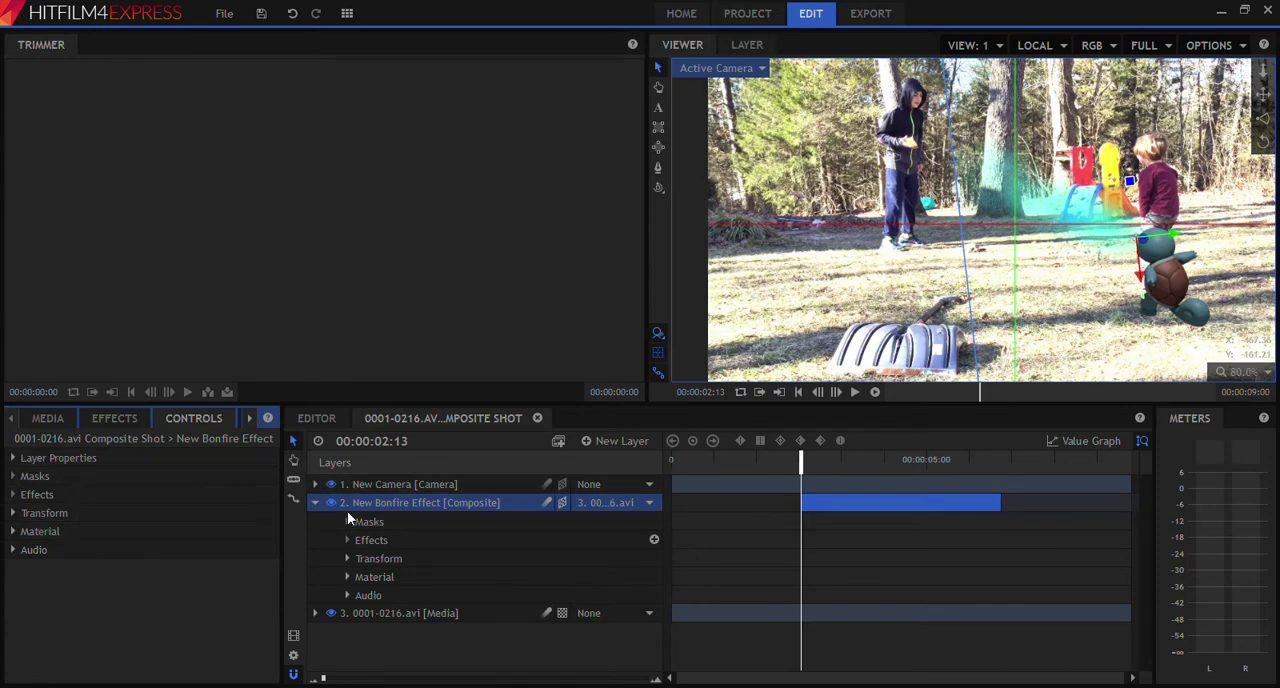
pyautogui.click(12, 458)
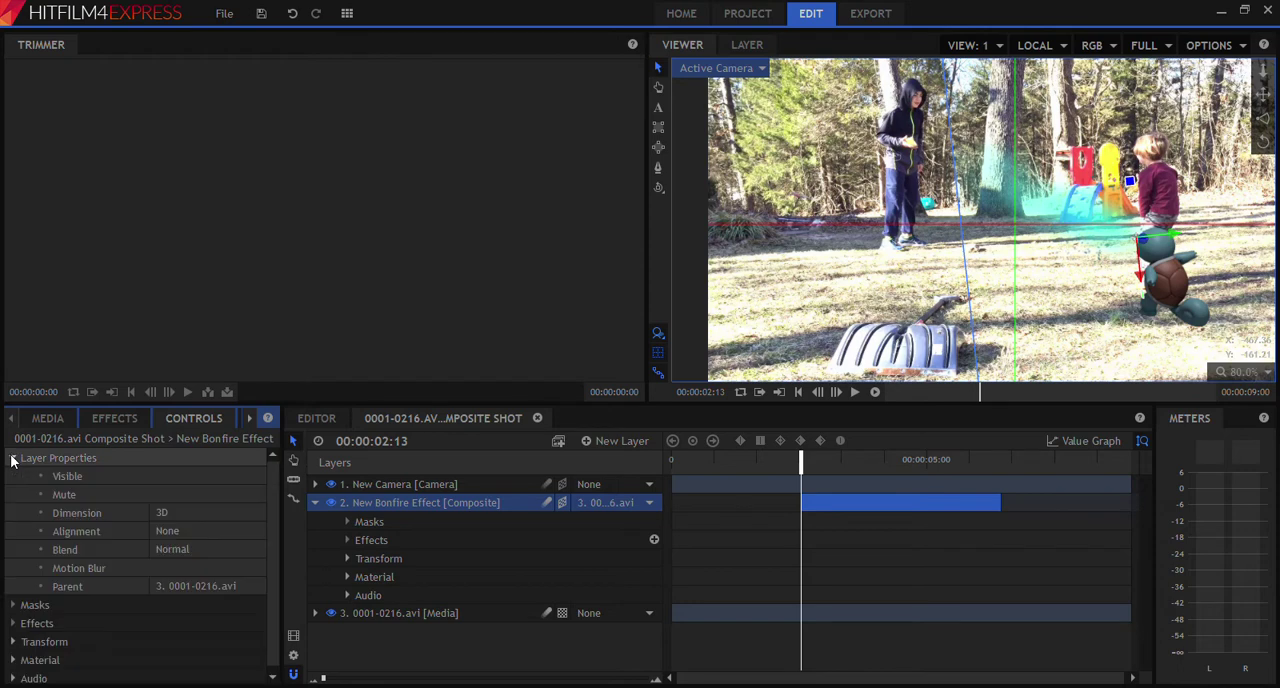
pyautogui.click(12, 458)
# Expand and collapse the Bonfire layer's Transform and Material settings.
pyautogui.click(13, 522)
pyautogui.scroll(-2, 13, 522)
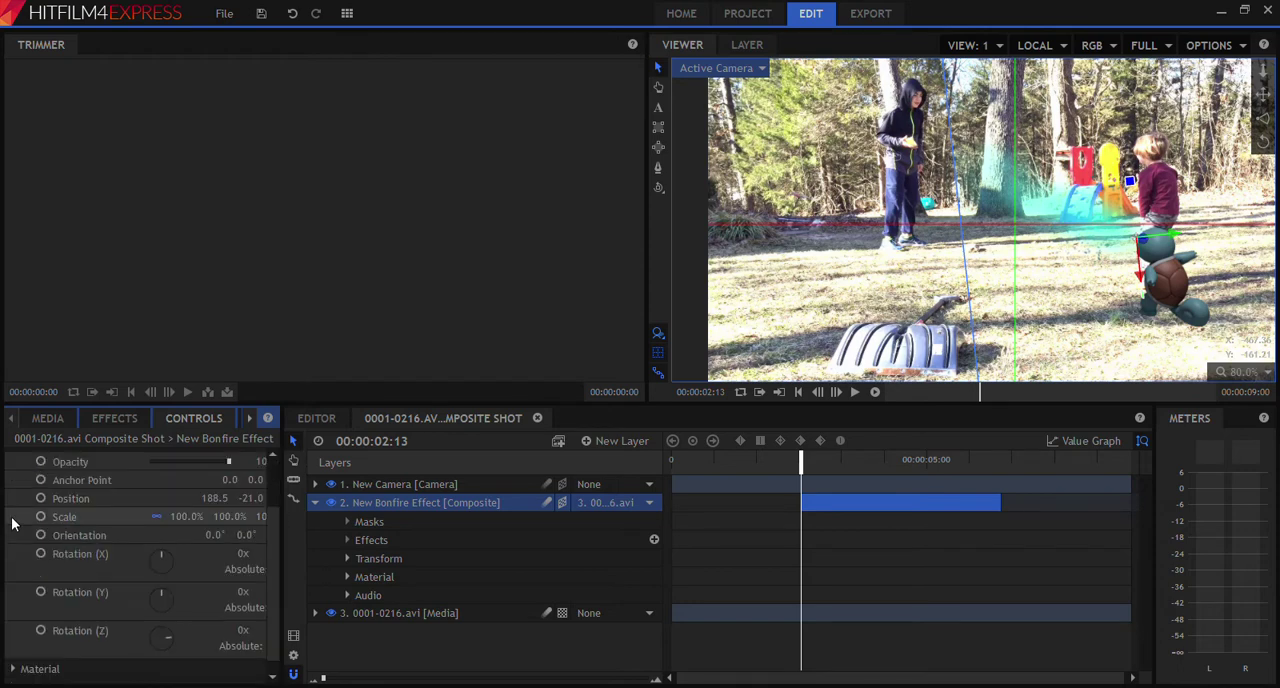
pyautogui.scroll(2, 13, 522)
pyautogui.click(13, 522)
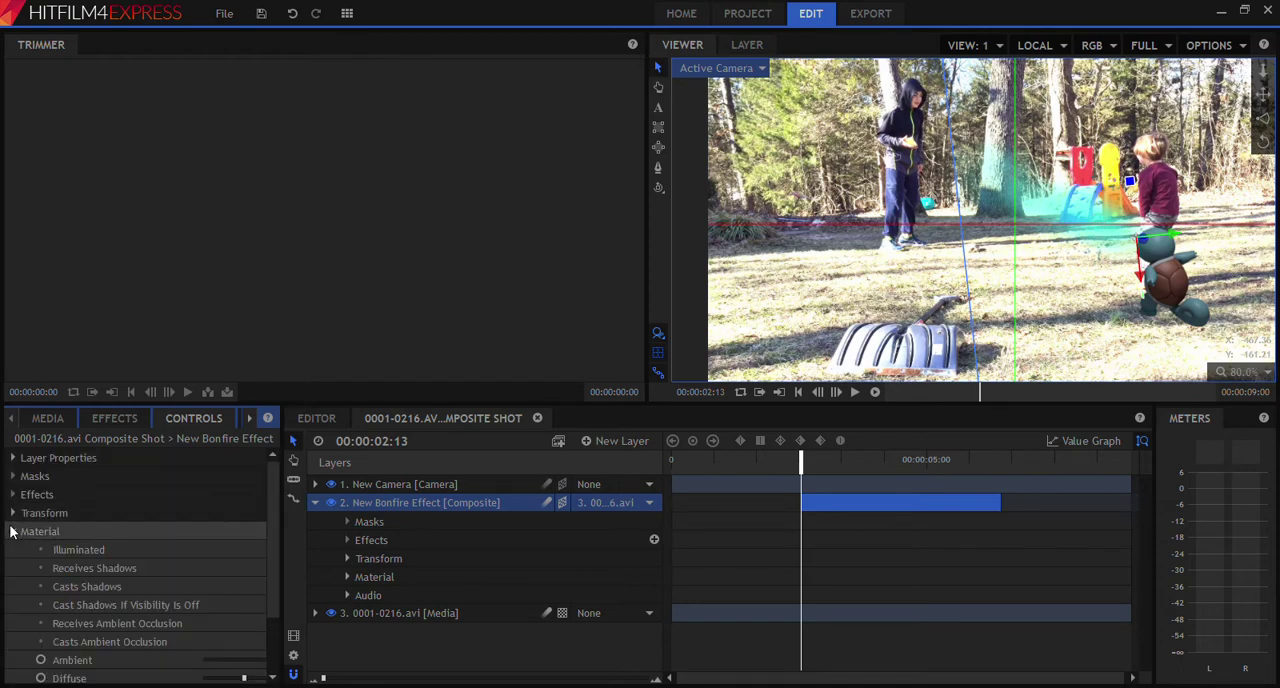
pyautogui.scroll(-1, 12, 533)
pyautogui.scroll(2, 12, 533)
pyautogui.click(13, 530)
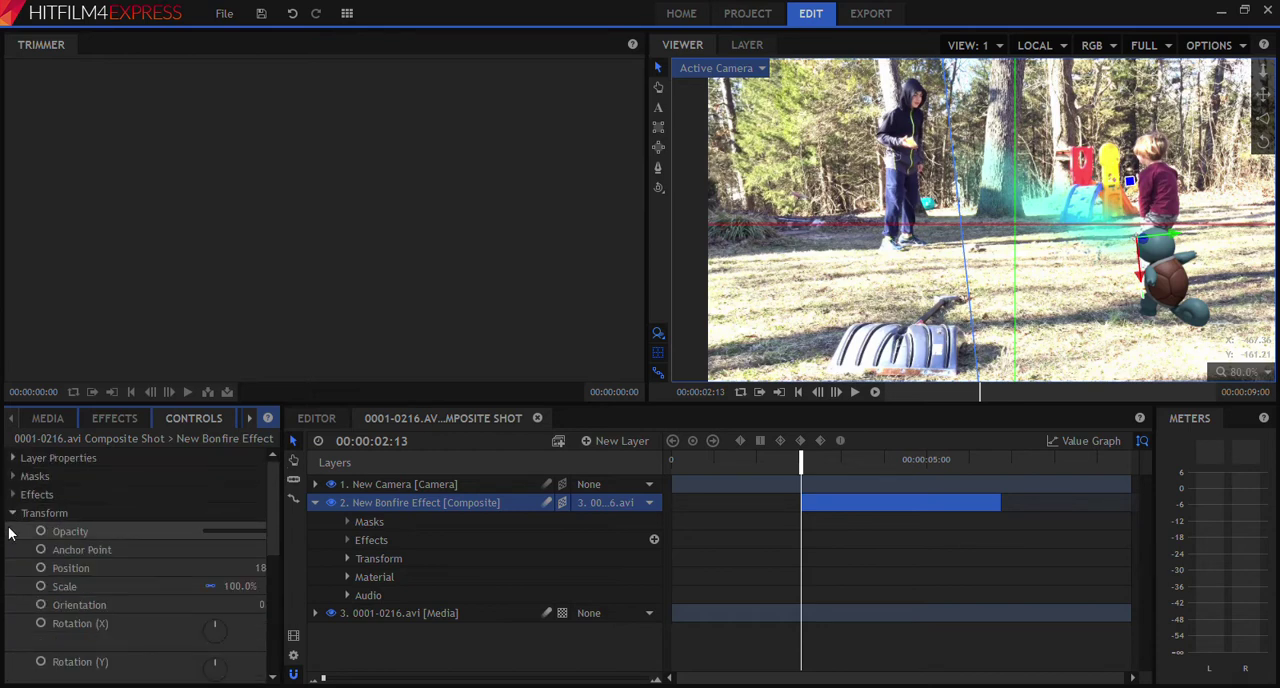
pyautogui.click(12, 514)
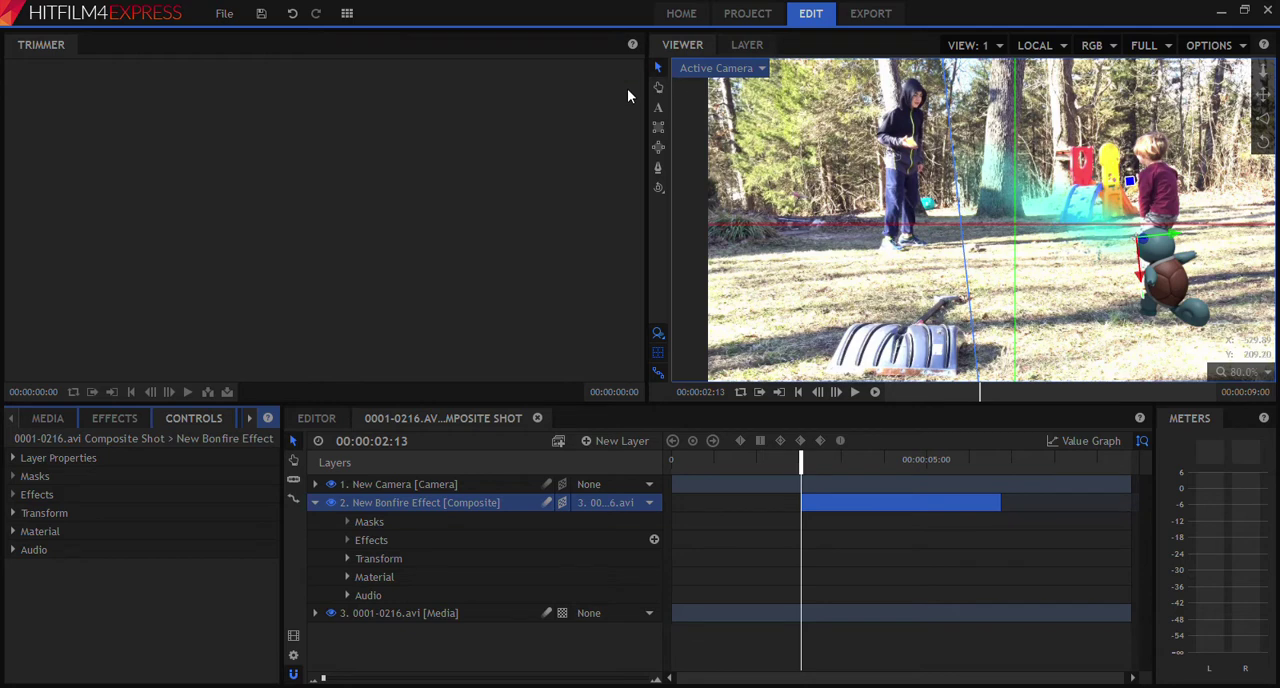
pyautogui.click(579, 503)
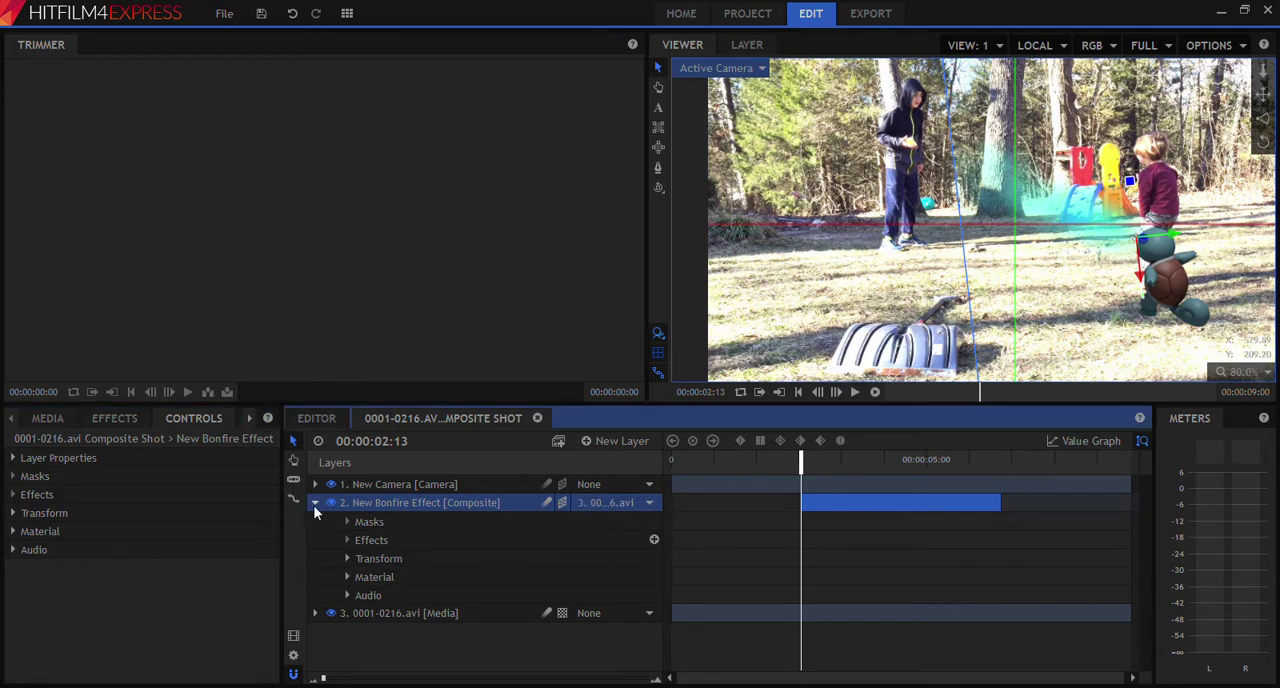
pyautogui.click(317, 418)
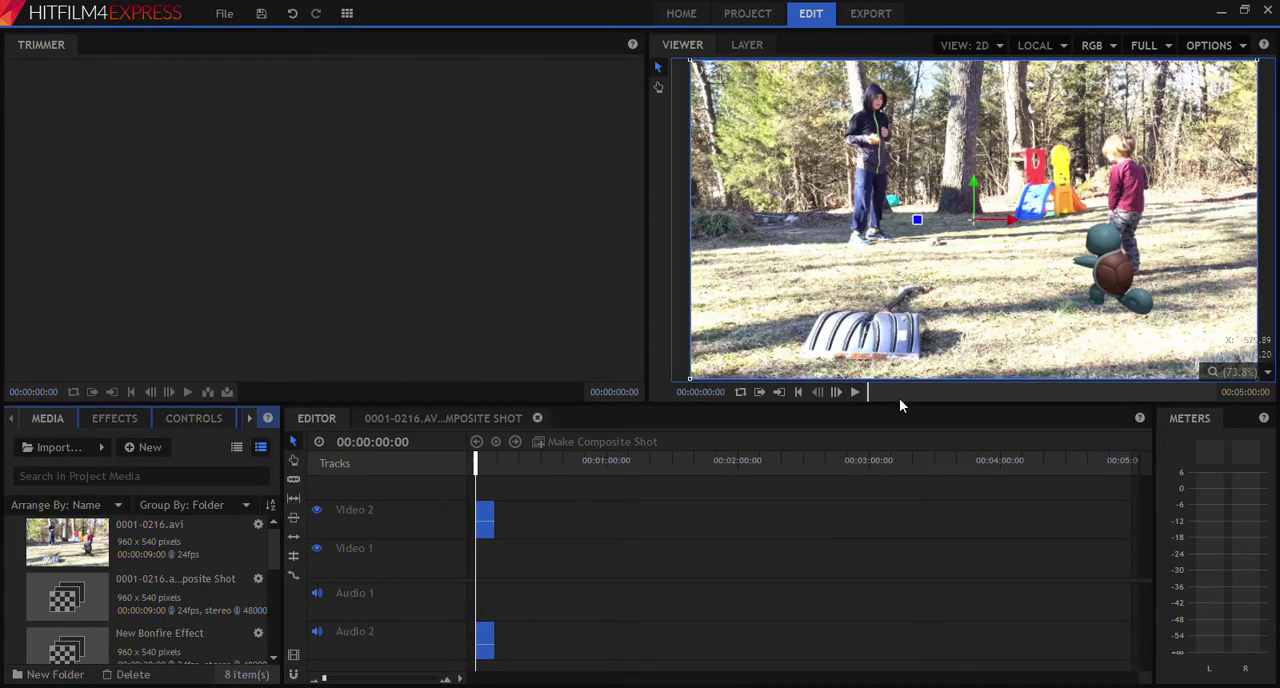
# Play the edit, stop it, and rewind the playhead to 00:00:00:00.
pyautogui.click(853, 392)
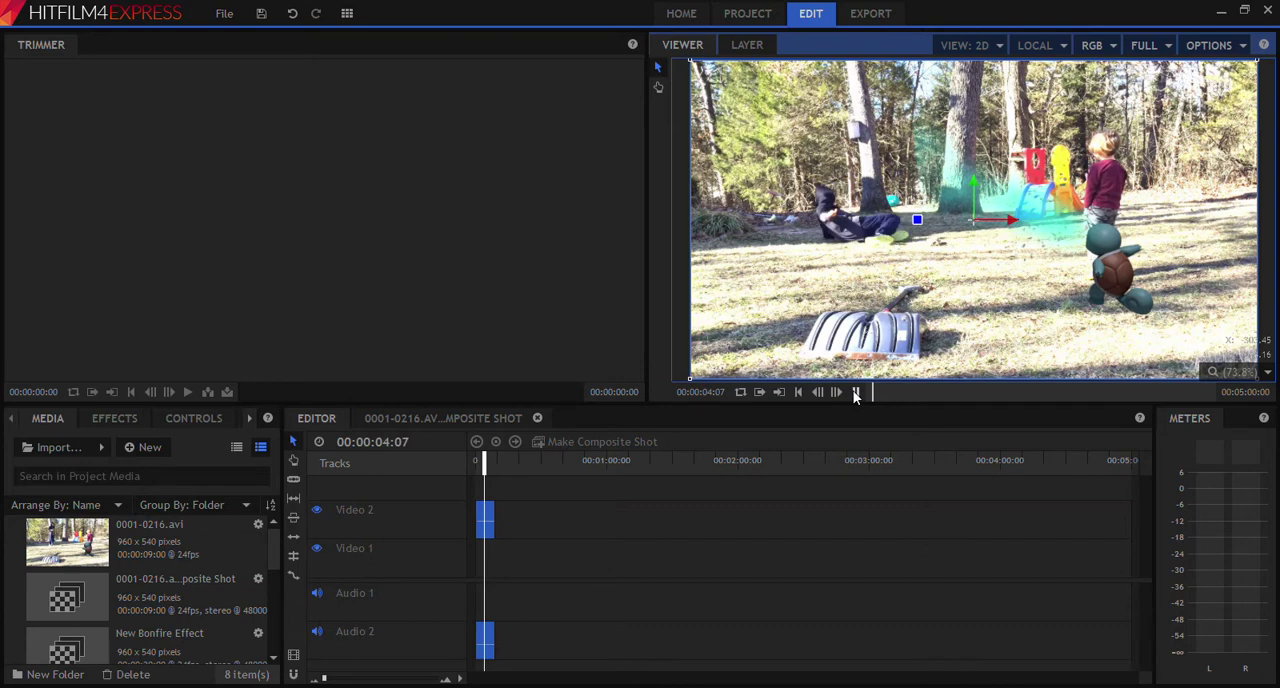
pyautogui.click(855, 392)
pyautogui.moveTo(489, 463); pyautogui.dragTo(411, 470)
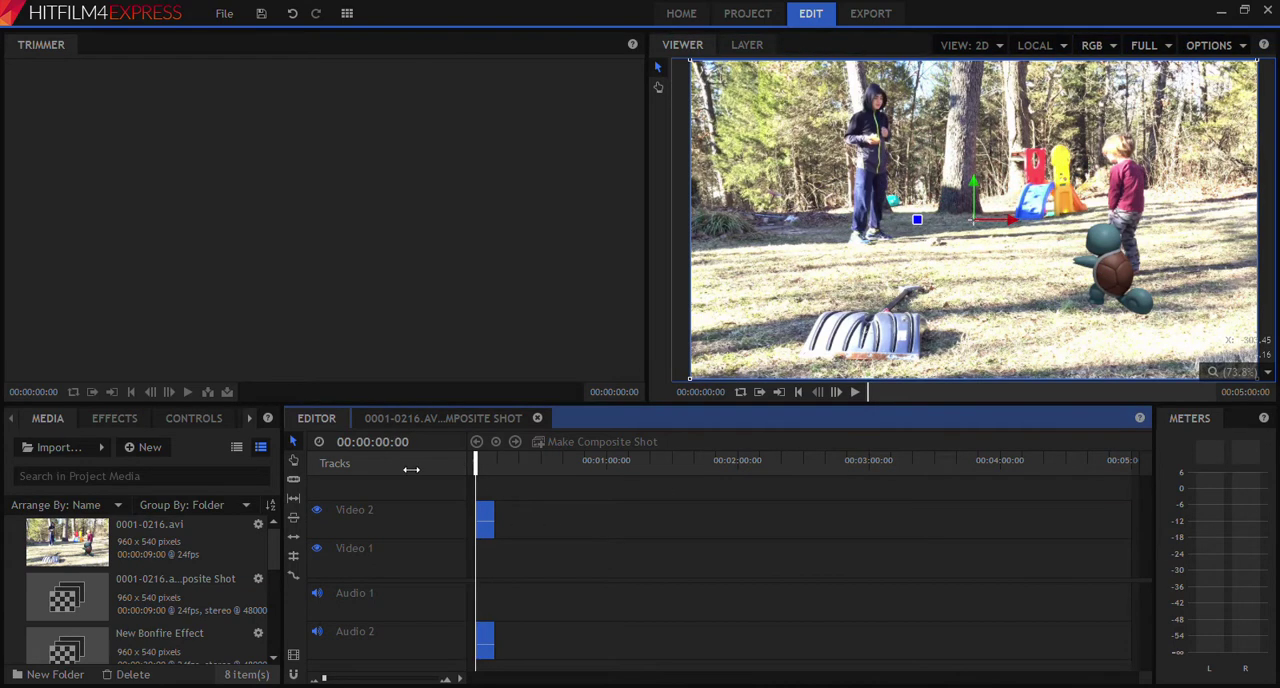
# Switch Media to list view and inspect the composite shot clip's controls.
pyautogui.click(236, 447)
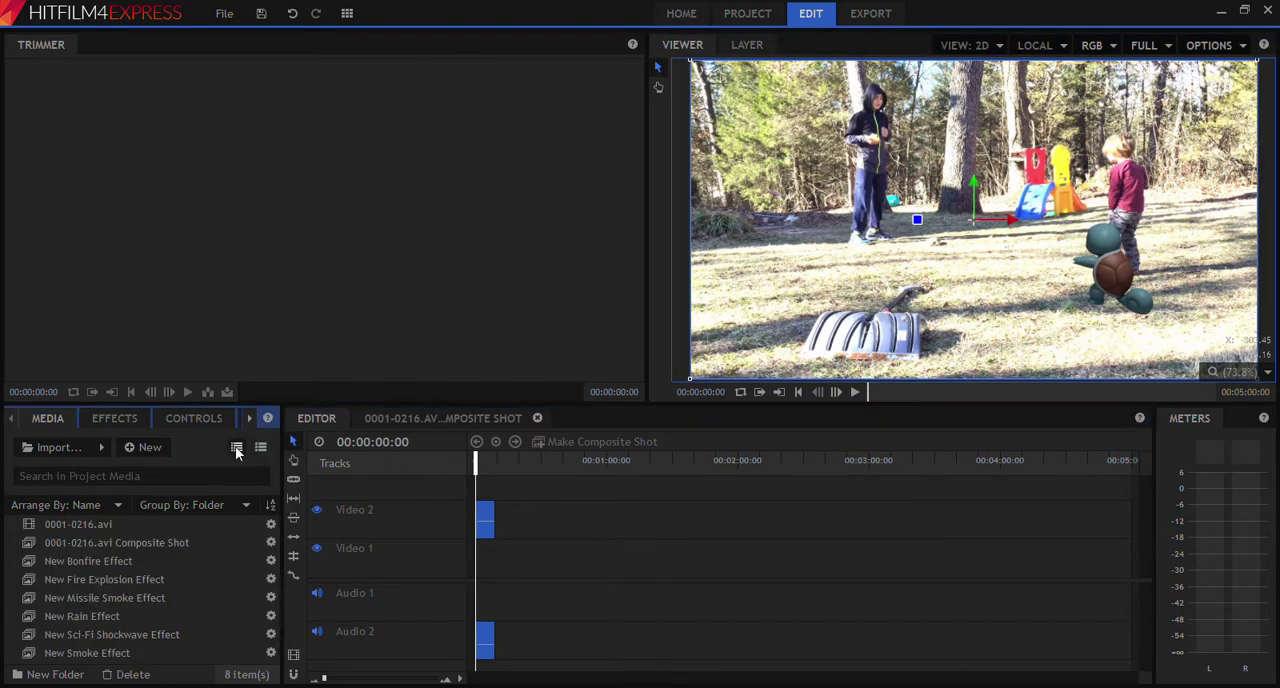
pyautogui.click(194, 418)
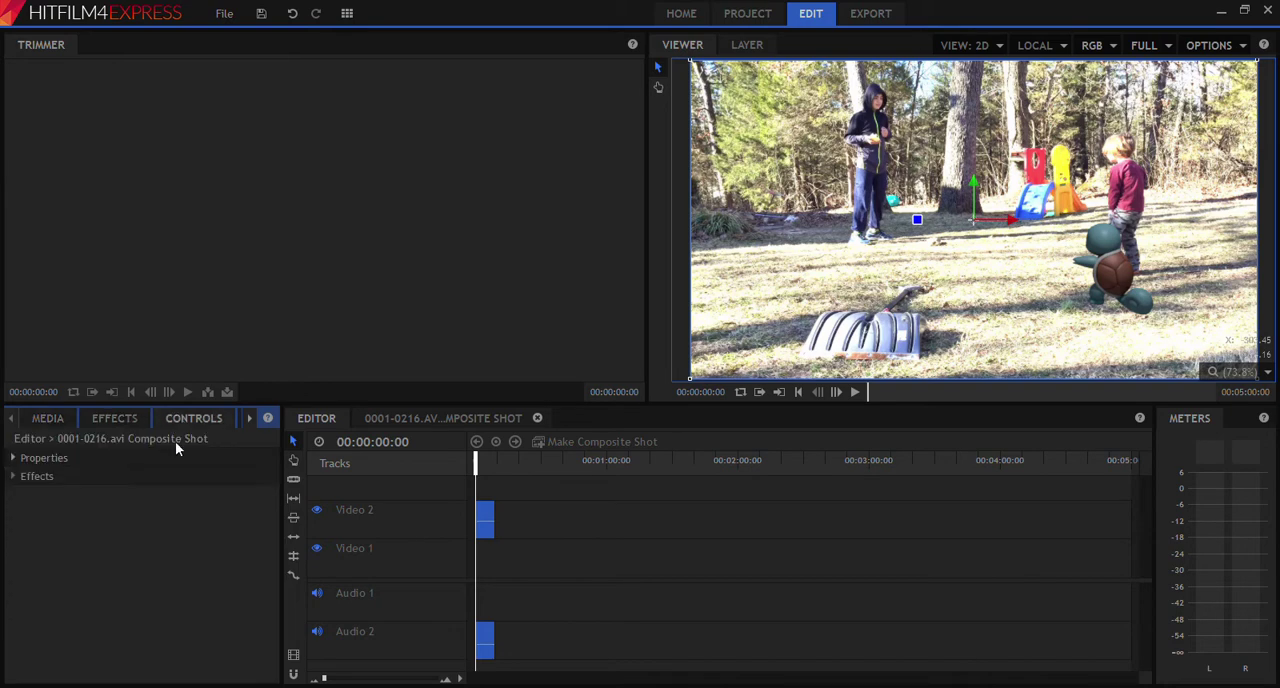
pyautogui.click(14, 458)
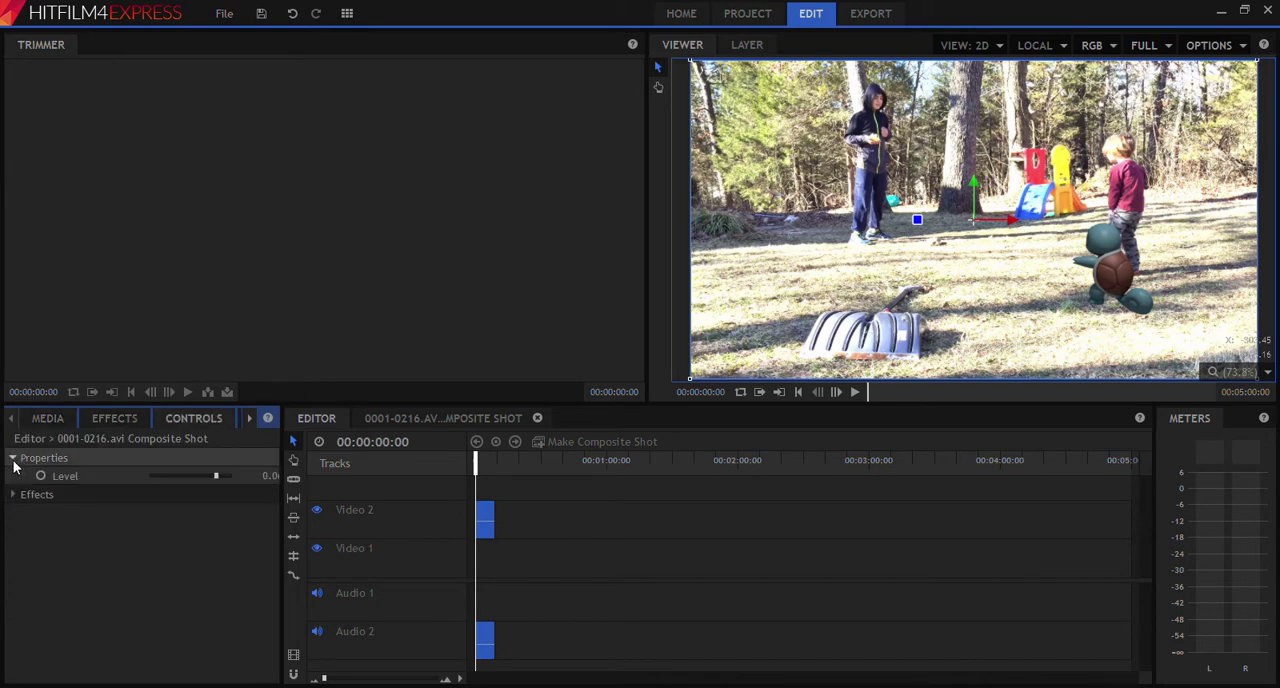
pyautogui.click(14, 458)
pyautogui.click(443, 418)
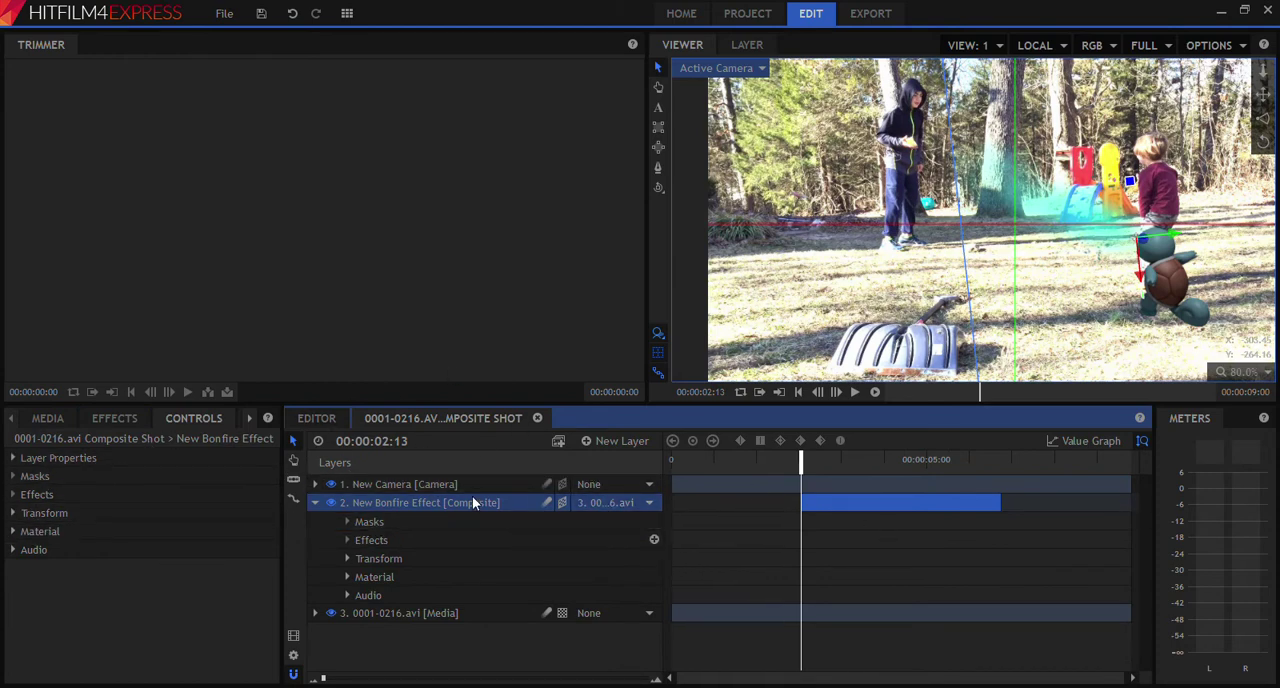
# Delete the selected New Bonfire Effect layer with the Delete key.
pyautogui.press('Delete')
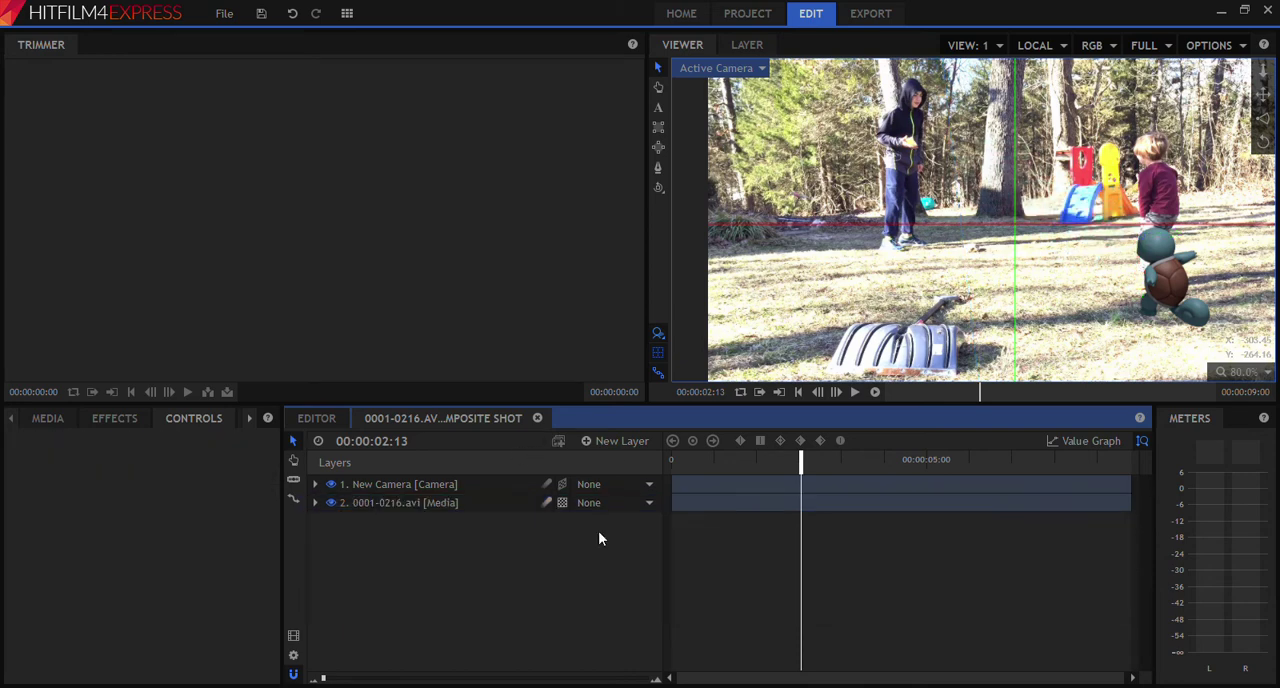
pyautogui.click(47, 418)
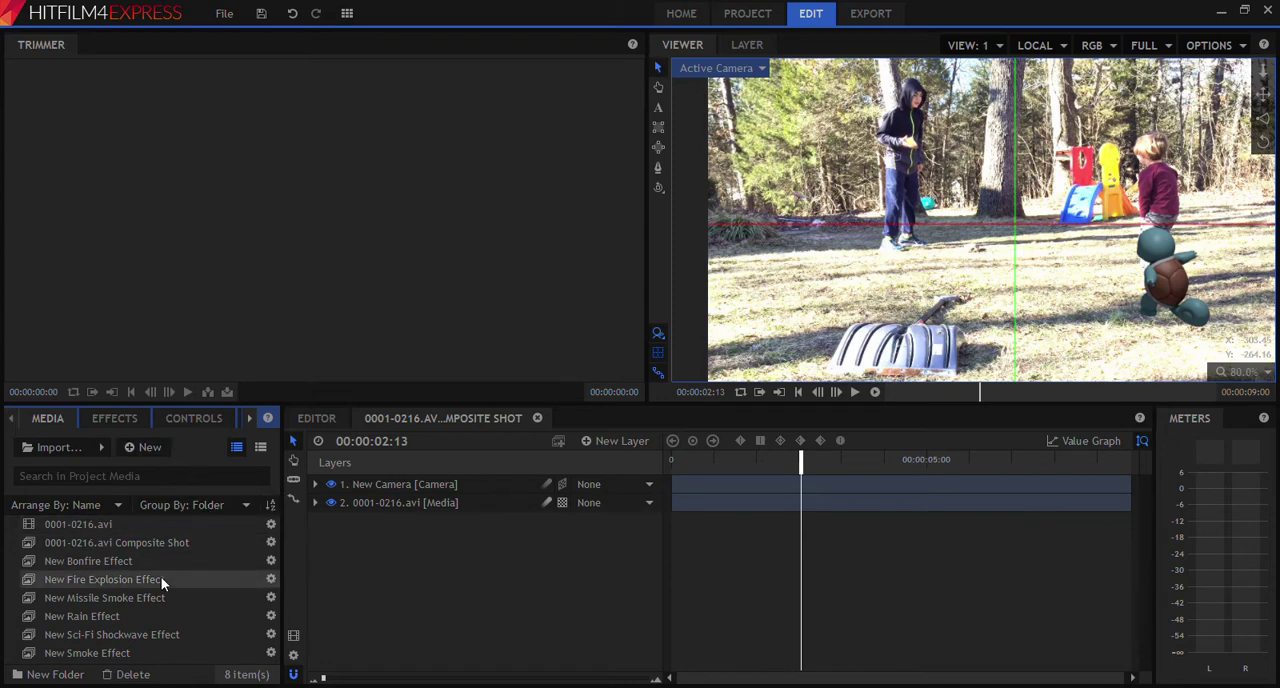
# Drag New Bonfire Effect from Media into the Layers panel as layer 3.
pyautogui.moveTo(139, 563); pyautogui.dragTo(402, 555)
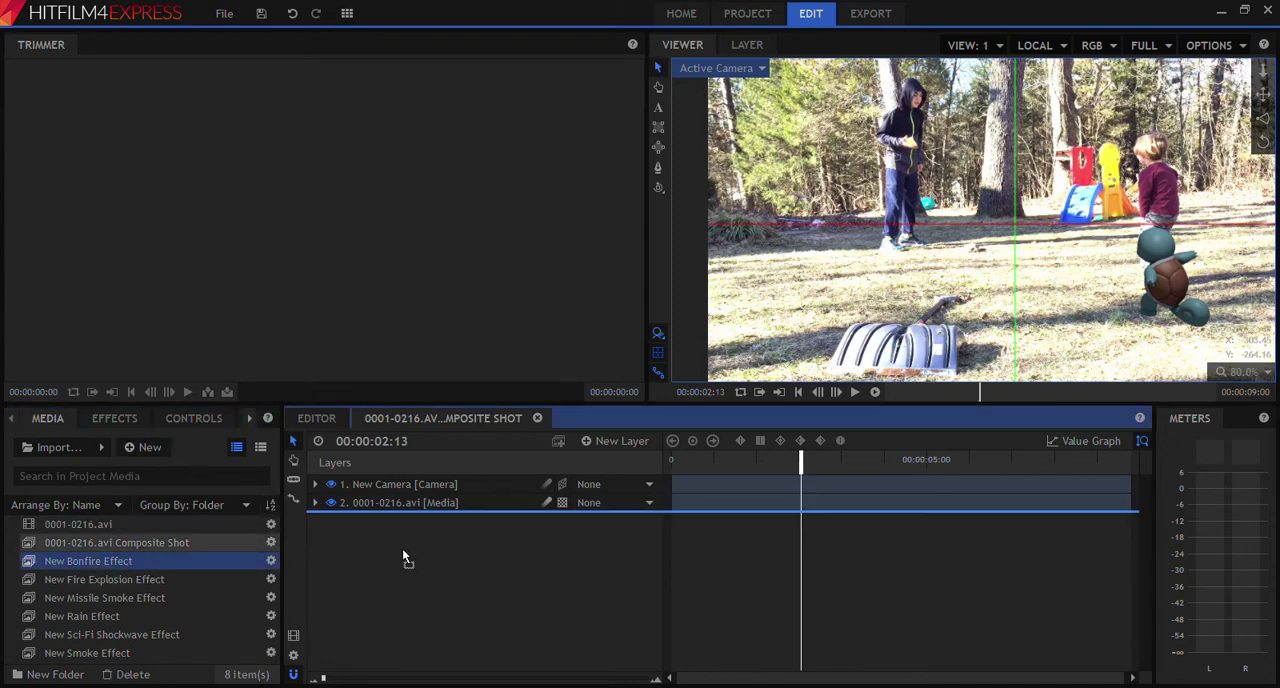
pyautogui.moveTo(418, 548); pyautogui.dragTo(418, 548)
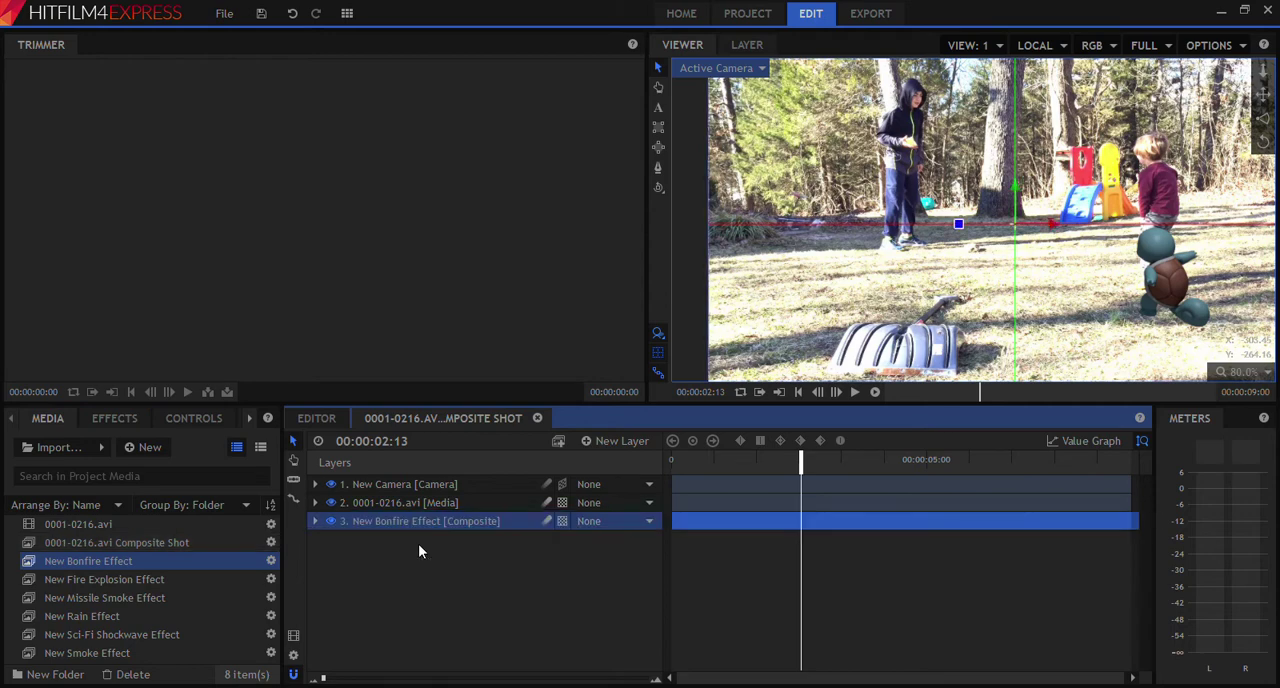
pyautogui.click(193, 418)
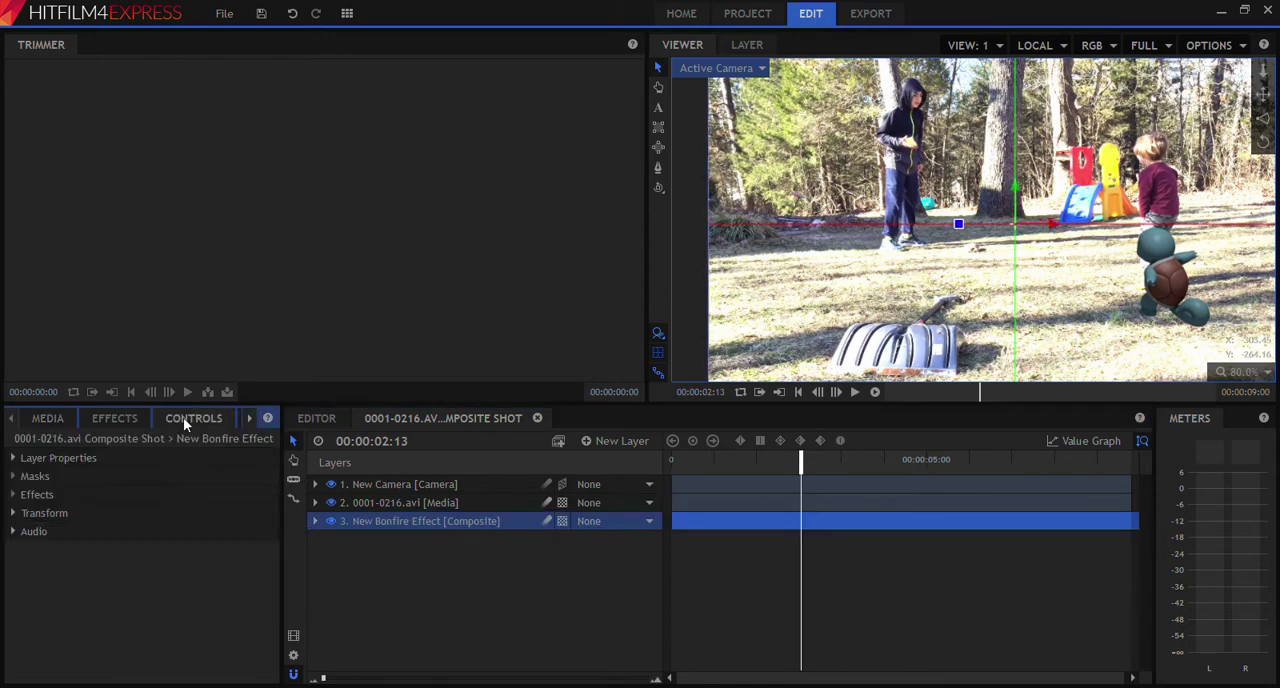
pyautogui.click(37, 494)
# Expand and collapse the new layer's Transform and Effects groups.
pyautogui.click(13, 513)
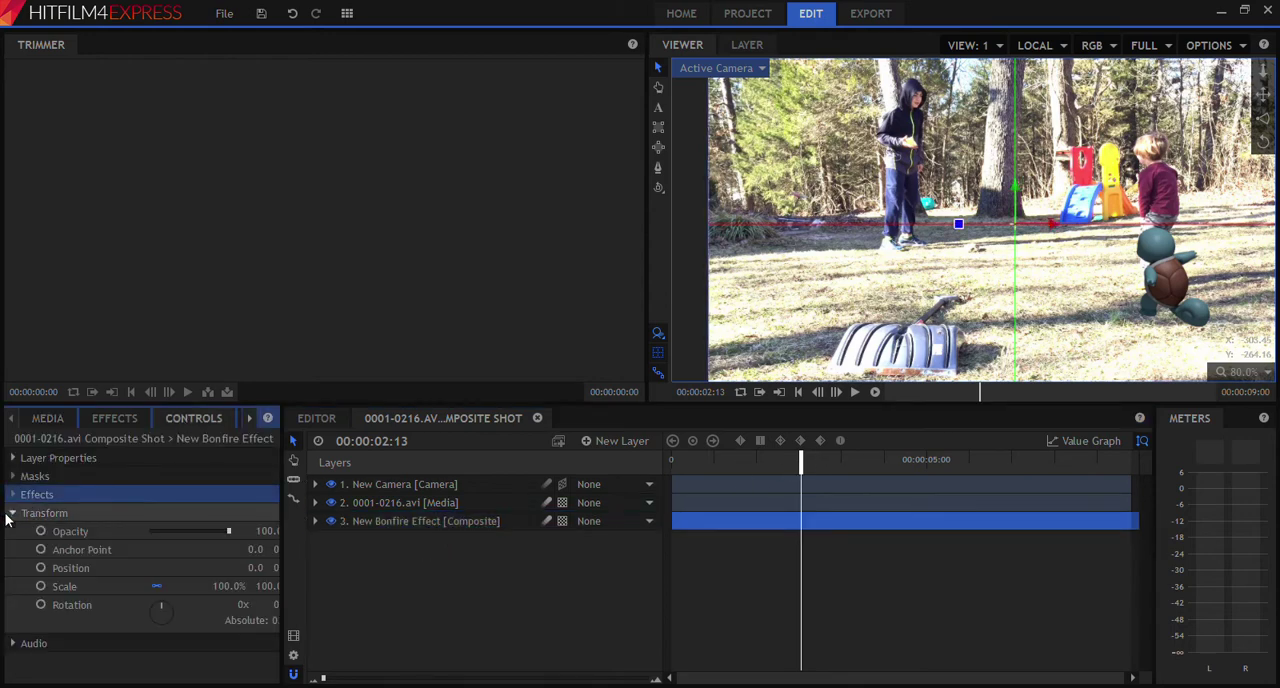
pyautogui.click(12, 513)
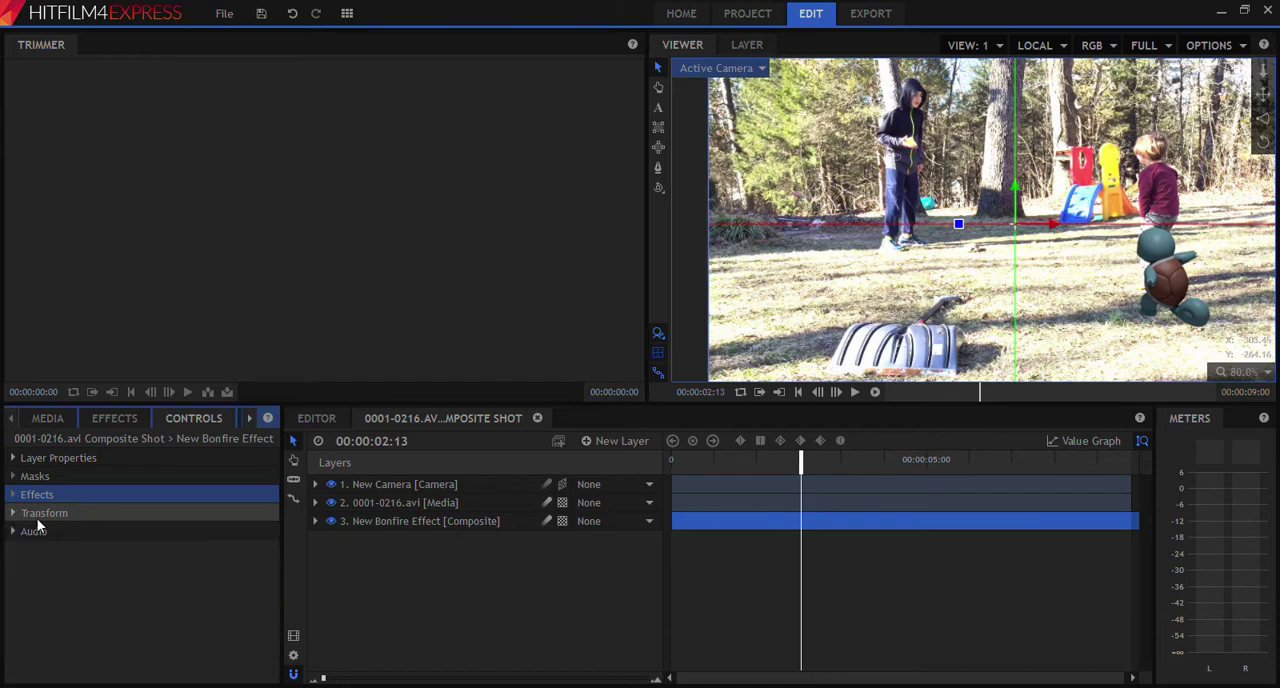
pyautogui.click(316, 521)
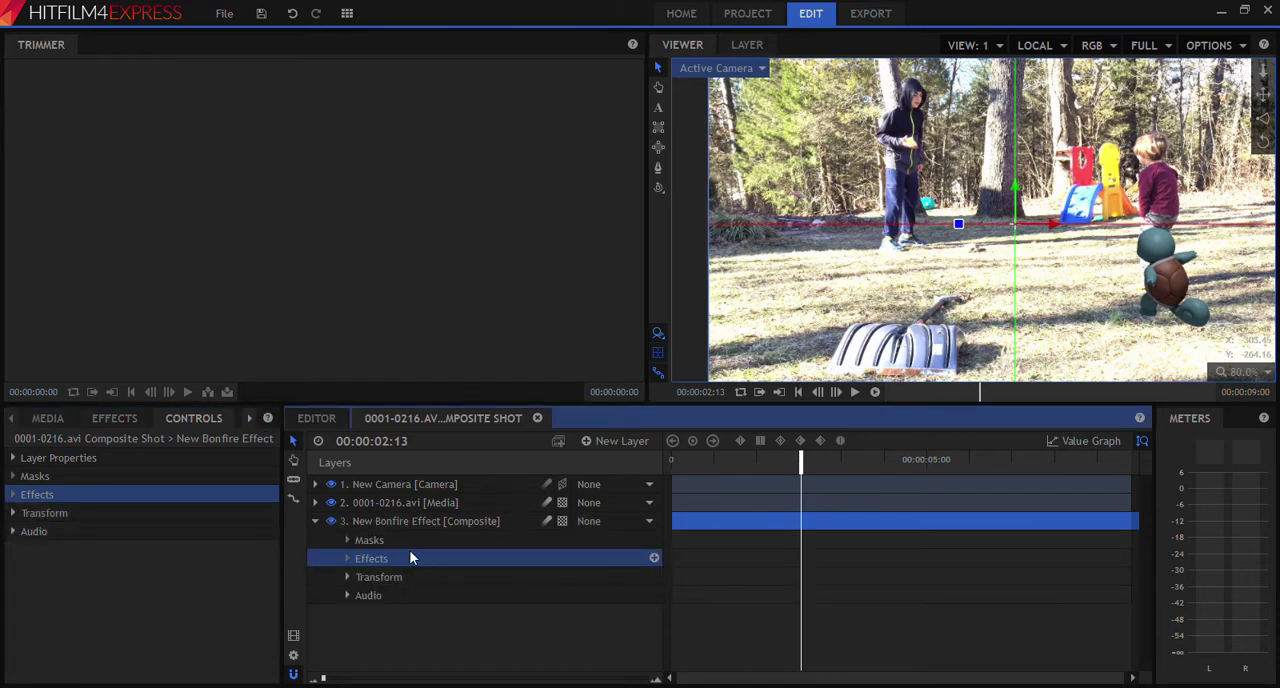
pyautogui.click(371, 558)
pyautogui.click(347, 576)
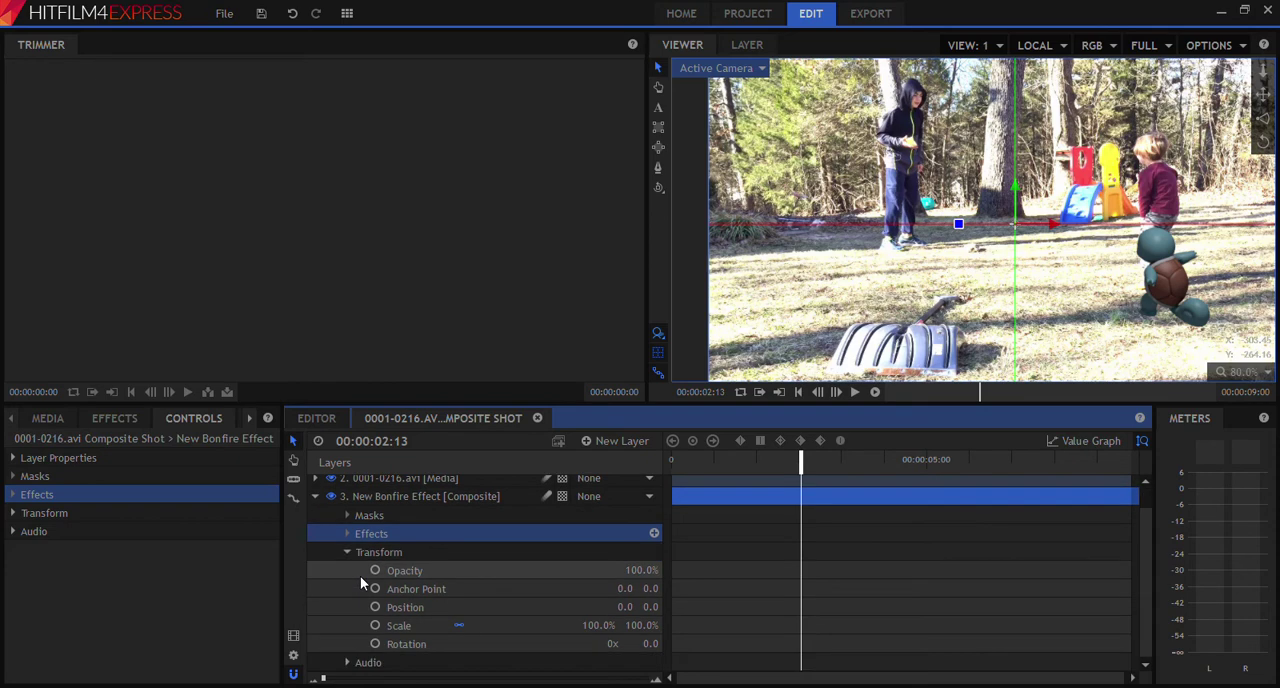
pyautogui.click(347, 576)
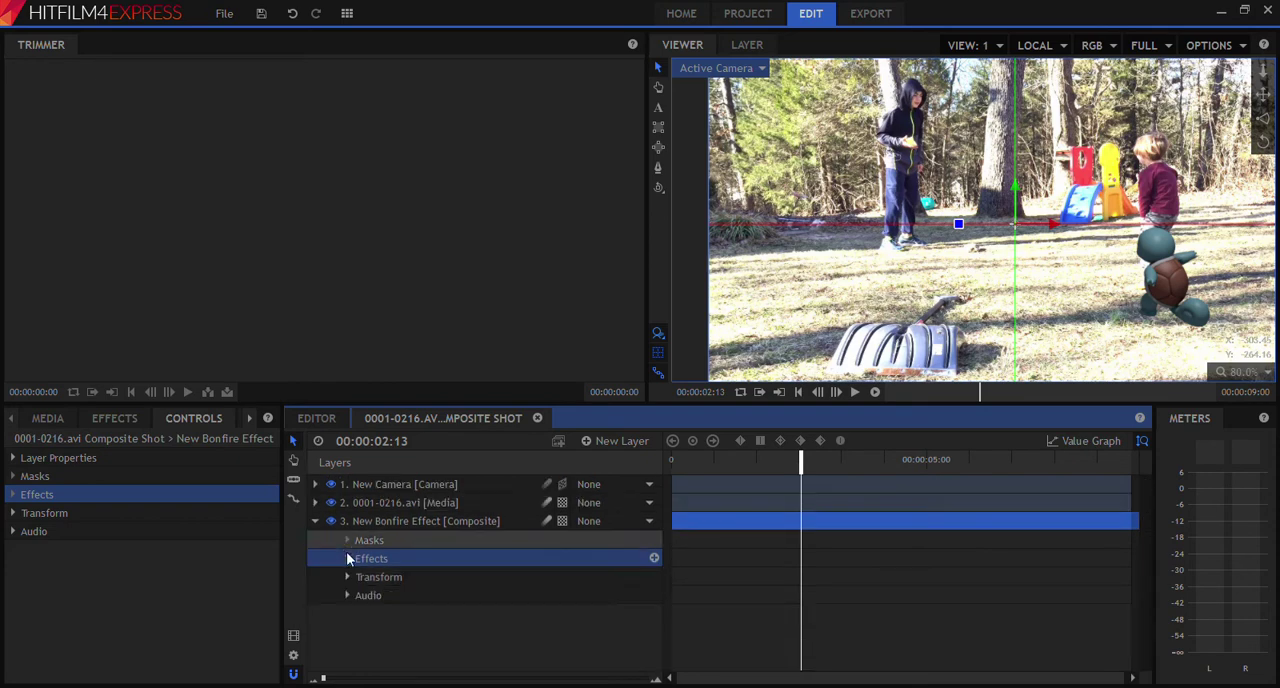
pyautogui.click(316, 418)
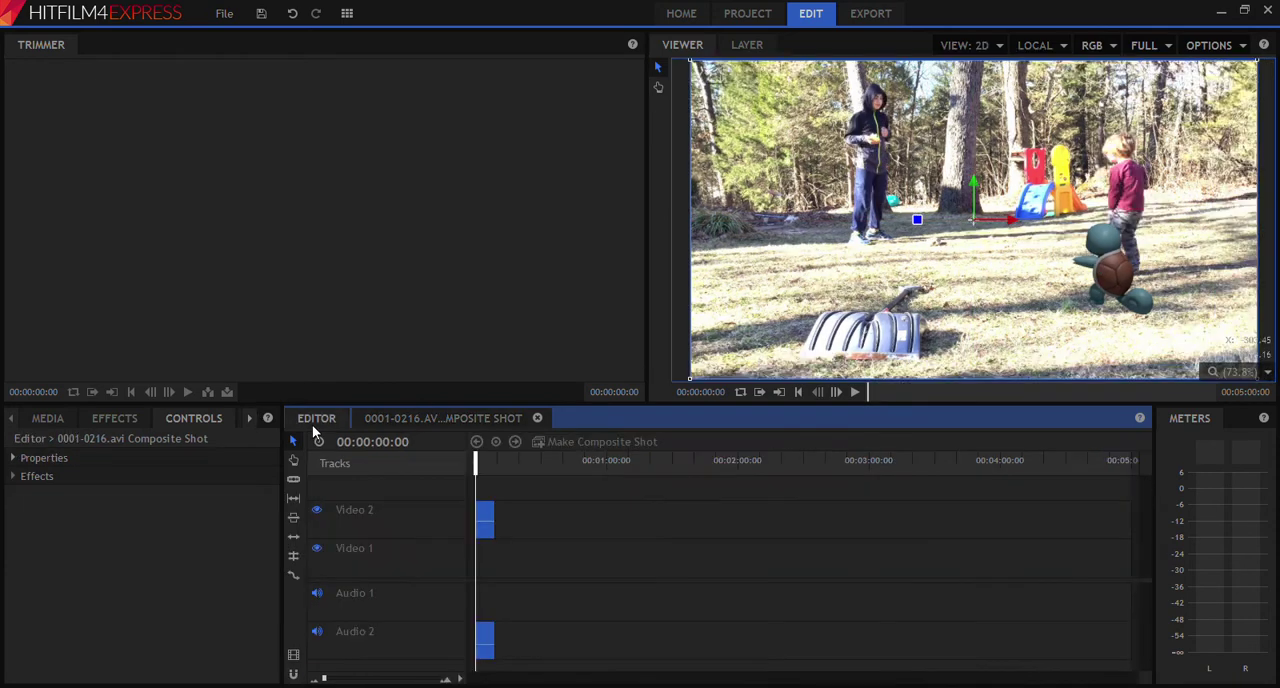
# Drag the Quick 3D Bonfire effect onto the Video 1 track and view its settings.
pyautogui.click(108, 420)
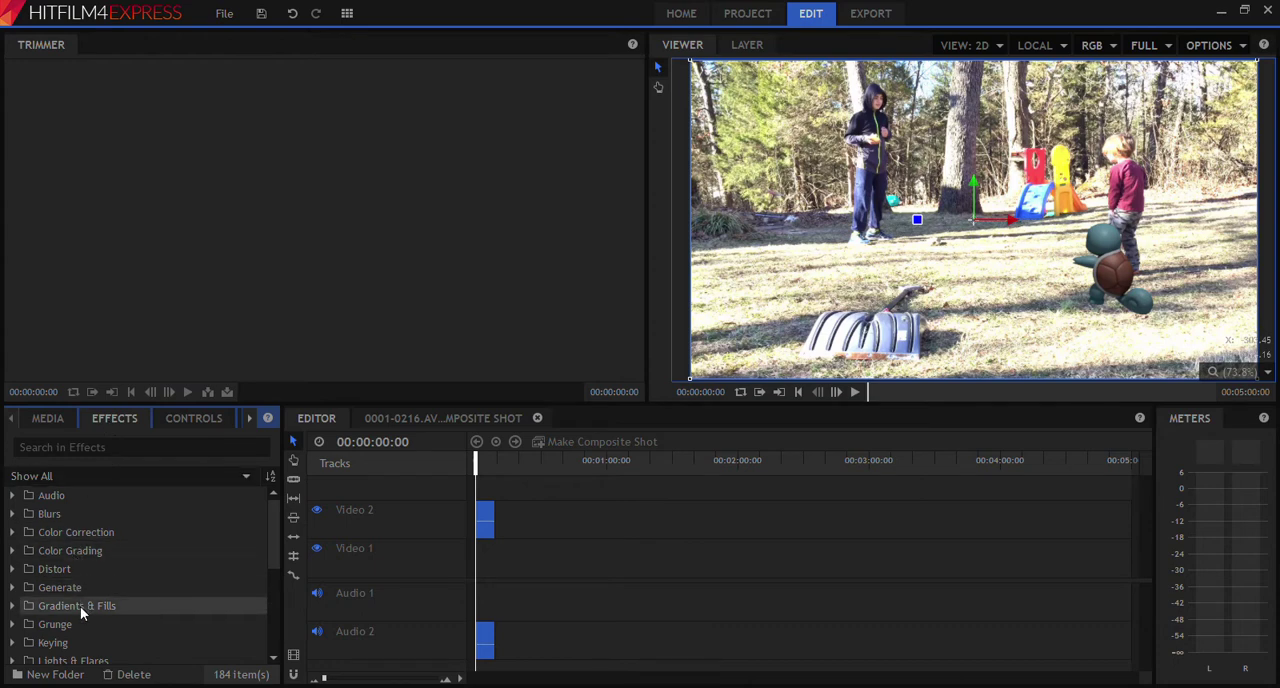
pyautogui.scroll(-1, 80, 606)
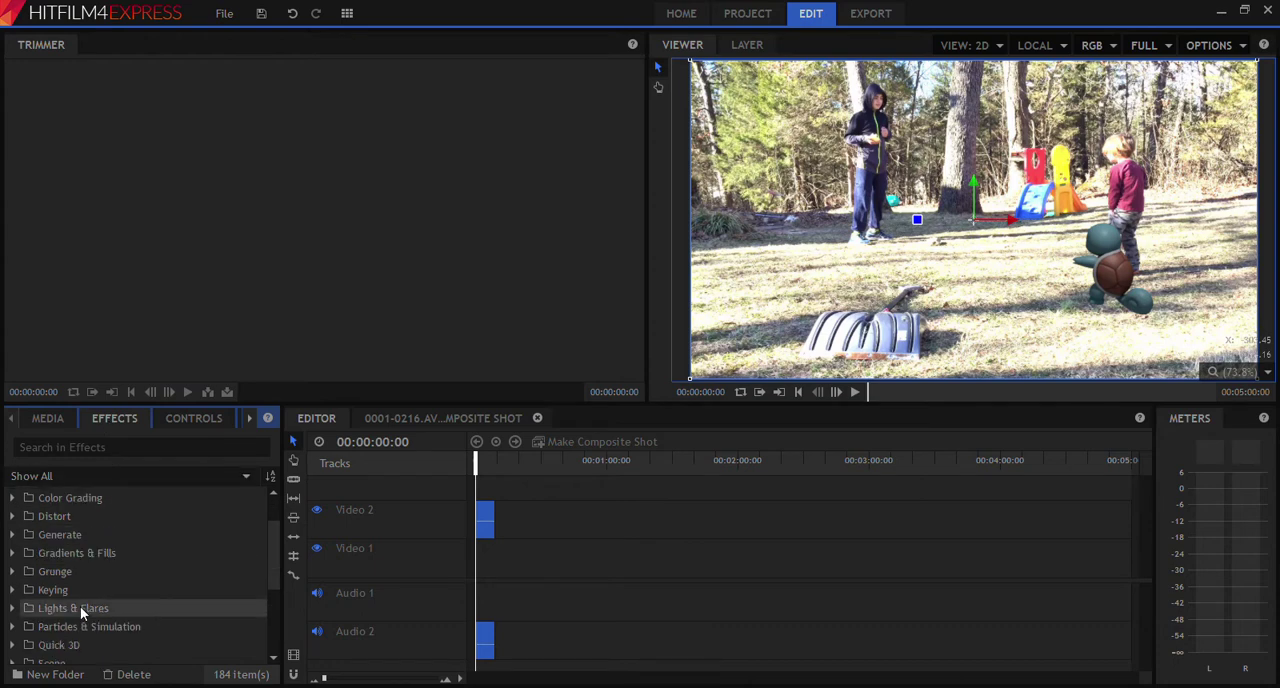
pyautogui.click(15, 645)
pyautogui.scroll(-2, 64, 589)
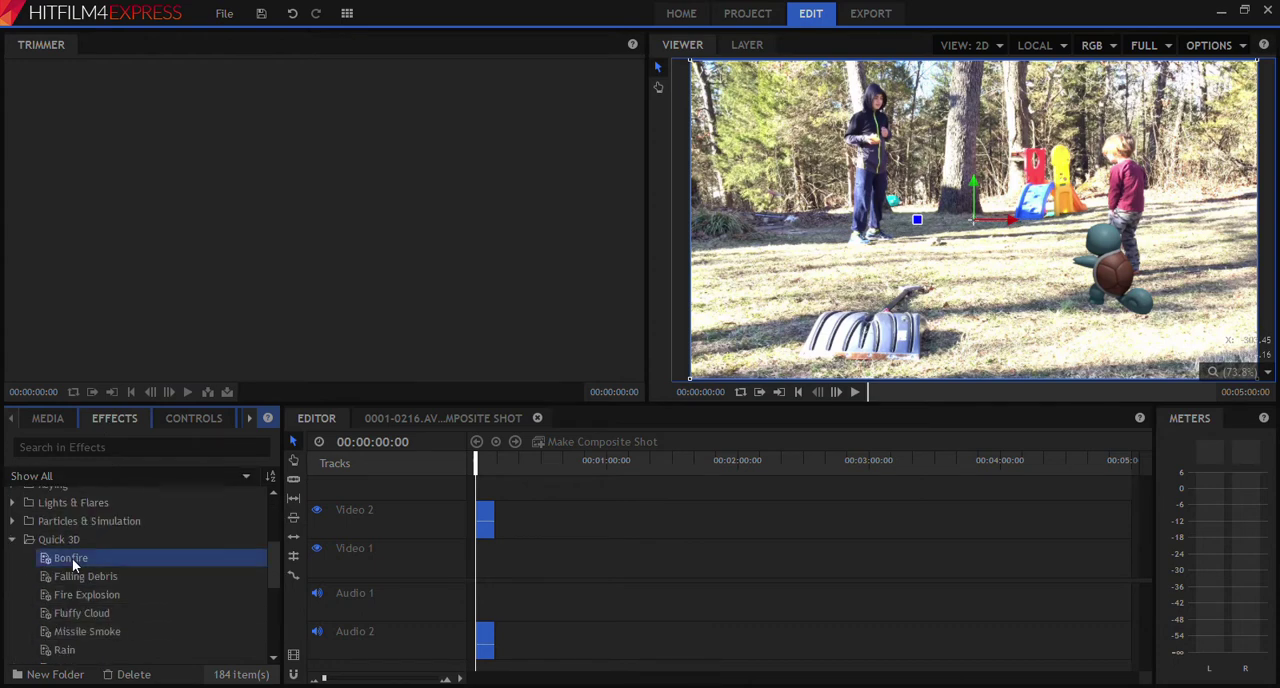
pyautogui.moveTo(72, 558); pyautogui.dragTo(476, 571)
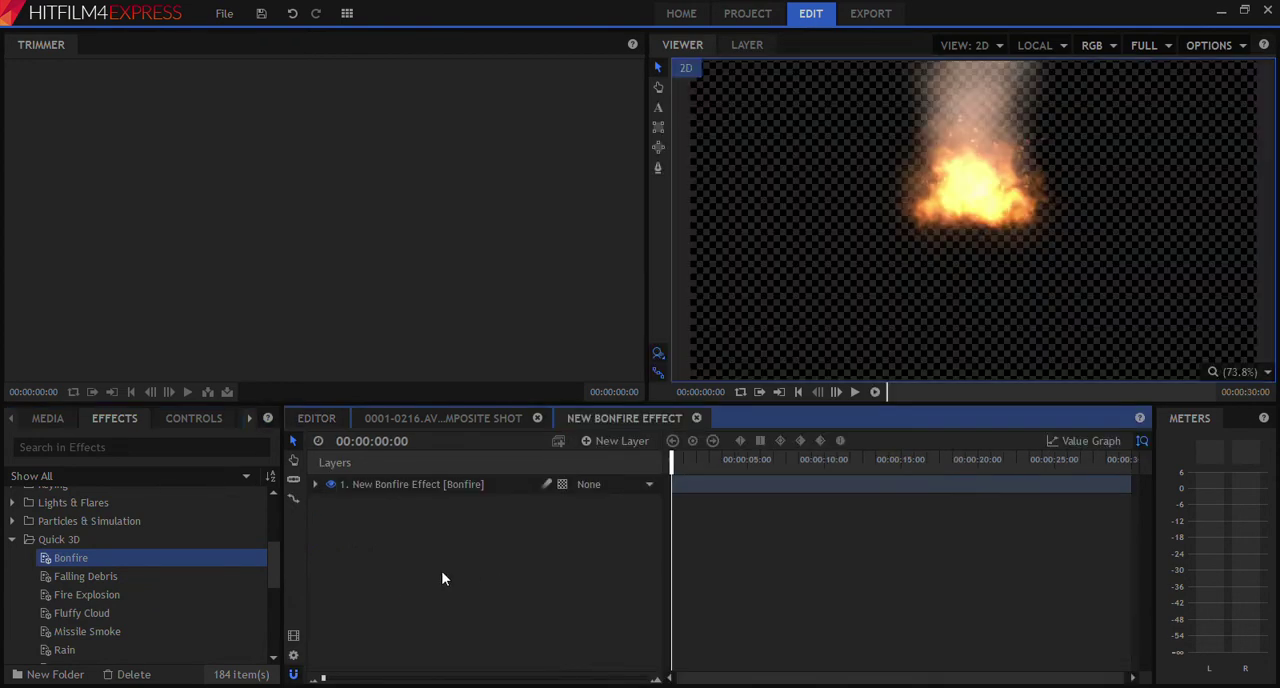
pyautogui.click(194, 418)
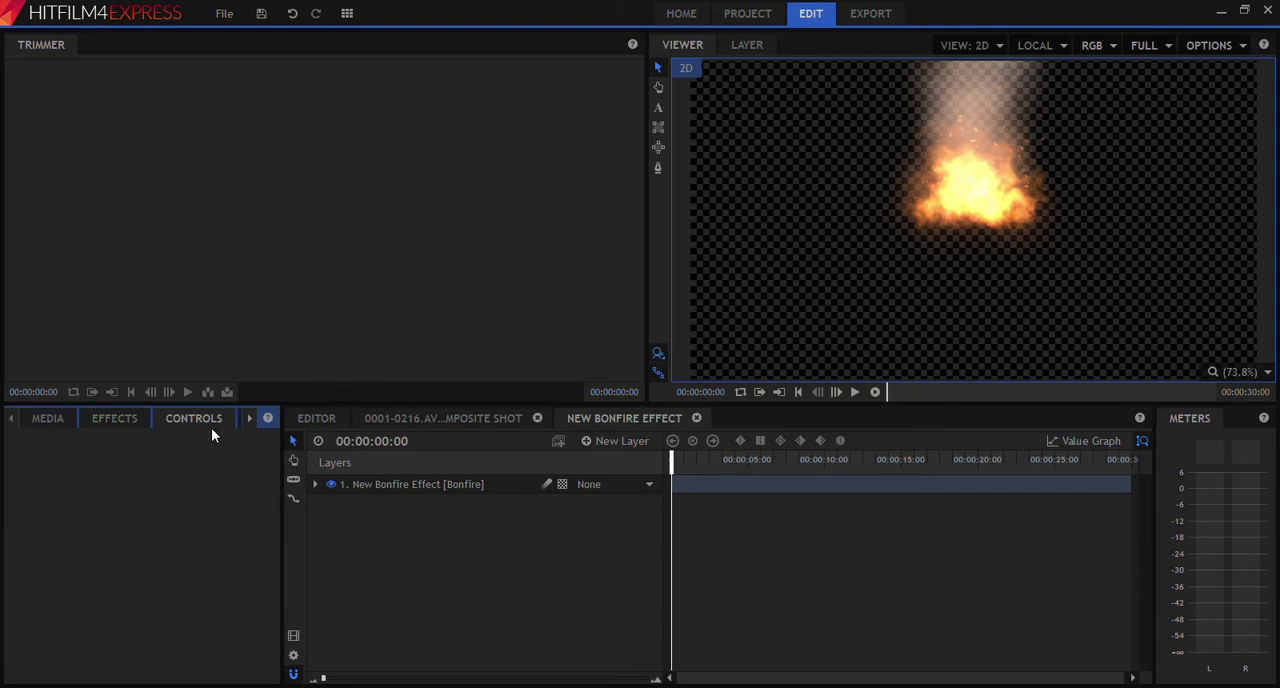
# Set the Bonfire fire colour to 85,255,255 and drag Spread and Intensity to 0.
pyautogui.click(420, 484)
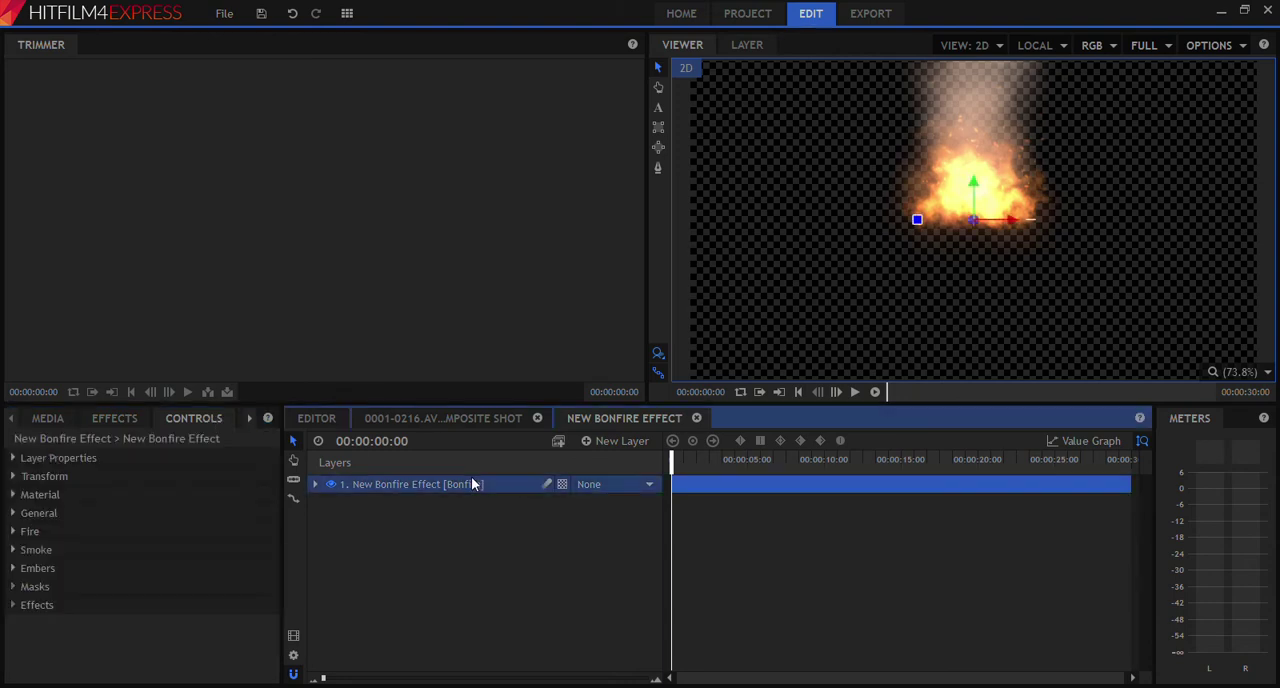
pyautogui.click(29, 531)
pyautogui.scroll(-1, 150, 560)
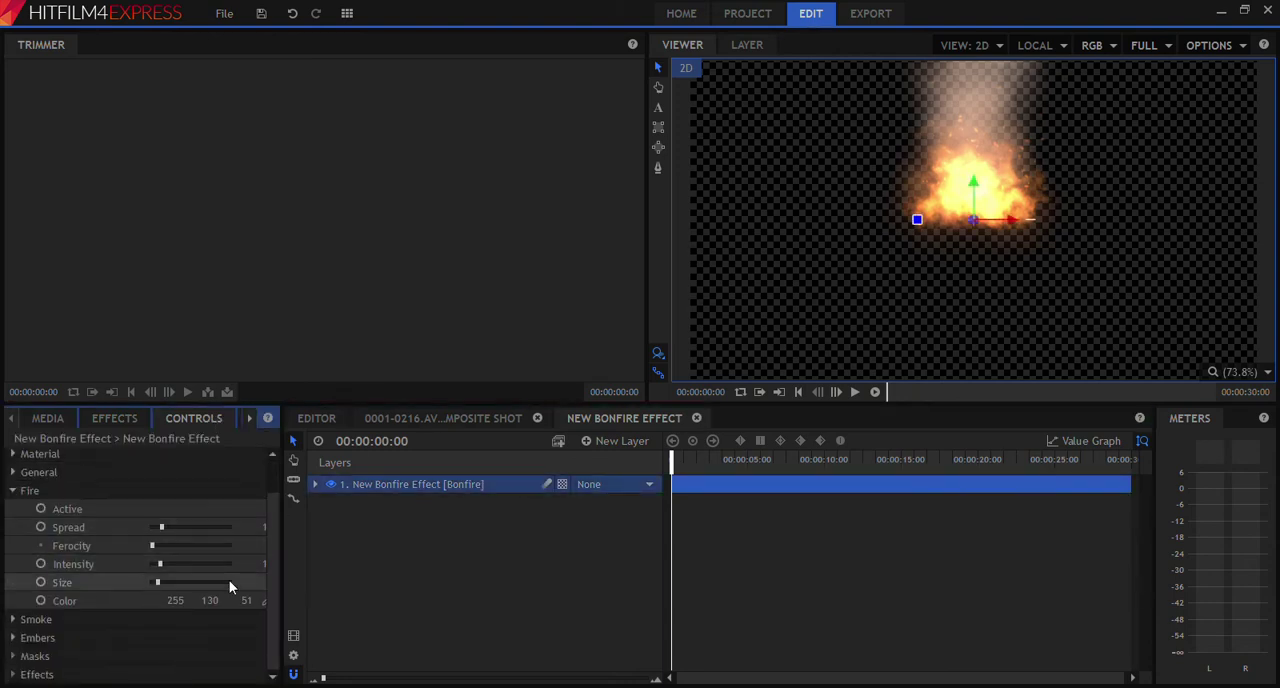
pyautogui.moveTo(285, 490); pyautogui.dragTo(355, 490)
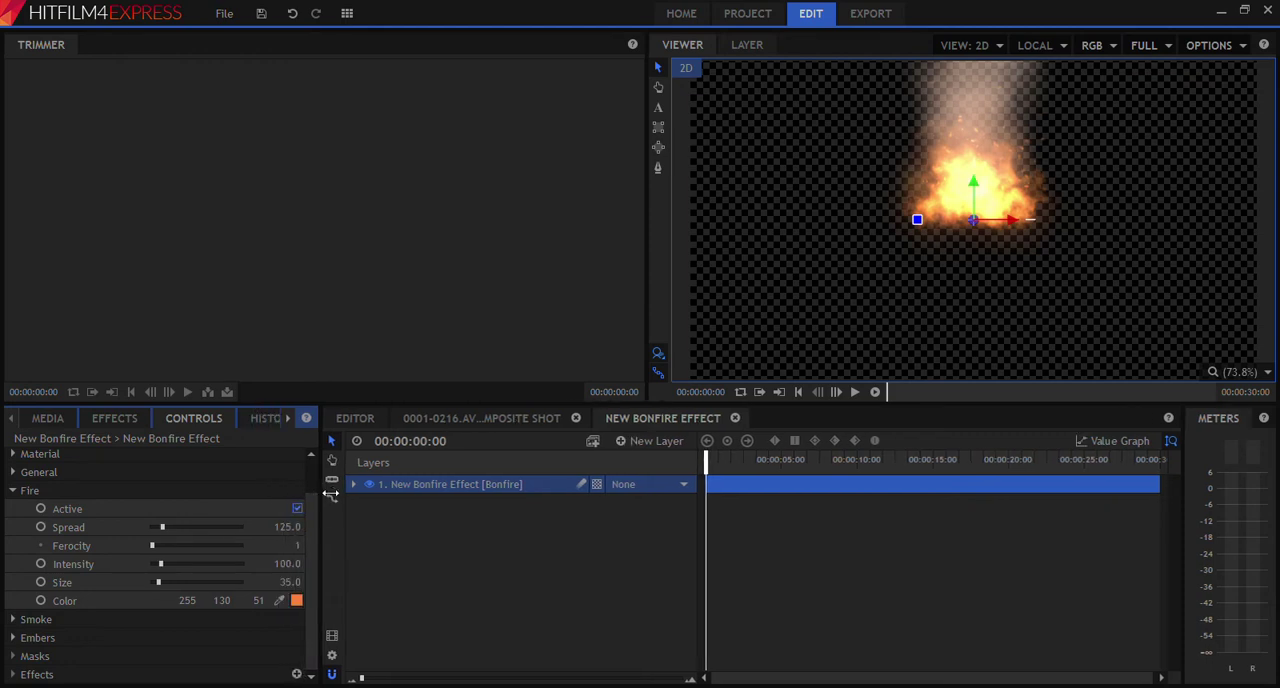
pyautogui.click(200, 600)
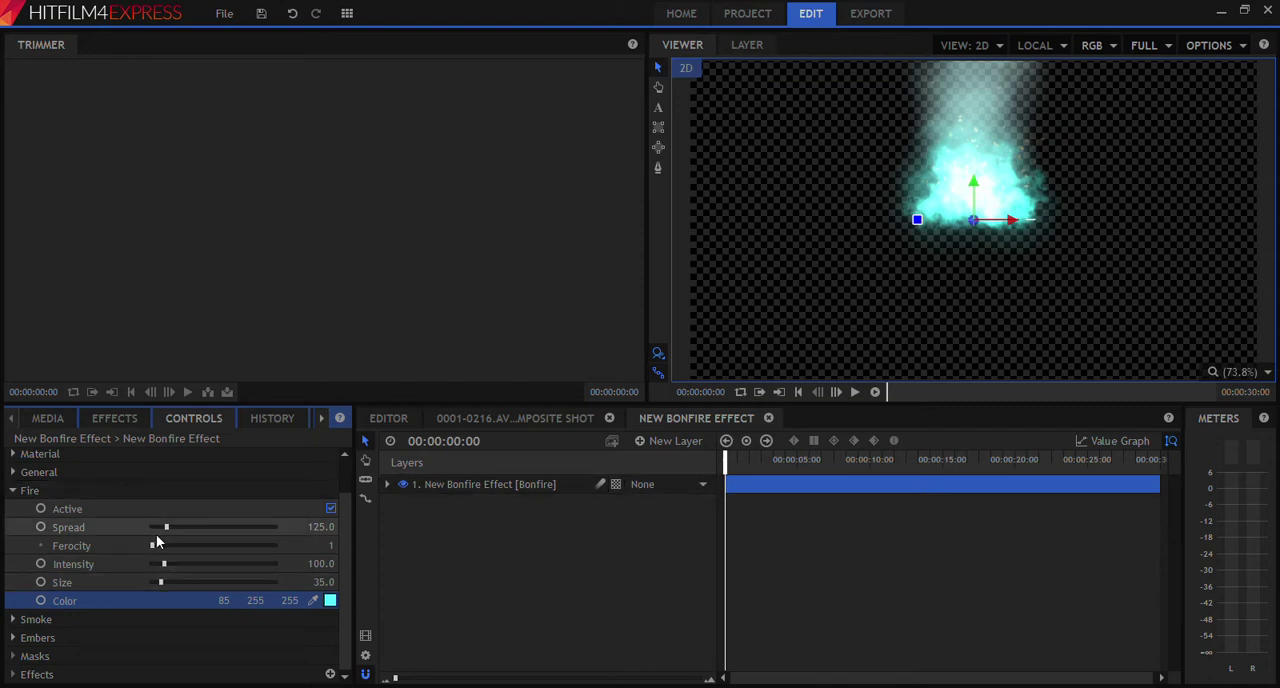
pyautogui.moveTo(165, 527); pyautogui.dragTo(150, 527)
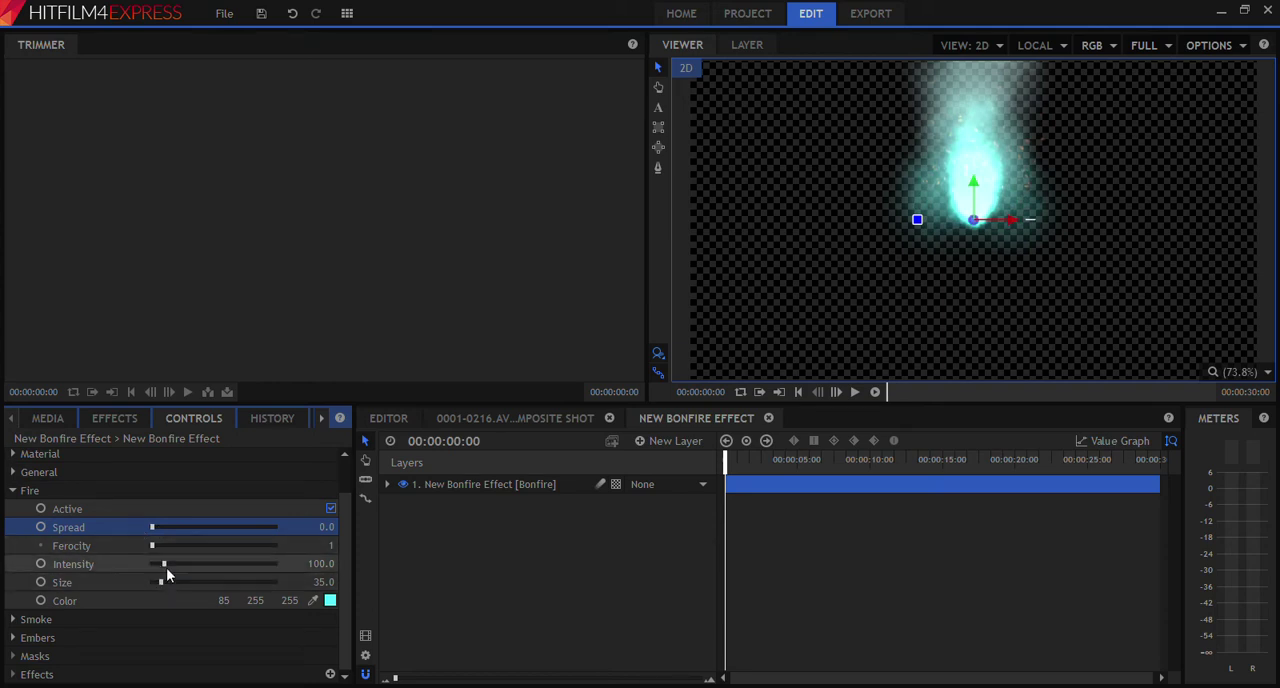
pyautogui.moveTo(164, 564); pyautogui.dragTo(152, 564)
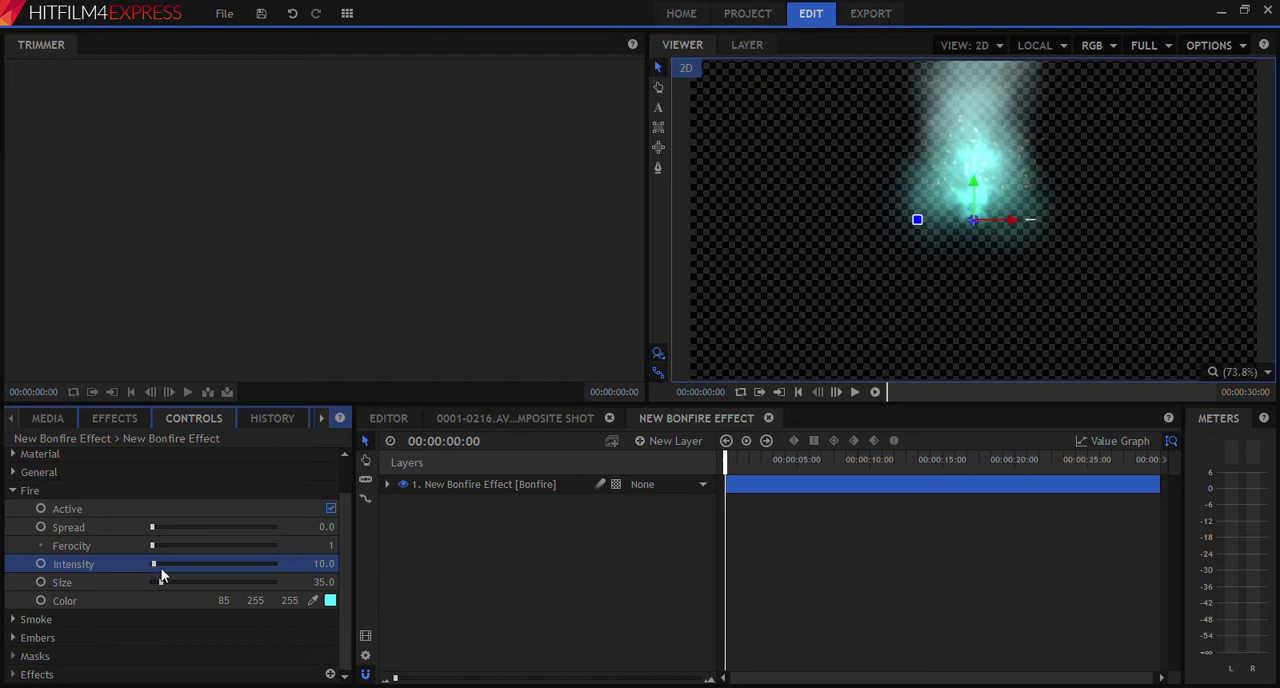
pyautogui.moveTo(152, 564); pyautogui.dragTo(150, 564)
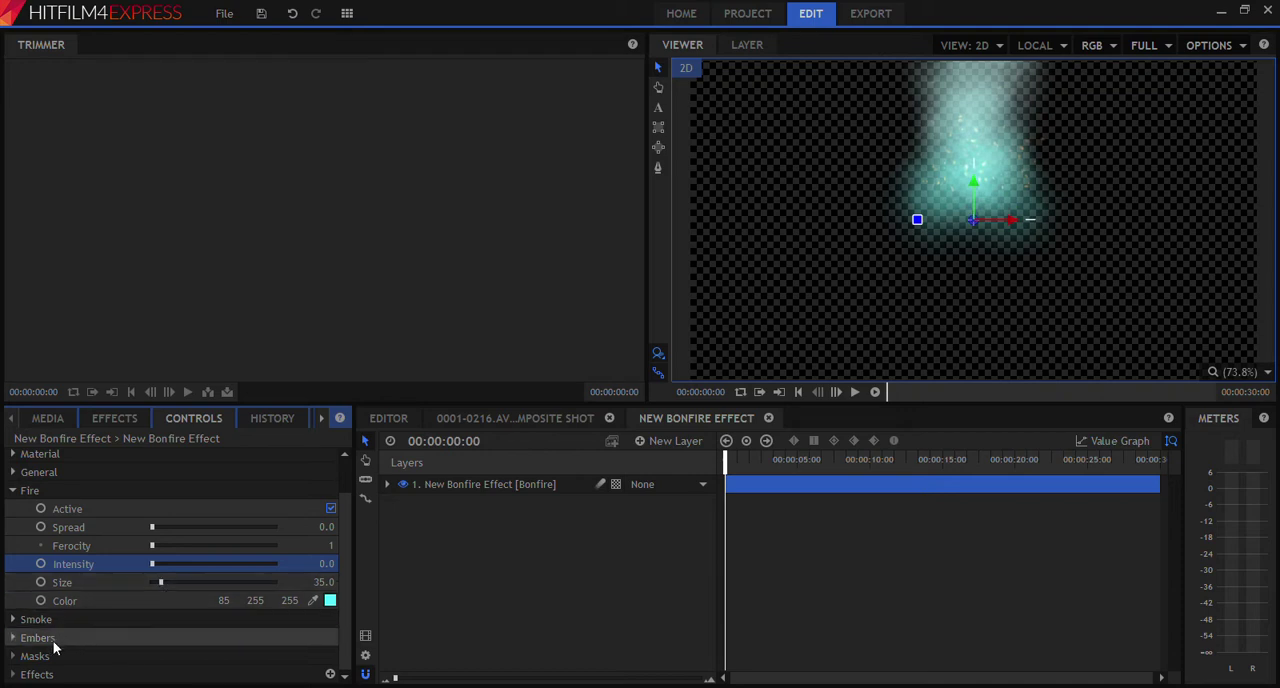
# Tint the Bonfire embers pale cyan and reduce Embers Size to 15.
pyautogui.click(13, 637)
pyautogui.scroll(-3, 150, 600)
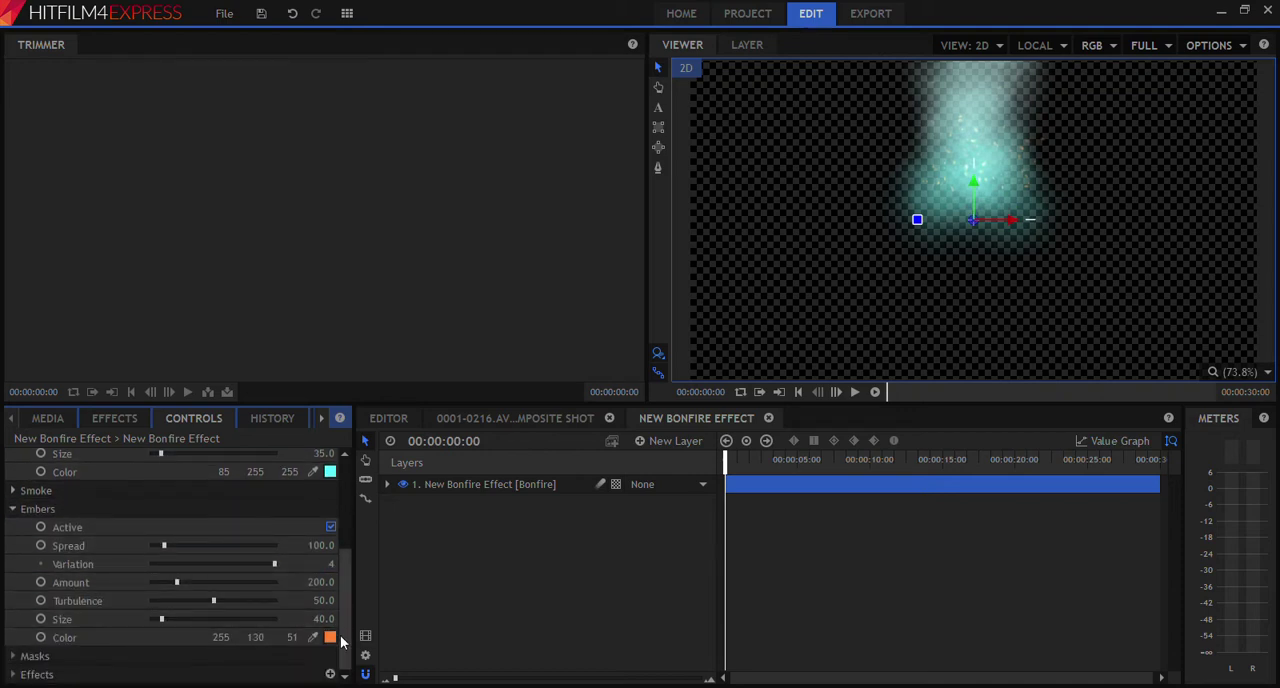
pyautogui.click(120, 637)
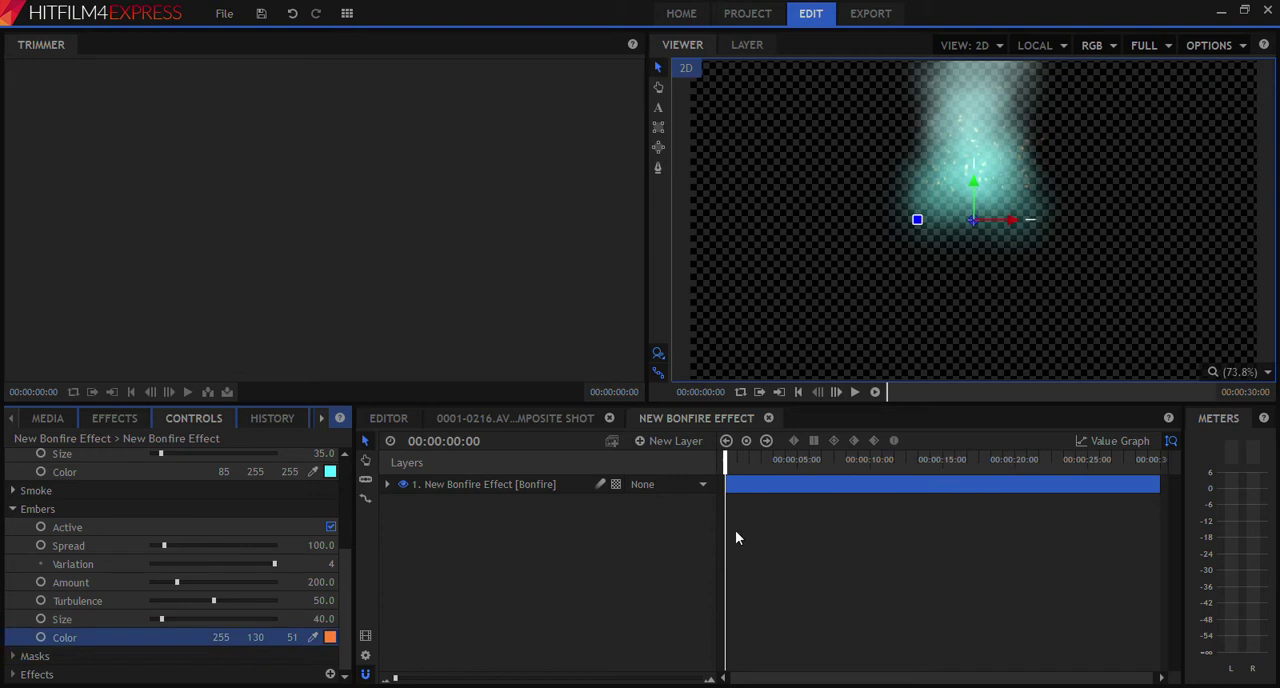
pyautogui.hotkey('ctrl', 'v')
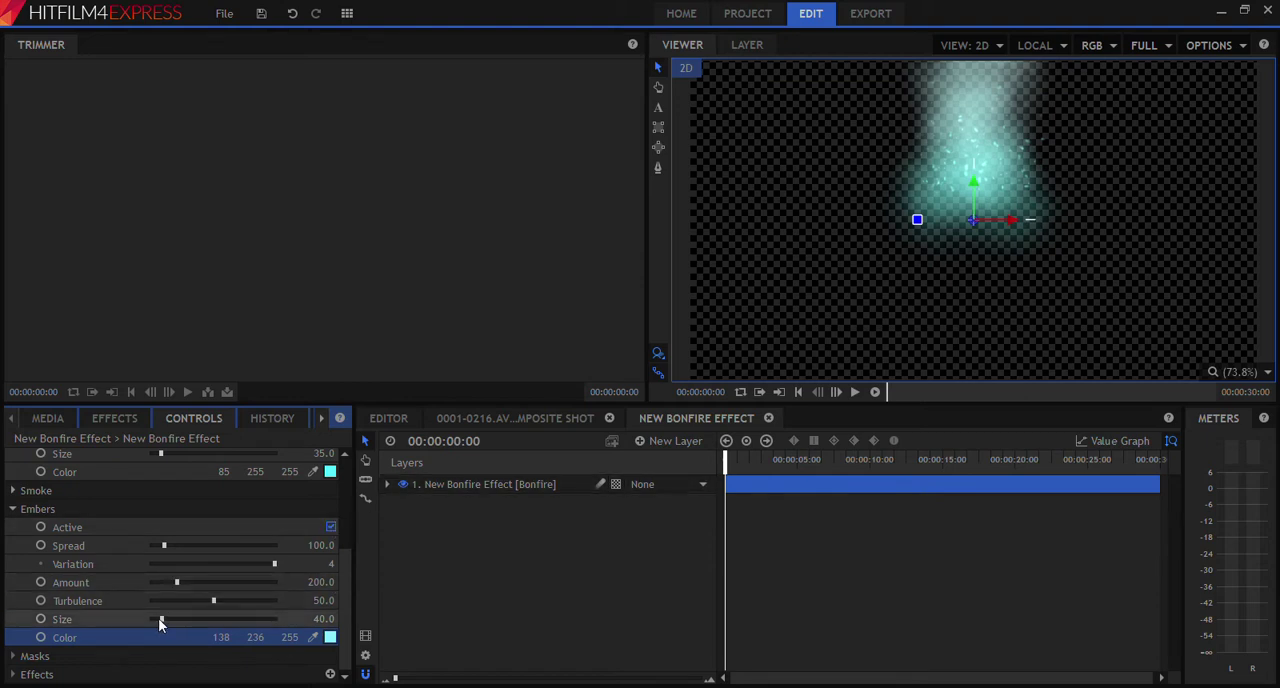
pyautogui.moveTo(161, 619); pyautogui.dragTo(156, 620)
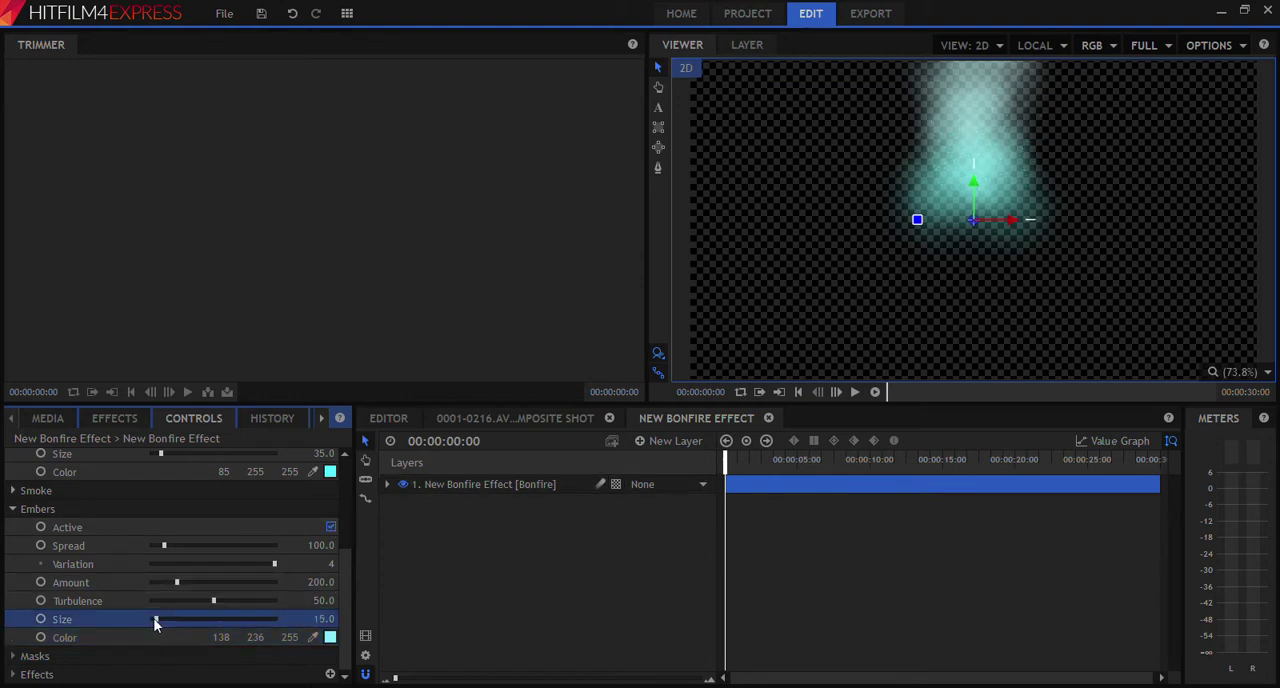
# Collapse Embers and set the Smoke colour to cyan.
pyautogui.click(13, 509)
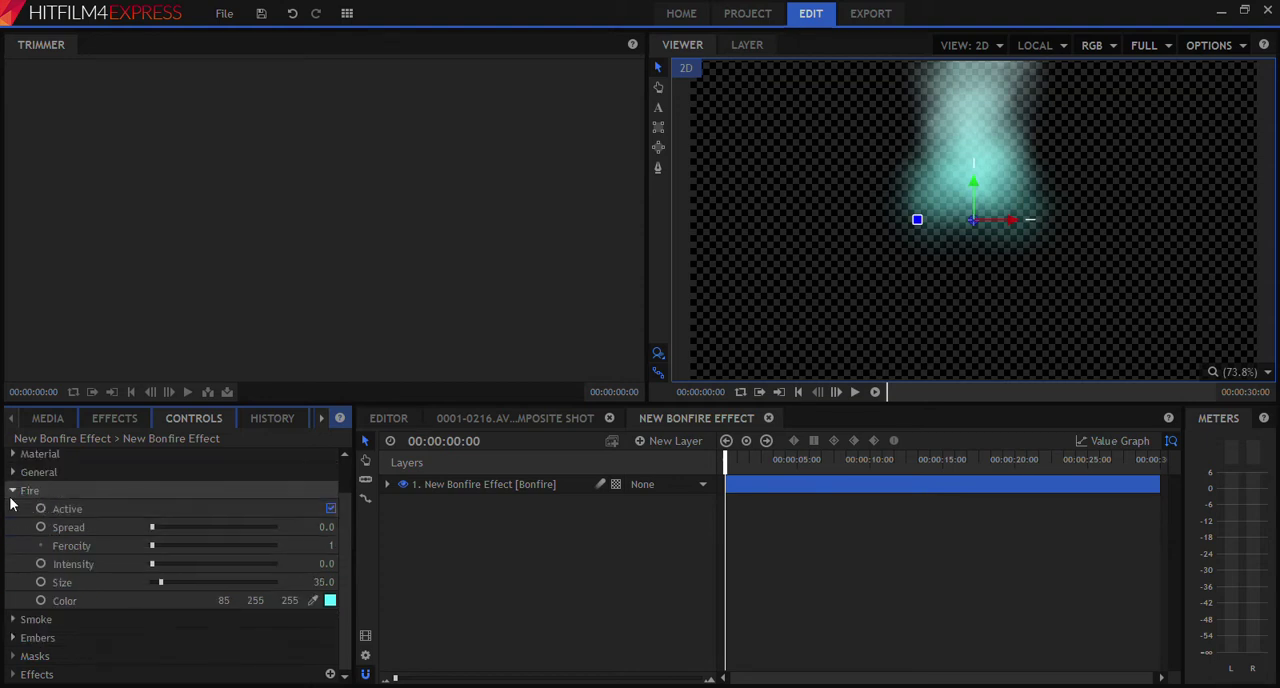
pyautogui.click(13, 619)
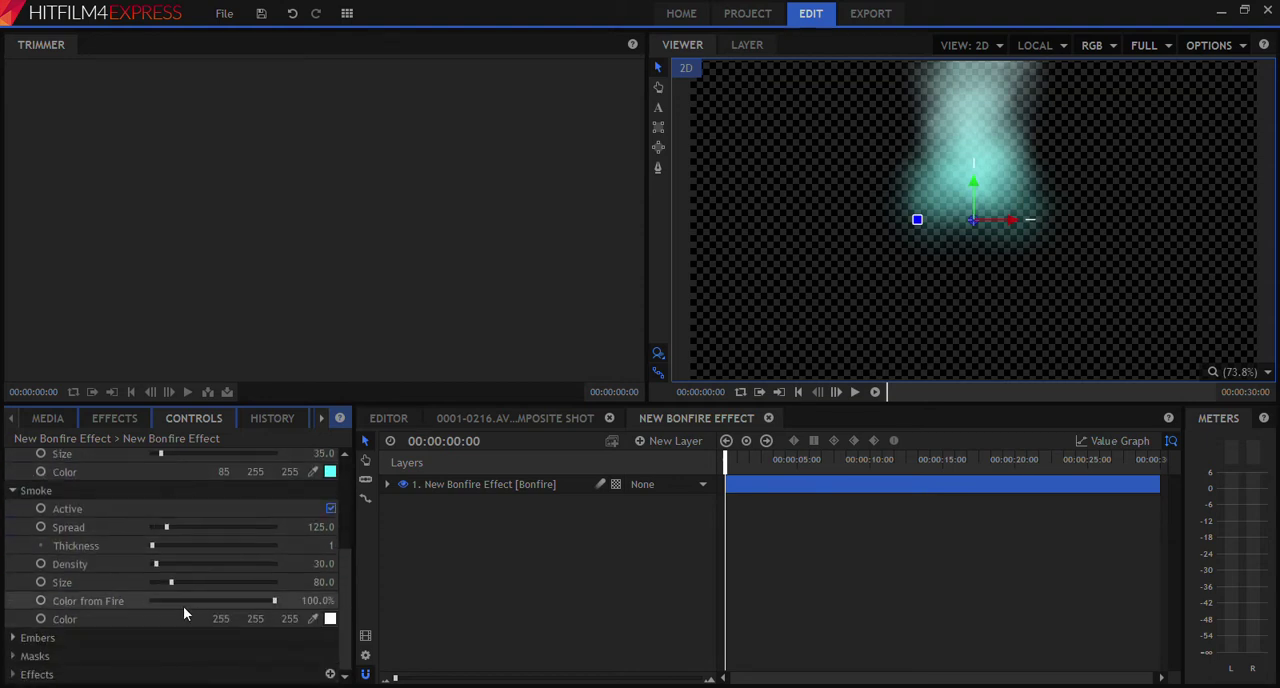
pyautogui.scroll(-2, 326, 637)
pyautogui.click(326, 625)
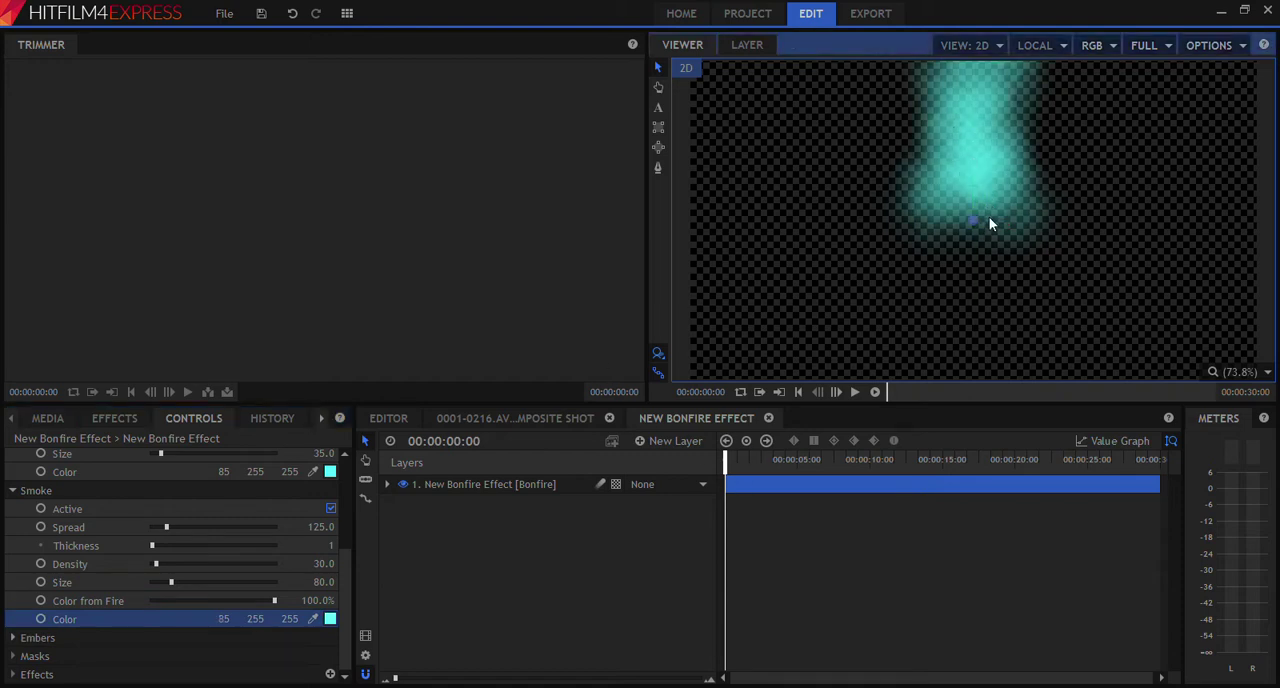
# Rotate the effect to shoot left from right of centre, and narrow smoke spread to 0.
pyautogui.click(917, 219)
pyautogui.moveTo(917, 219); pyautogui.dragTo(973, 276)
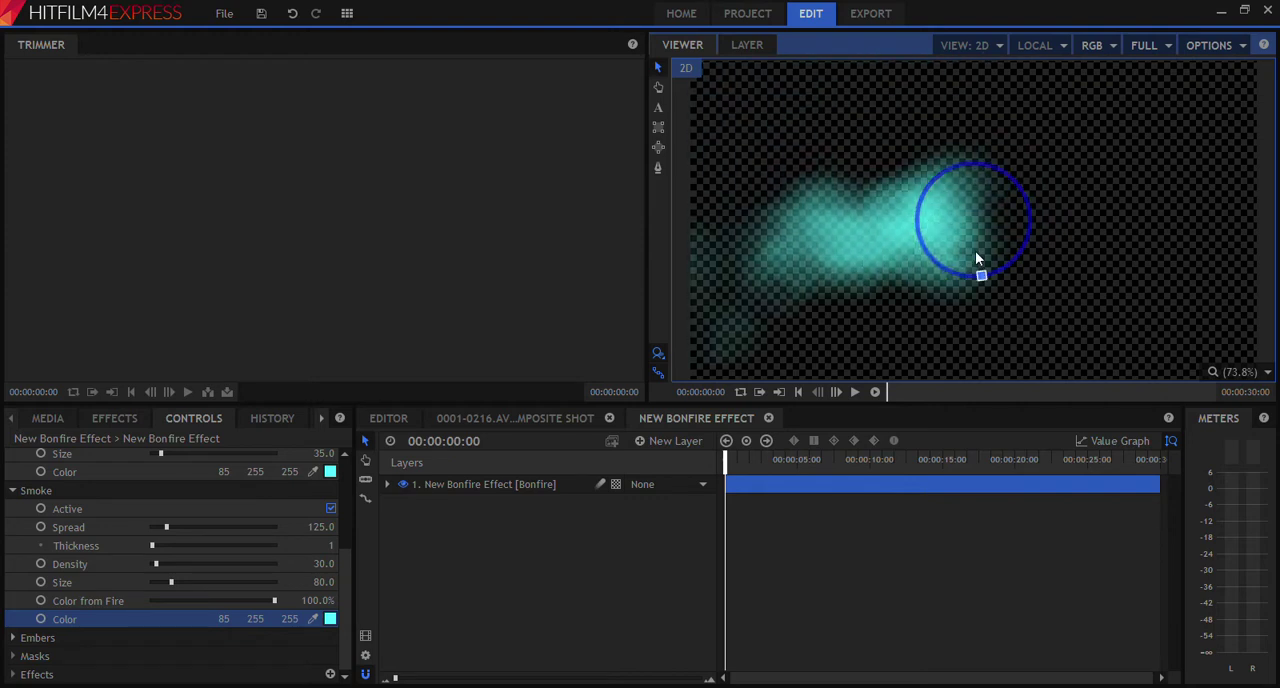
pyautogui.click(1007, 213)
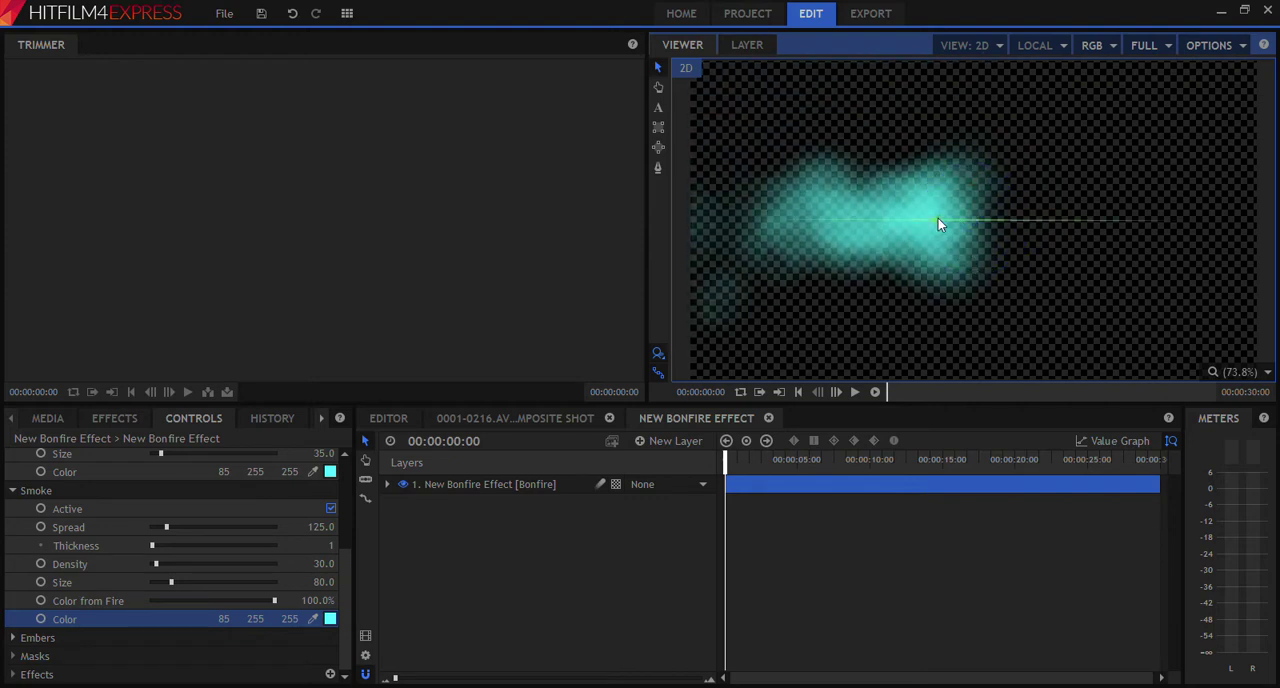
pyautogui.moveTo(938, 218); pyautogui.dragTo(1006, 220)
pyautogui.hotkey('ctrl', 'z')
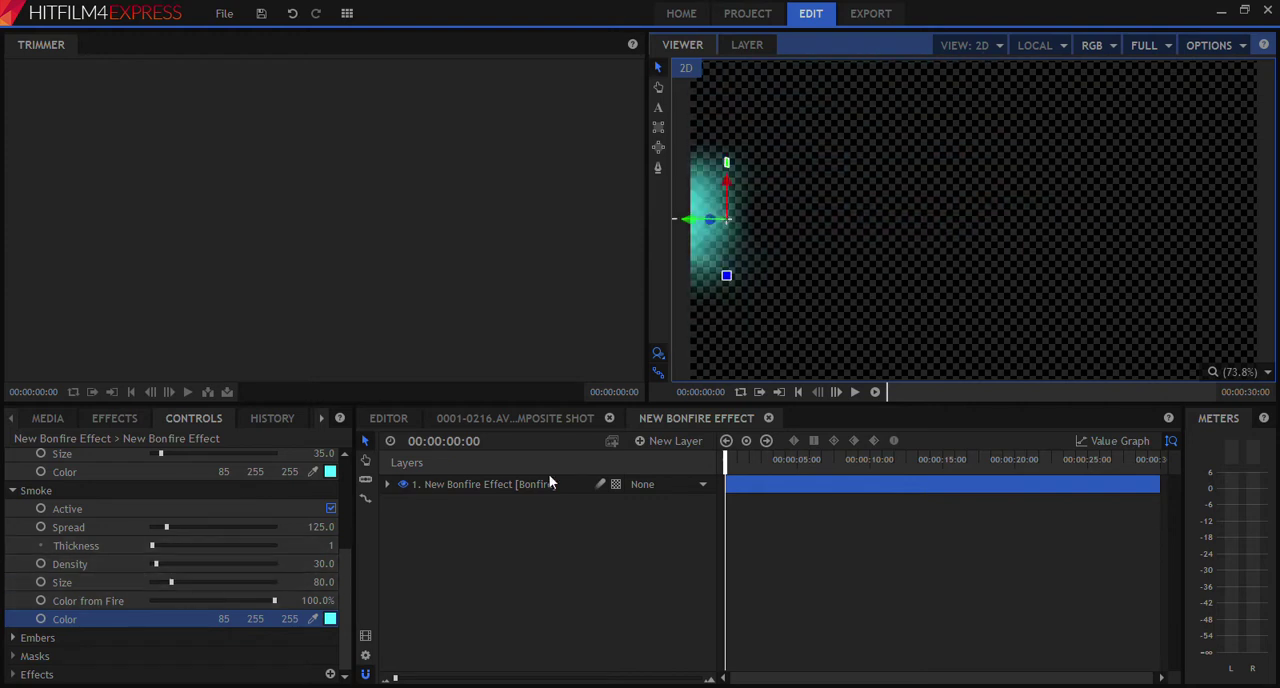
pyautogui.moveTo(708, 220)
pyautogui.mouseDown()
pyautogui.moveTo(1022, 236)
pyautogui.moveTo(1066, 224)
pyautogui.mouseUp()
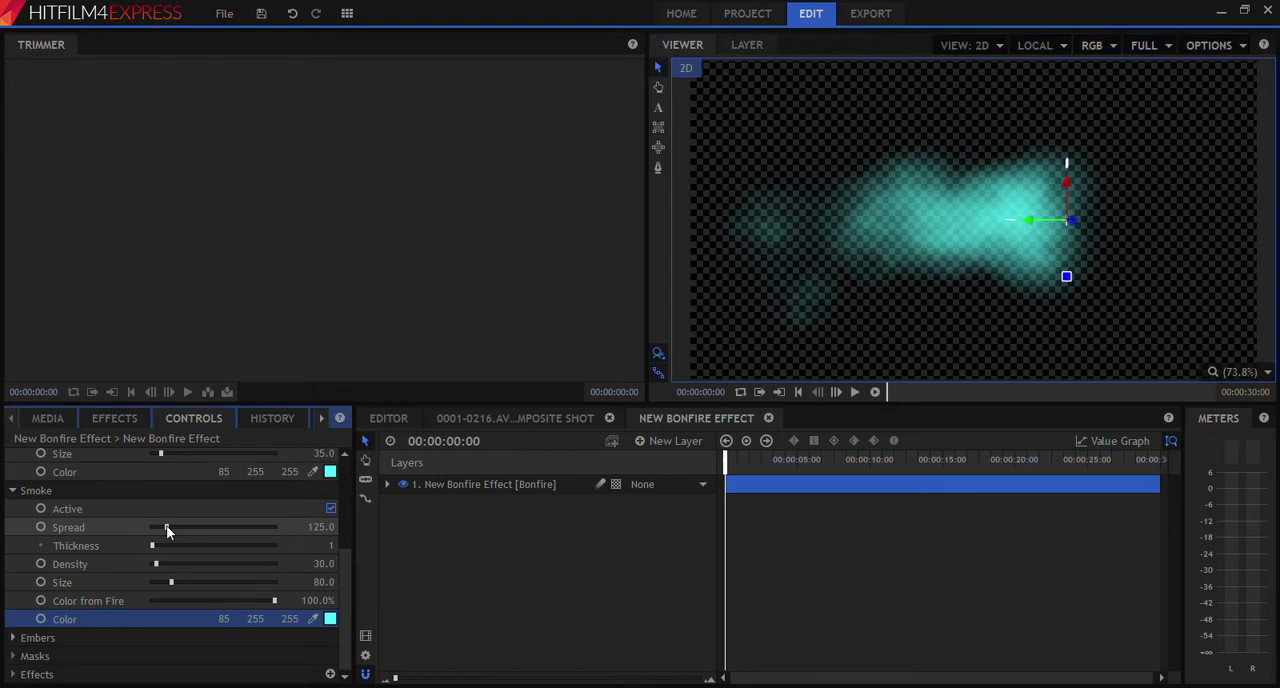
pyautogui.moveTo(166, 527)
pyautogui.mouseDown()
pyautogui.moveTo(152, 527)
pyautogui.moveTo(210, 527)
pyautogui.moveTo(120, 543)
pyautogui.mouseUp()
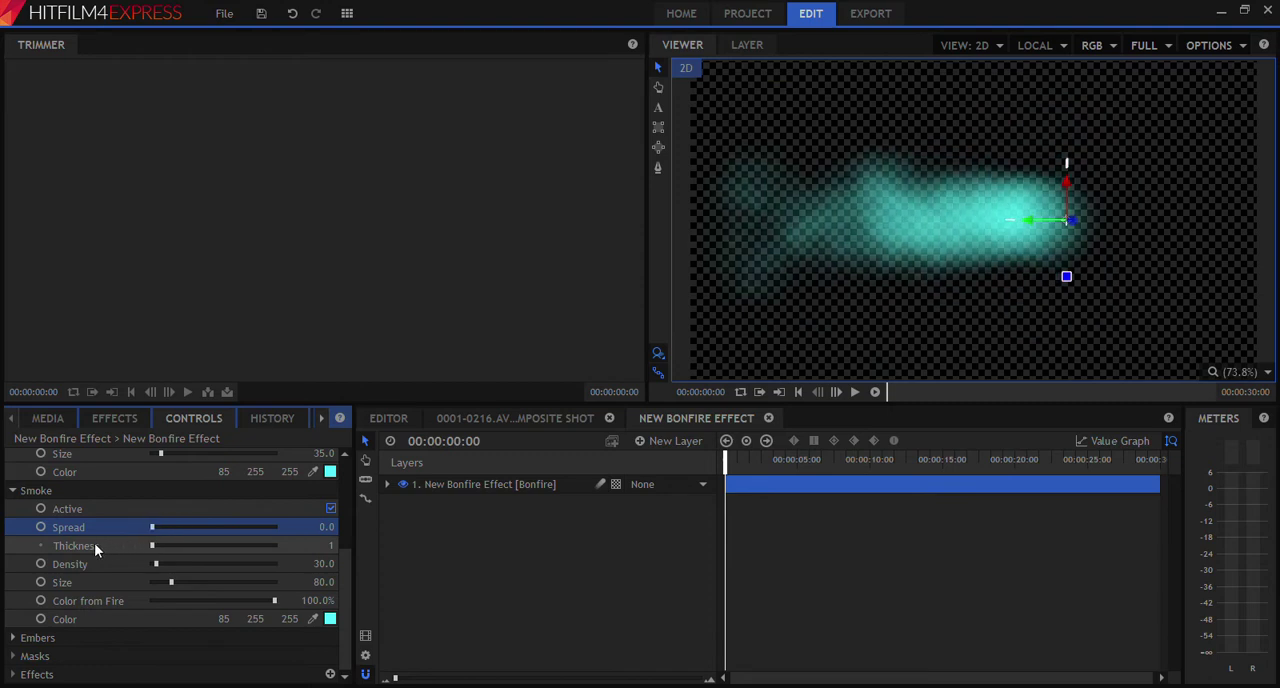
# Experiment with smoke size and density, and lower the smoke's fire-colour mix to 78%.
pyautogui.moveTo(170, 582); pyautogui.dragTo(162, 582)
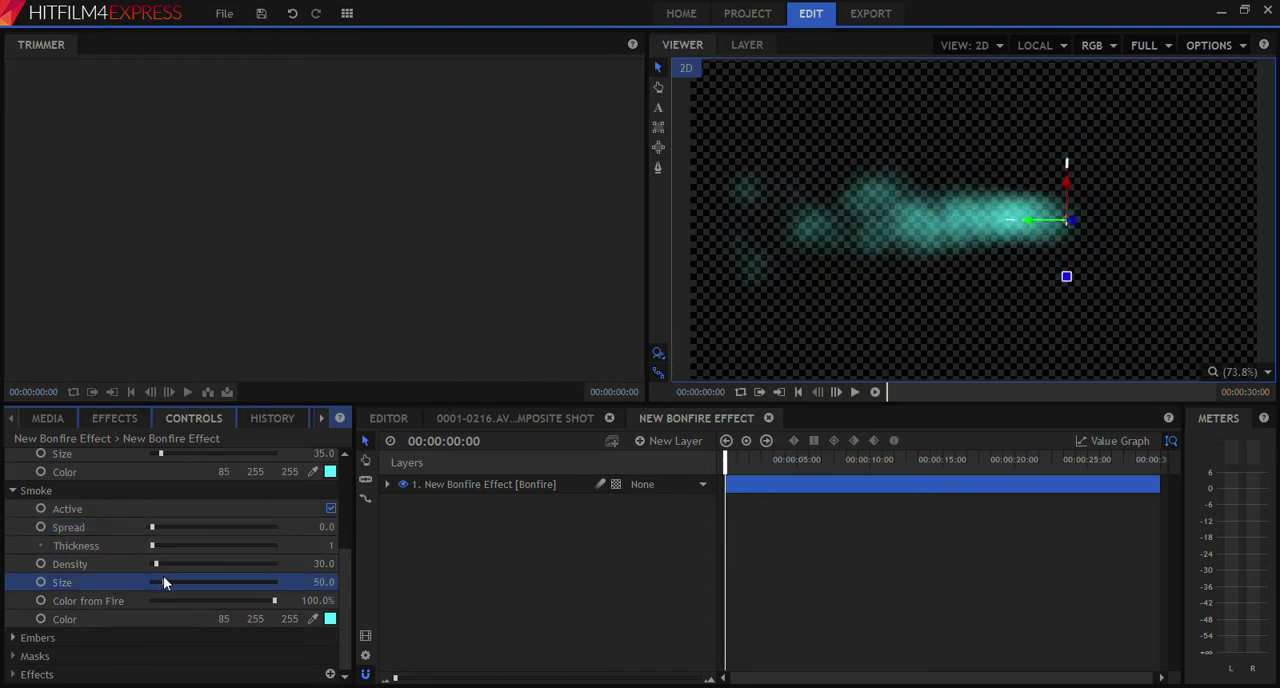
pyautogui.moveTo(161, 582)
pyautogui.mouseDown()
pyautogui.moveTo(150, 563)
pyautogui.moveTo(260, 563)
pyautogui.moveTo(160, 565)
pyautogui.mouseUp()
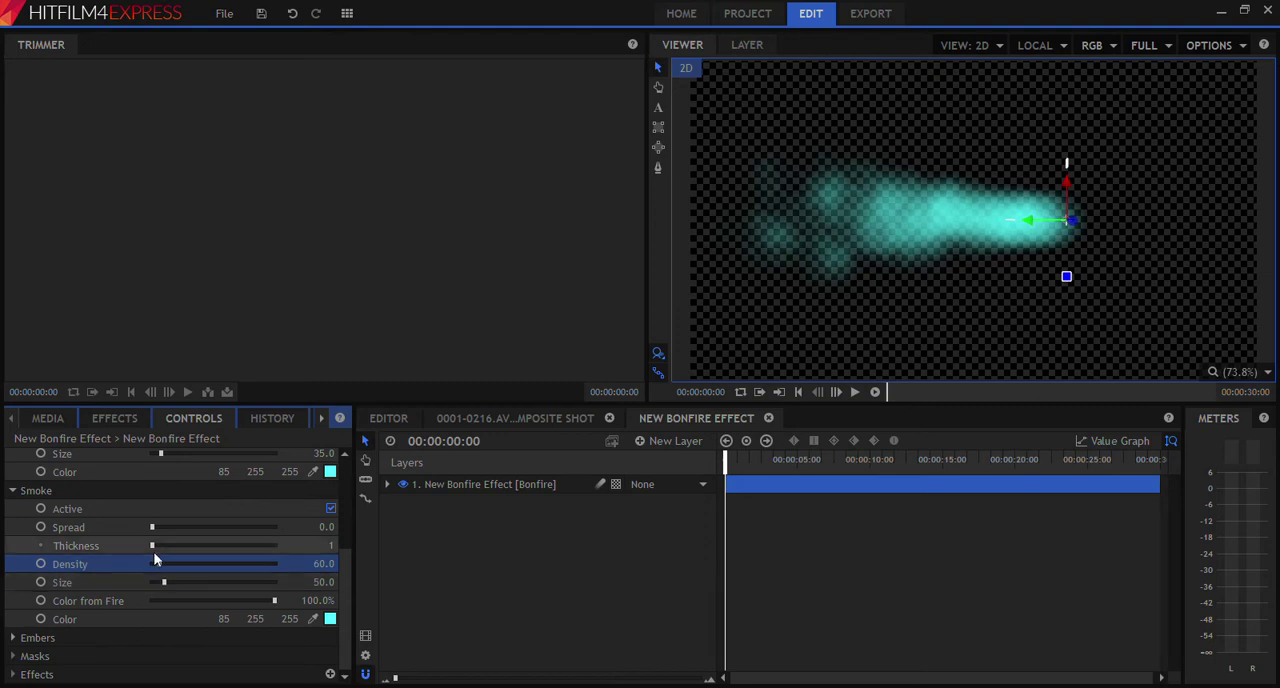
pyautogui.click(153, 549)
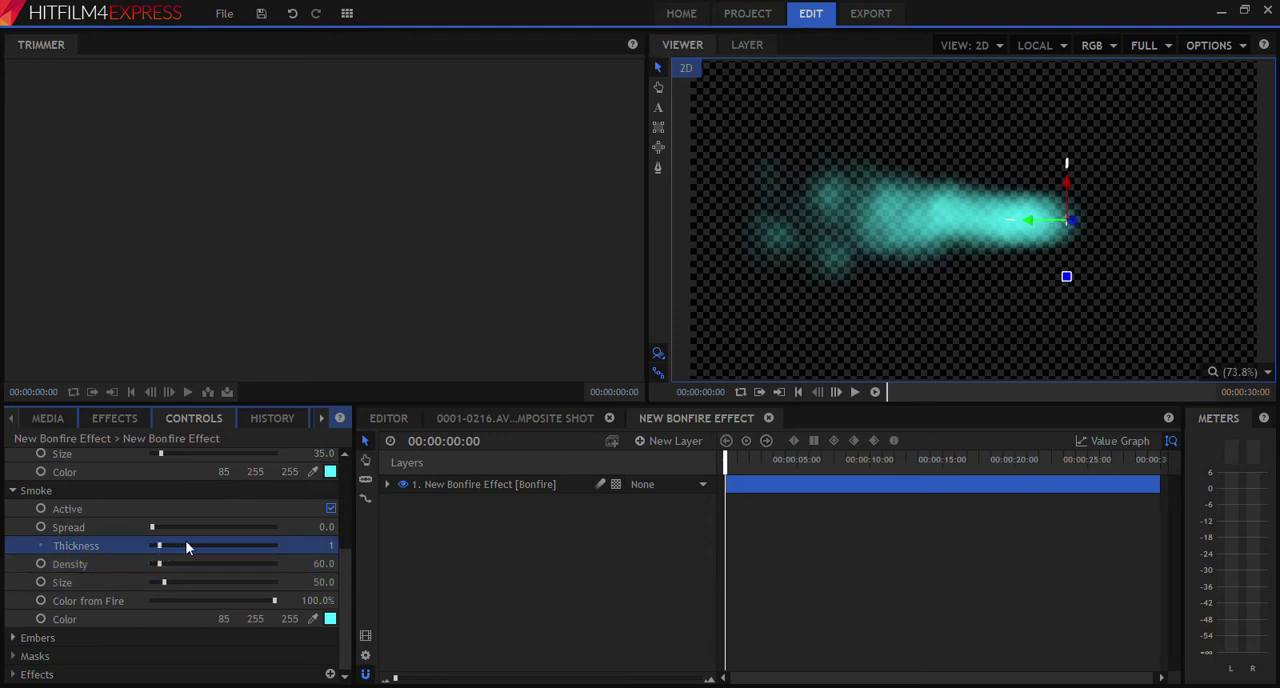
pyautogui.moveTo(162, 546)
pyautogui.mouseDown()
pyautogui.moveTo(274, 546)
pyautogui.moveTo(181, 564)
pyautogui.moveTo(158, 546)
pyautogui.moveTo(158, 564)
pyautogui.moveTo(152, 527)
pyautogui.moveTo(164, 564)
pyautogui.mouseUp()
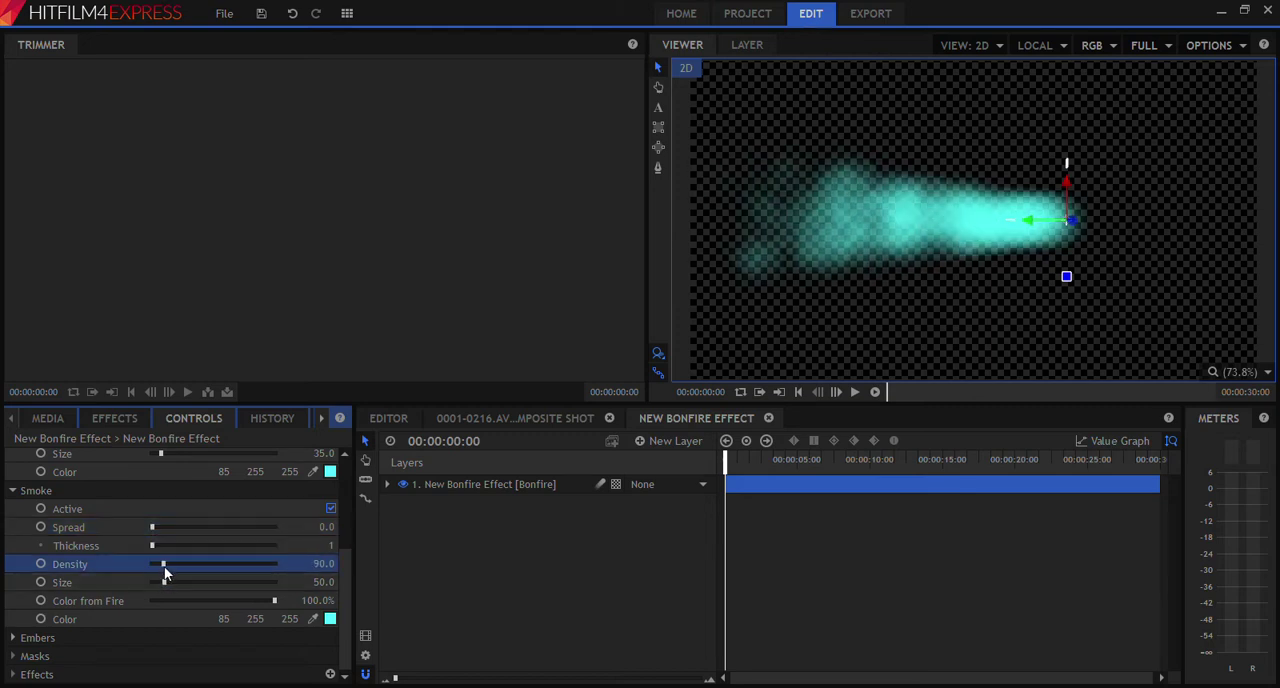
pyautogui.moveTo(164, 564); pyautogui.dragTo(166, 582)
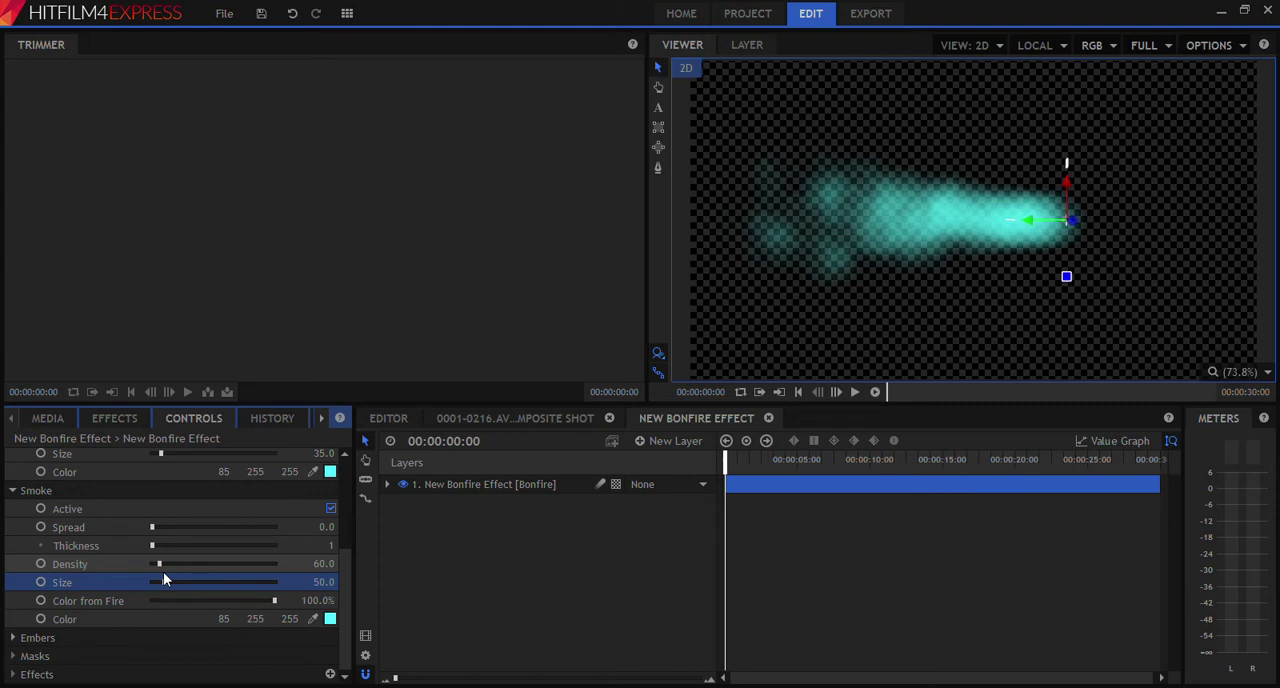
pyautogui.moveTo(160, 564); pyautogui.dragTo(168, 564)
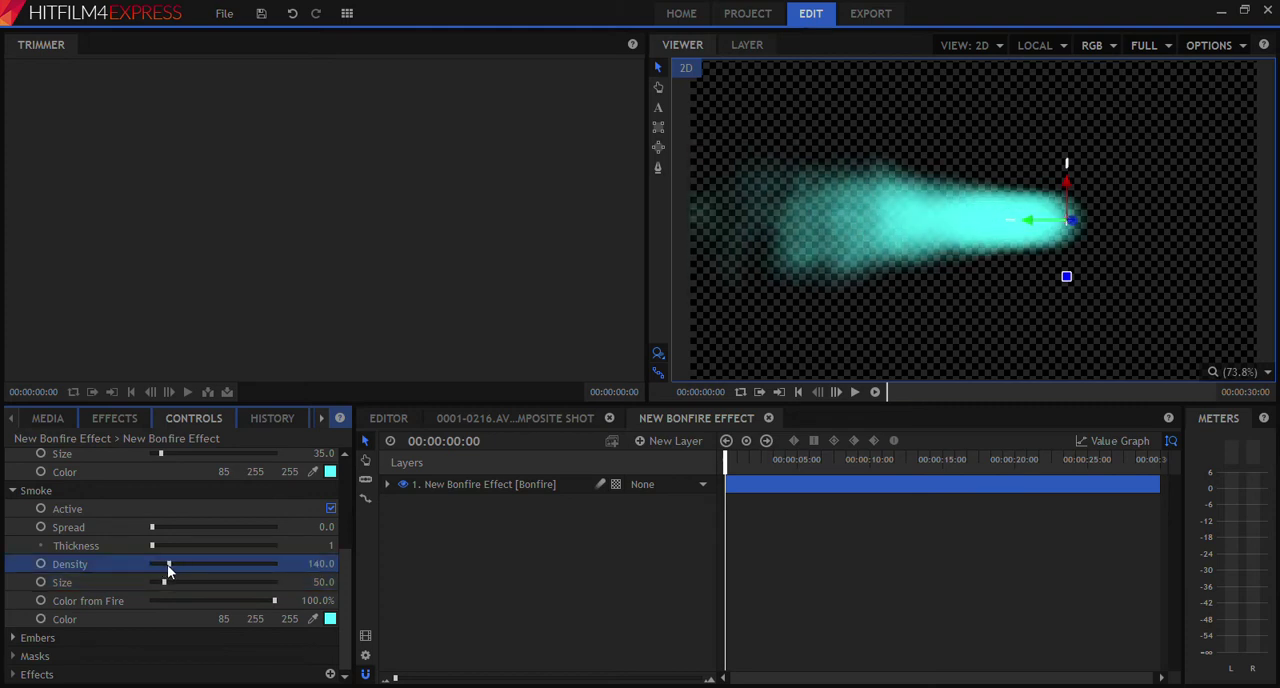
pyautogui.moveTo(168, 564); pyautogui.dragTo(155, 564)
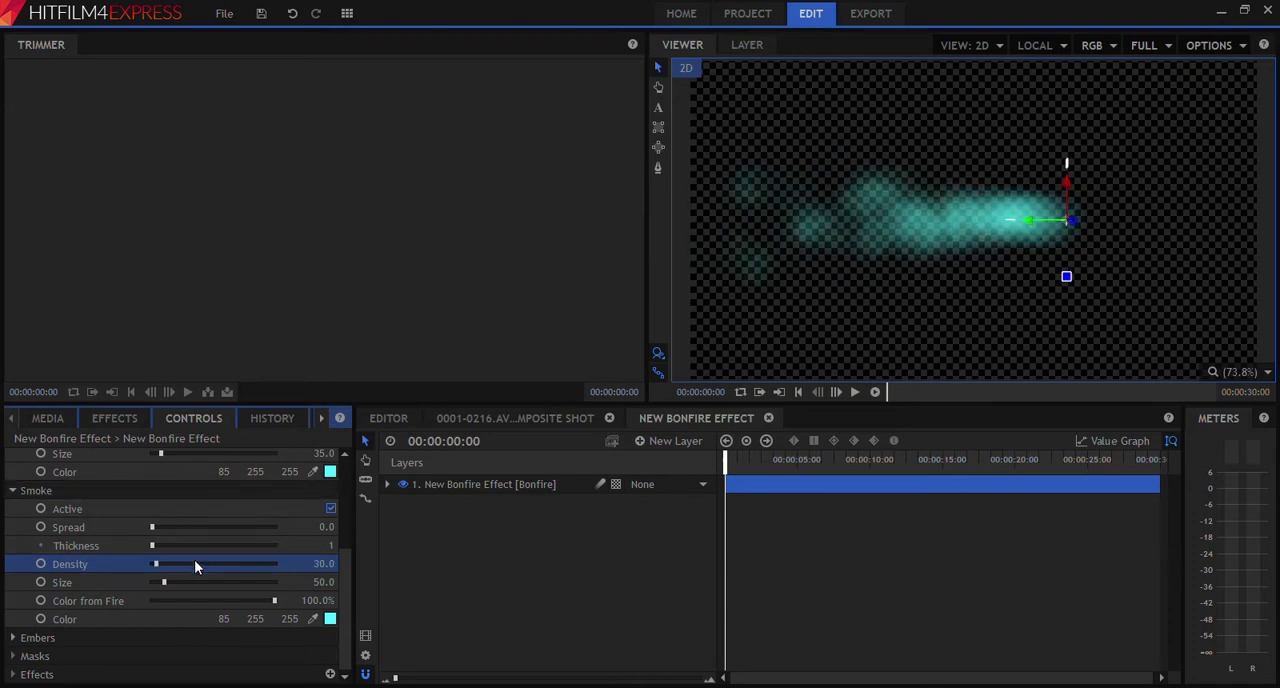
pyautogui.moveTo(274, 600); pyautogui.dragTo(180, 601)
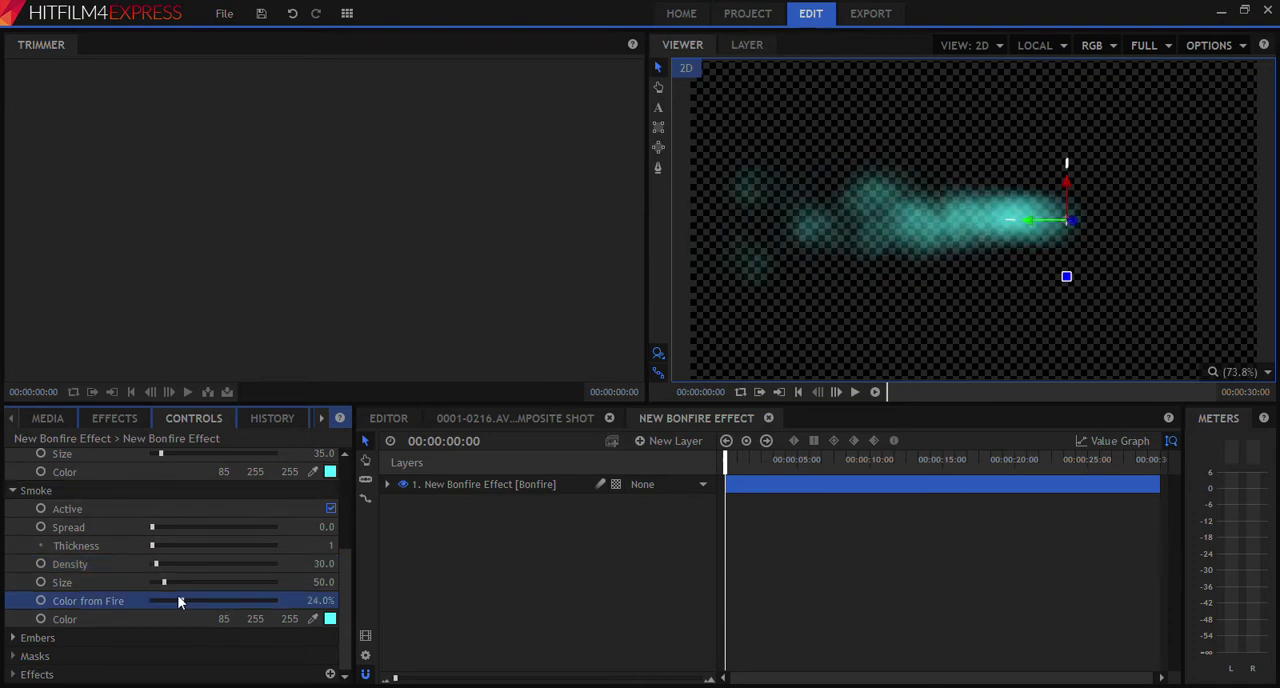
# Shrink the Fire size to 0 and collapse the Fire and General groups.
pyautogui.click(12, 490)
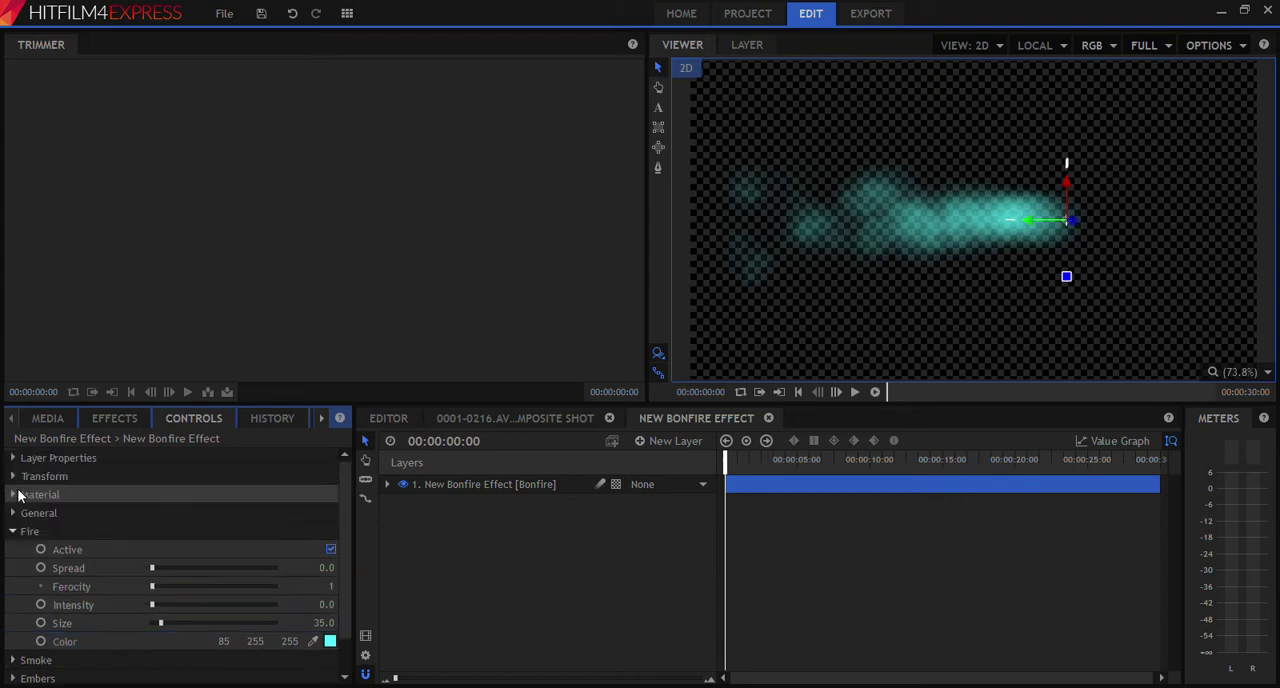
pyautogui.scroll(-1, 182, 586)
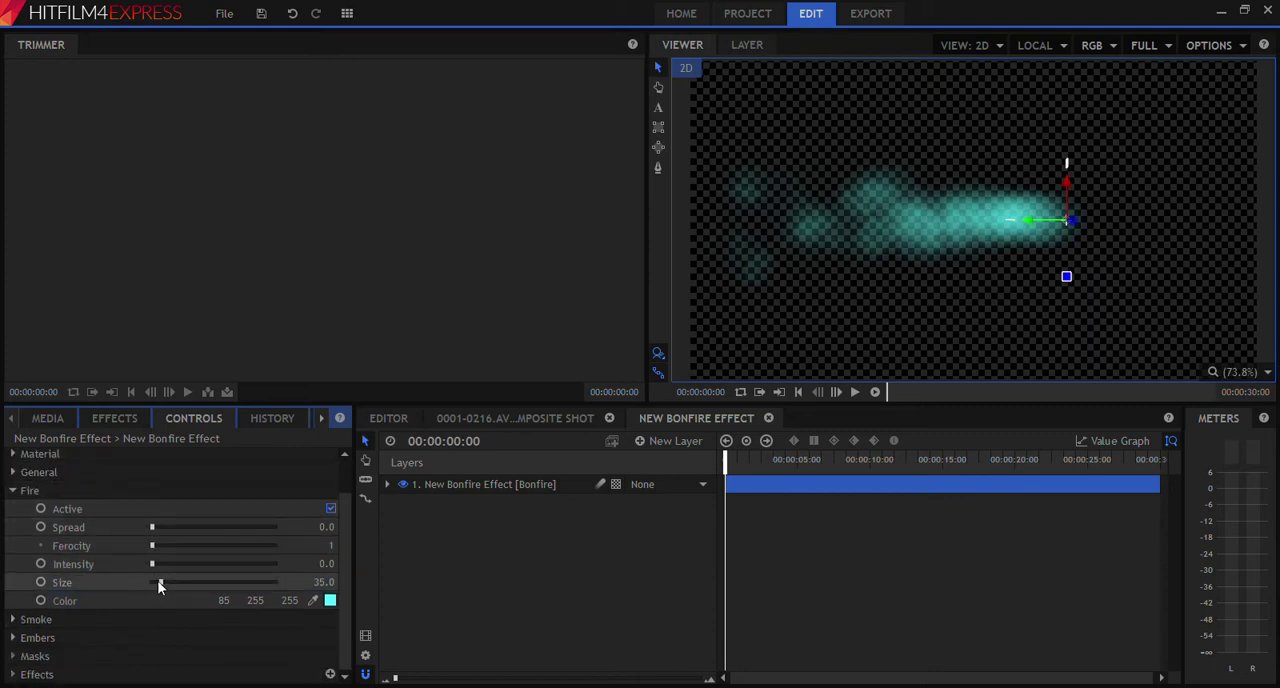
pyautogui.moveTo(160, 582); pyautogui.dragTo(149, 583)
pyautogui.click(12, 490)
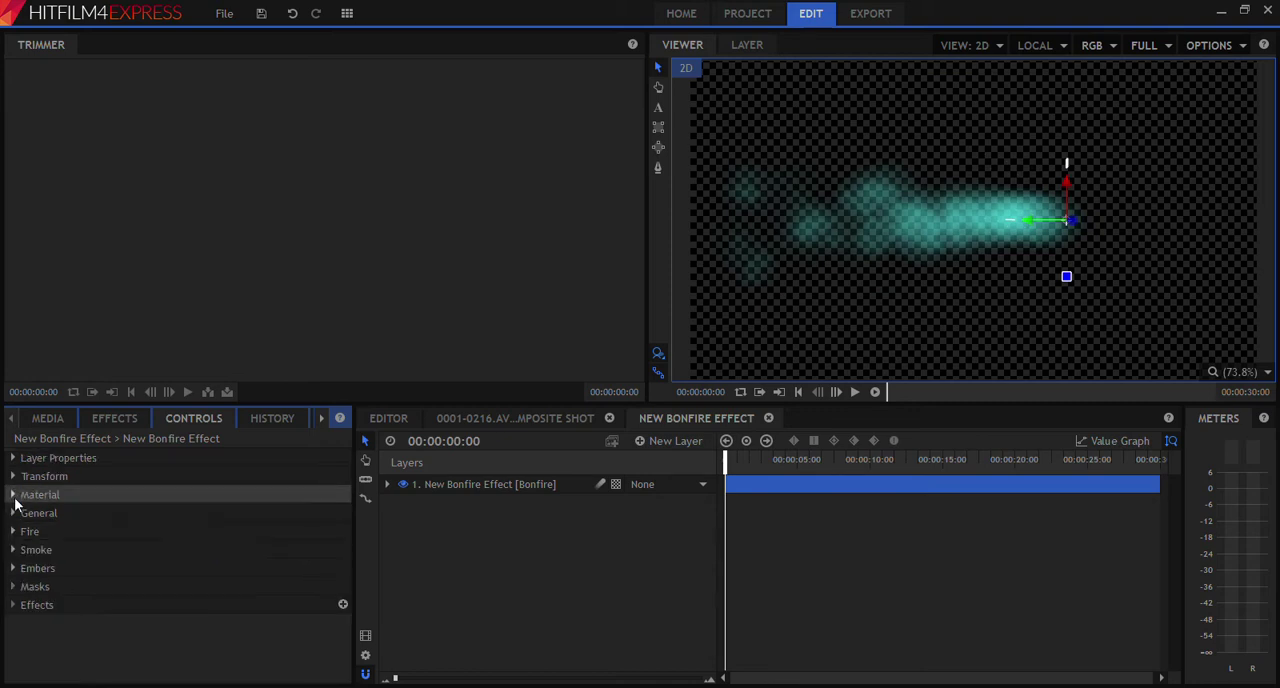
pyautogui.click(12, 512)
# Set smoke density to 120, return spread to 0, and set smoke size to 30.
pyautogui.click(12, 549)
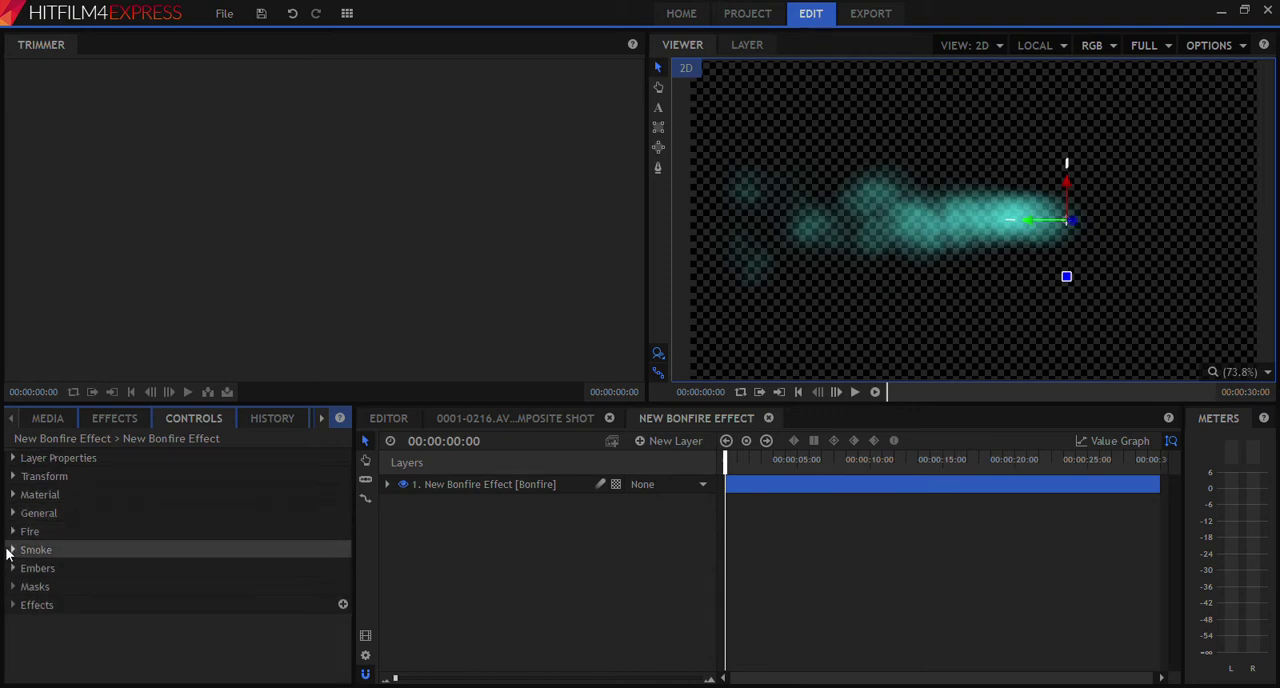
pyautogui.scroll(-2, 83, 588)
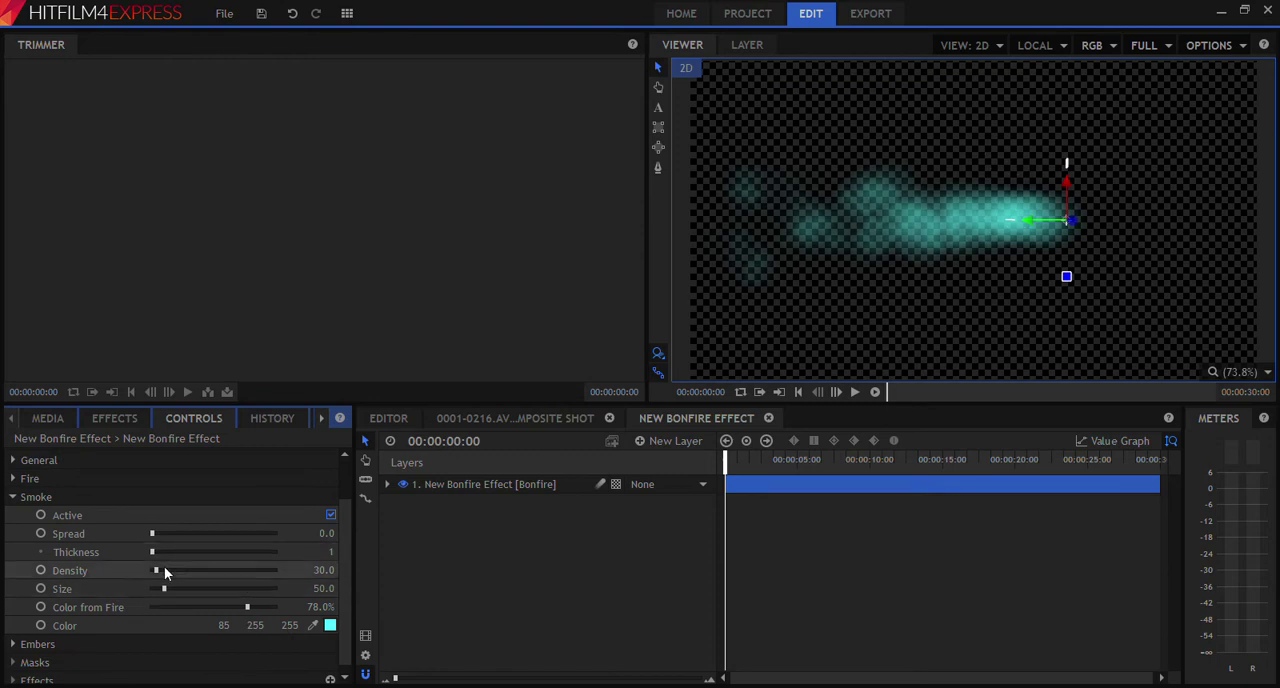
pyautogui.moveTo(155, 571); pyautogui.dragTo(166, 573)
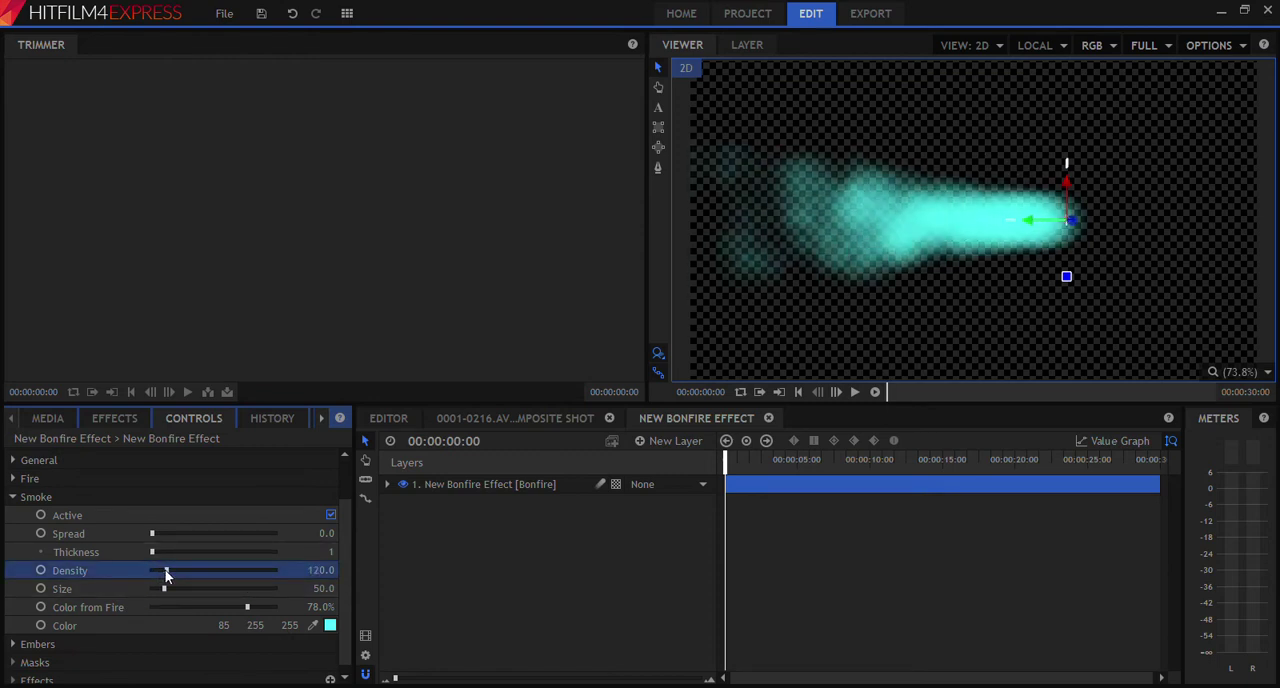
pyautogui.click(155, 552)
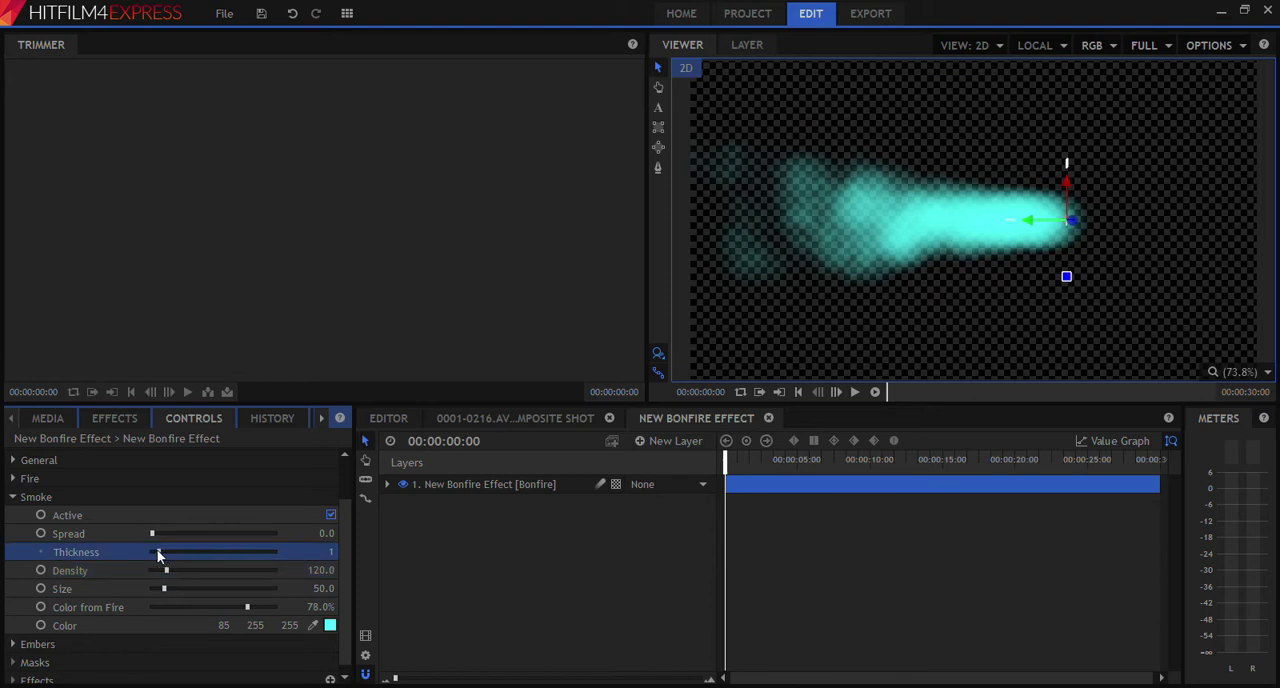
pyautogui.moveTo(152, 533); pyautogui.dragTo(174, 536)
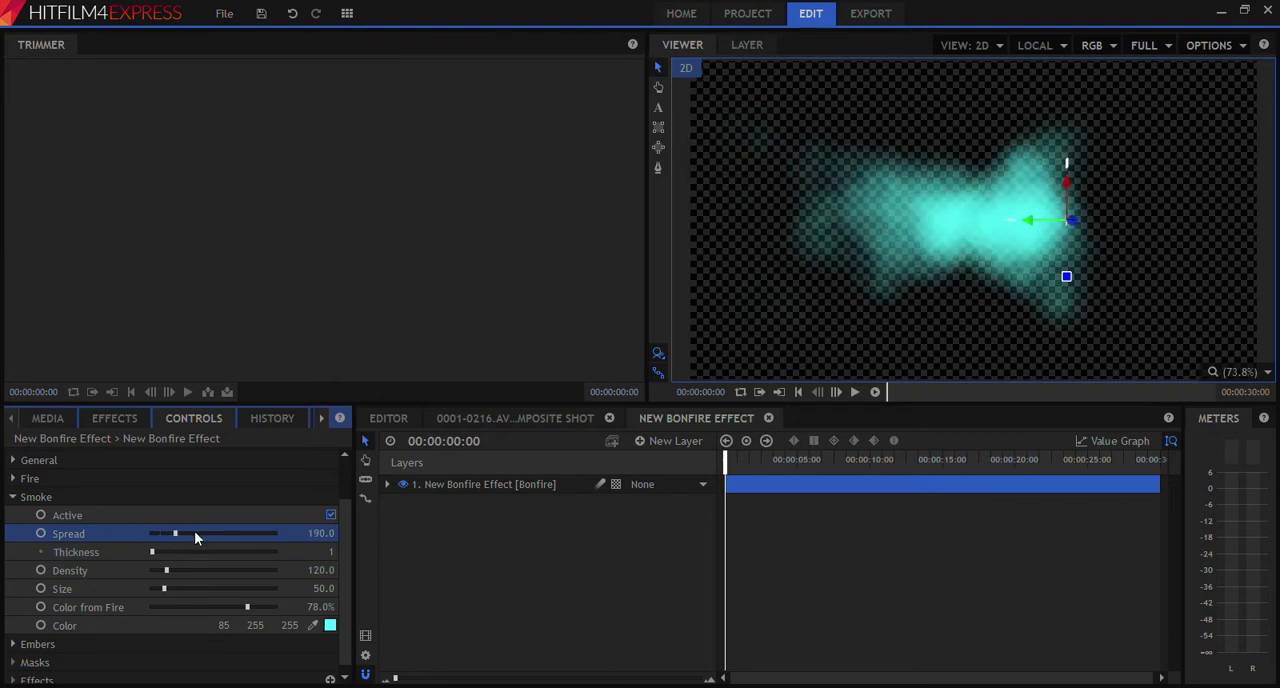
pyautogui.moveTo(175, 533); pyautogui.dragTo(42, 533)
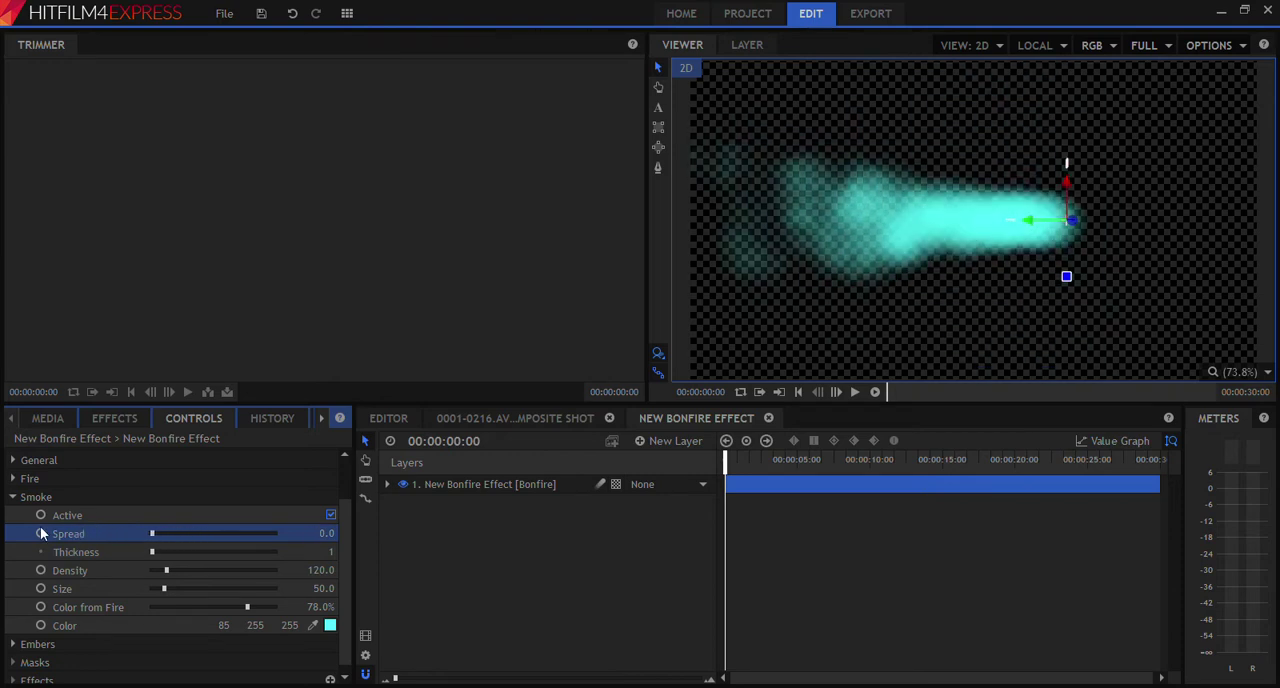
pyautogui.click(164, 589)
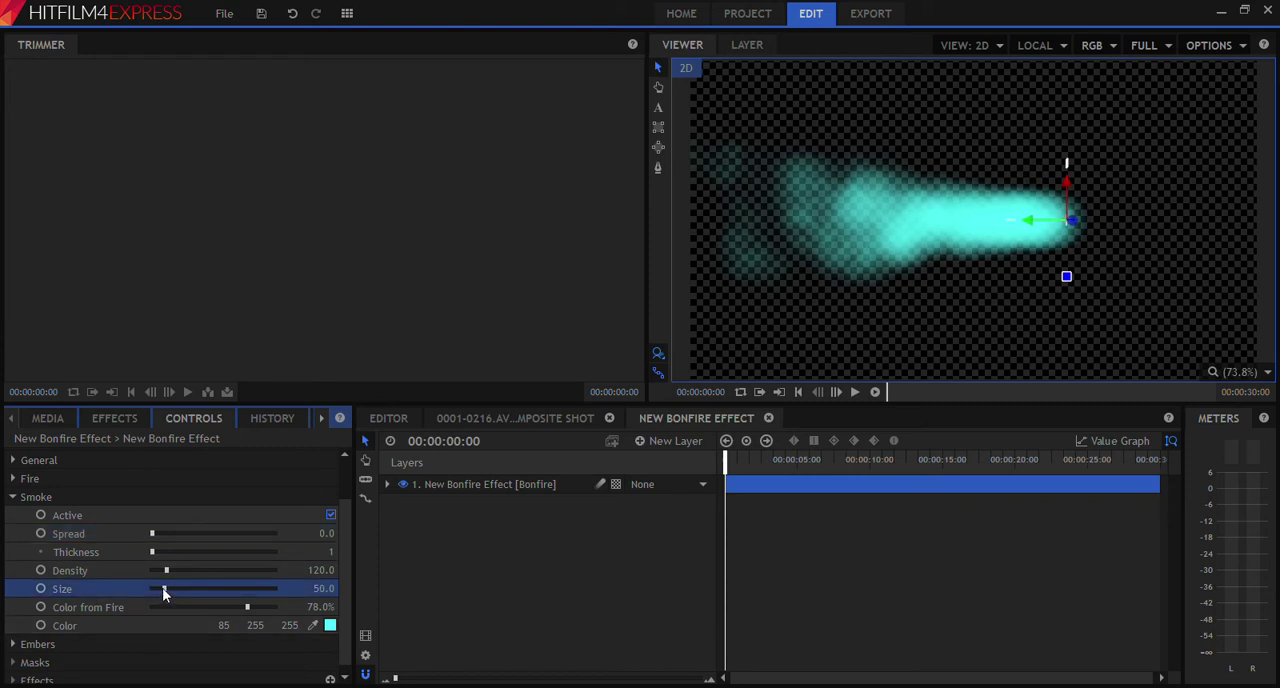
pyautogui.moveTo(164, 589); pyautogui.dragTo(160, 589)
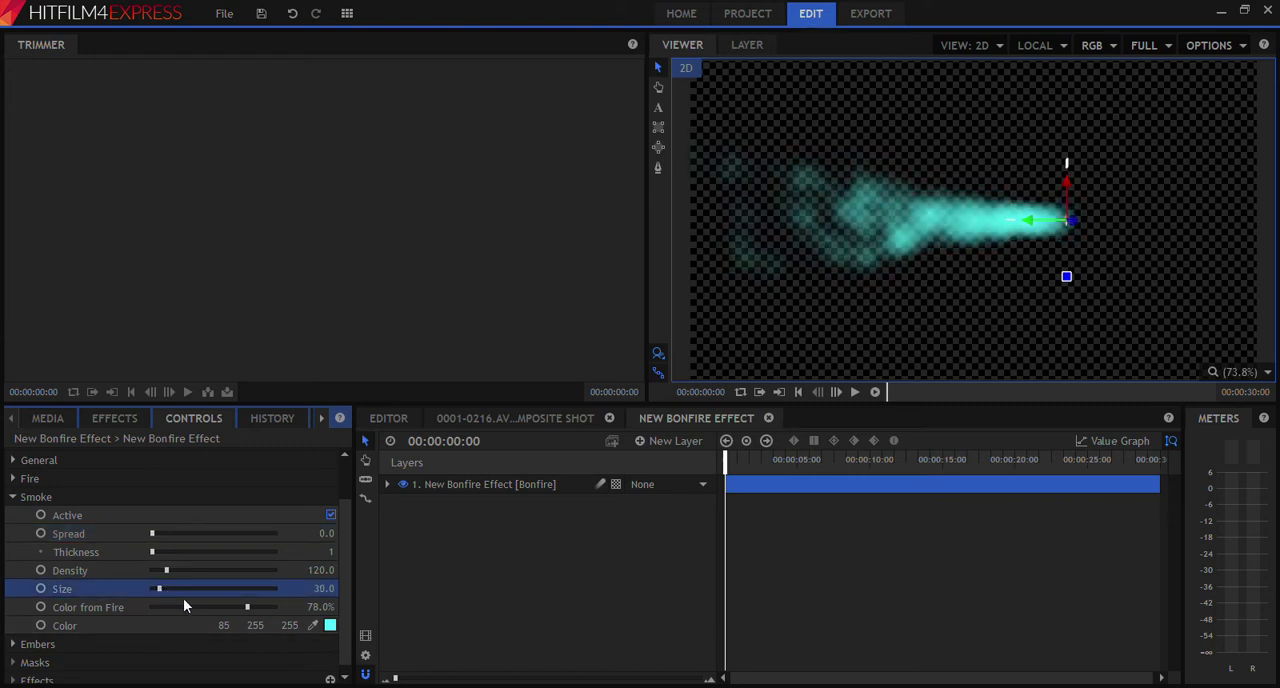
pyautogui.click(280, 624)
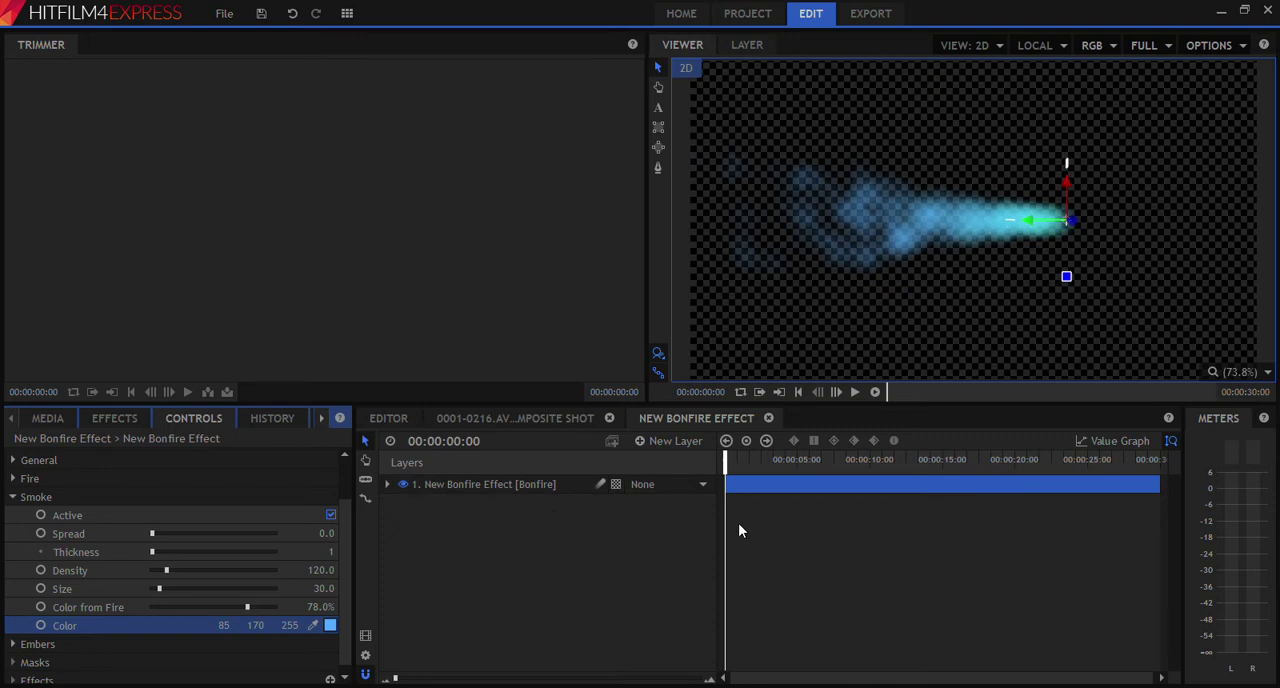
# Switch back to the Composite Shot timeline.
pyautogui.click(459, 419)
# Move the Bonfire layer above the backyard footage, keeping the camera layer.
pyautogui.click(386, 523)
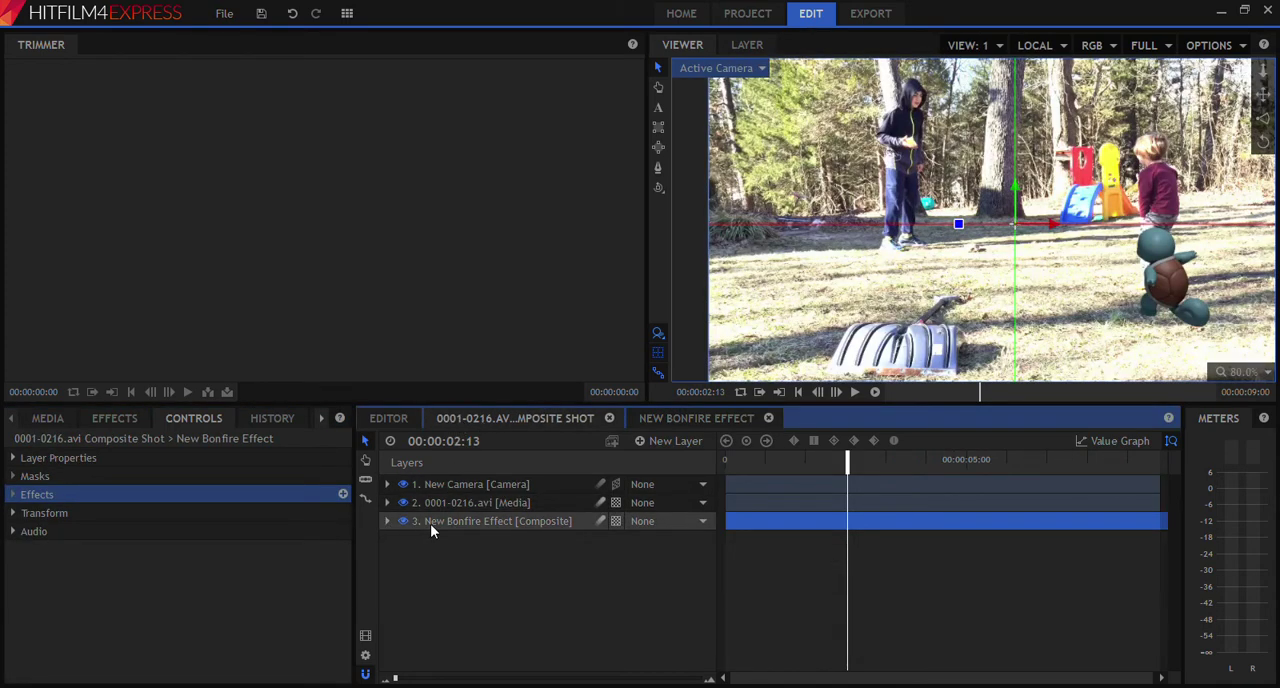
pyautogui.moveTo(466, 524); pyautogui.dragTo(468, 498)
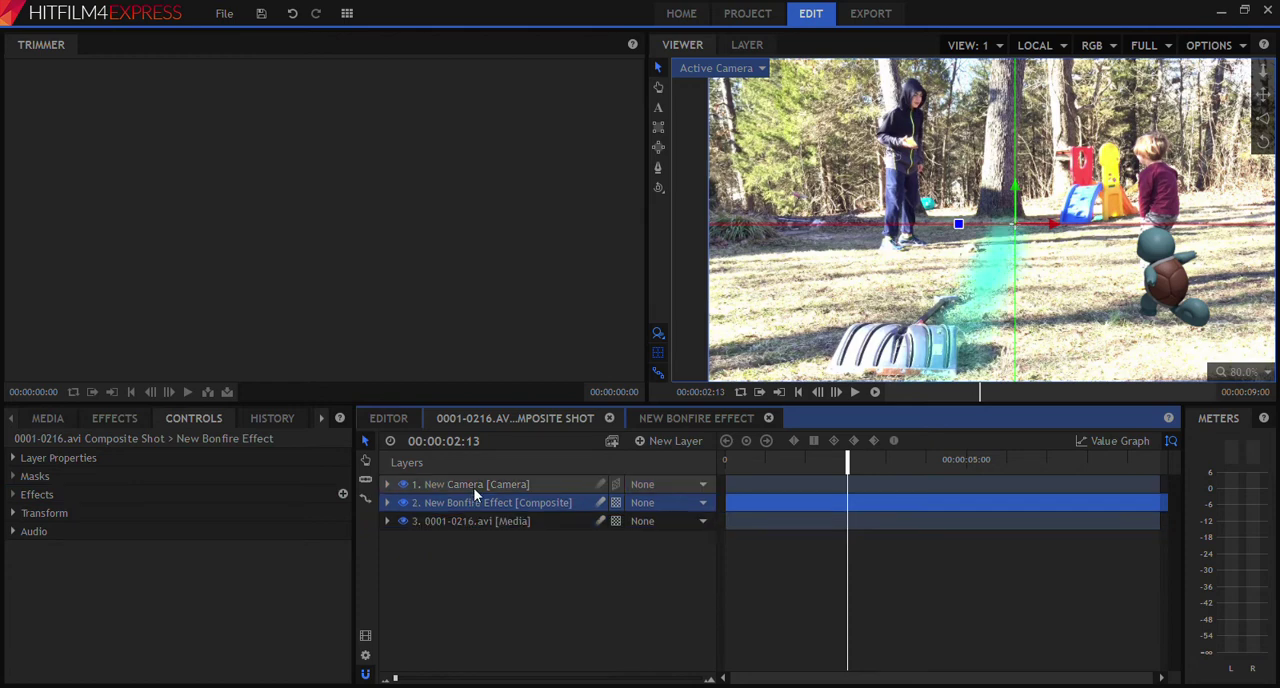
pyautogui.click(473, 487)
pyautogui.press('Delete')
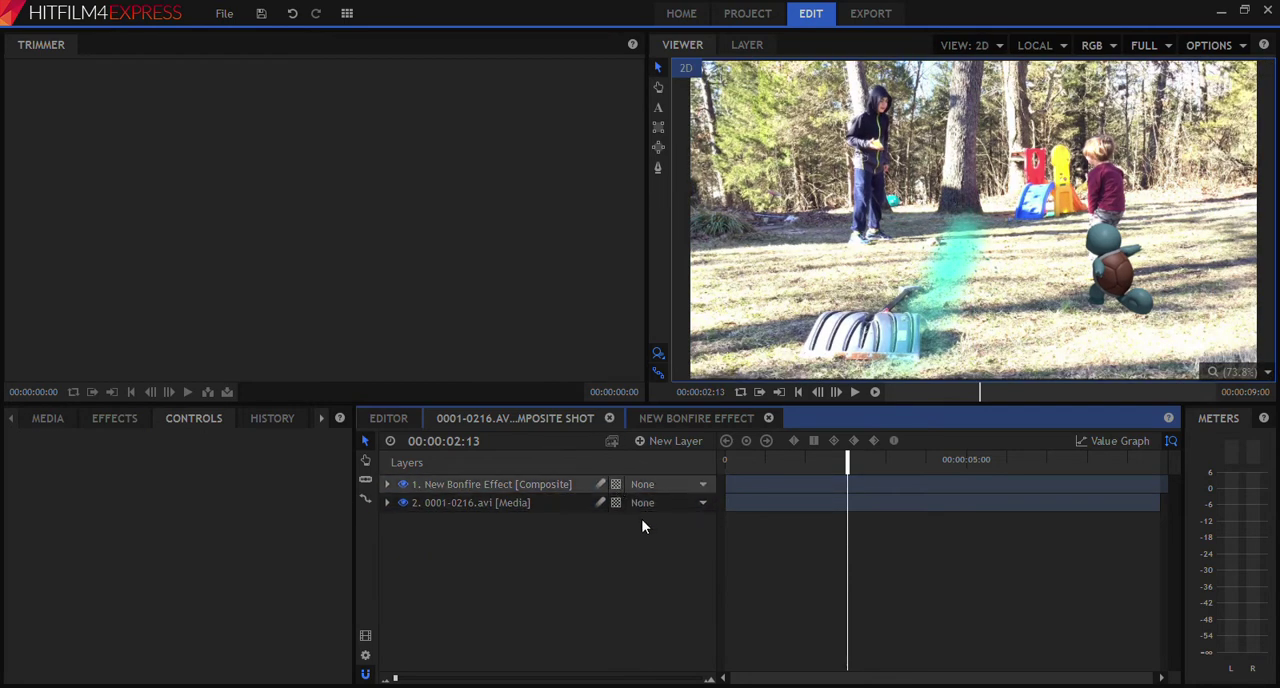
pyautogui.hotkey('ctrl', 'z')
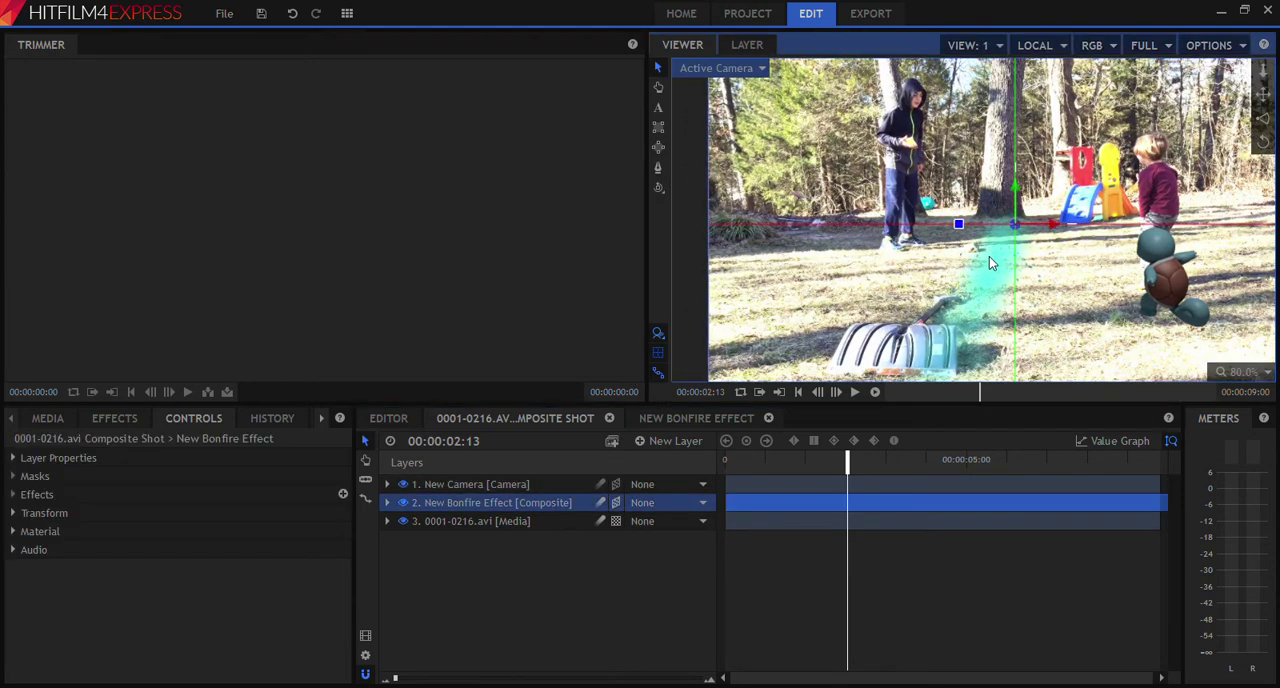
# Rotate the spray to shoot left and start the jet later, around 2:13.
pyautogui.click(1019, 228)
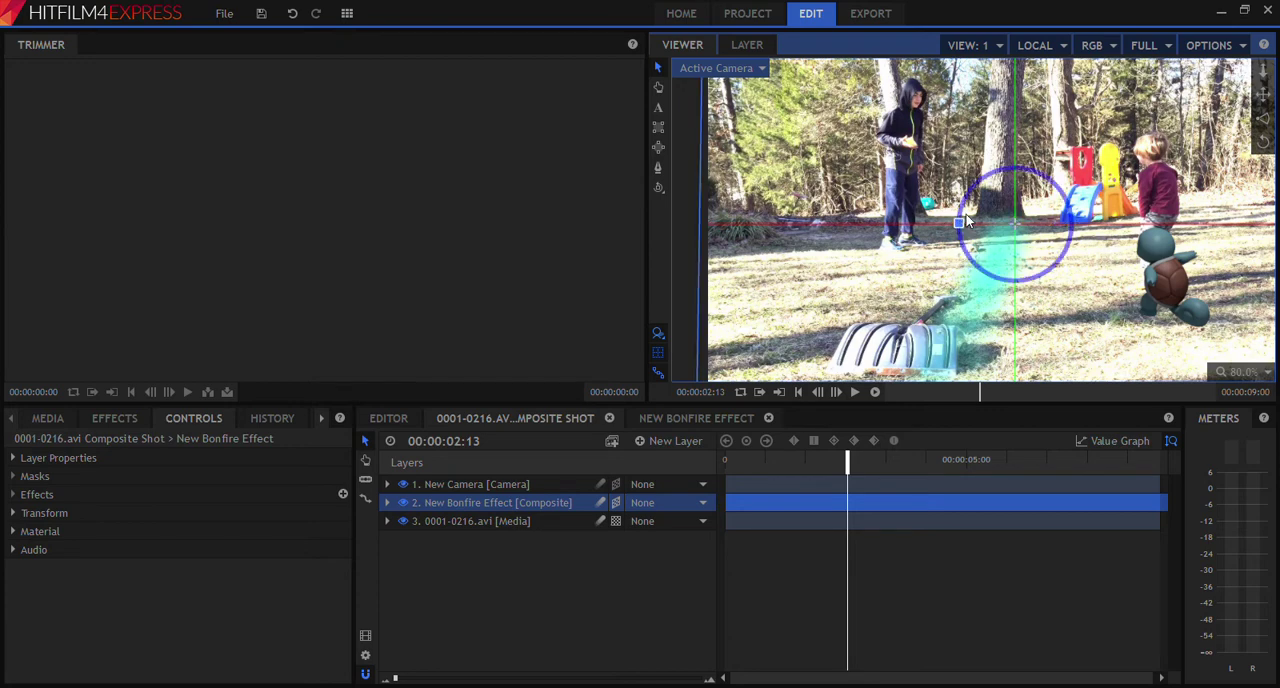
pyautogui.moveTo(1015, 225); pyautogui.dragTo(1008, 195)
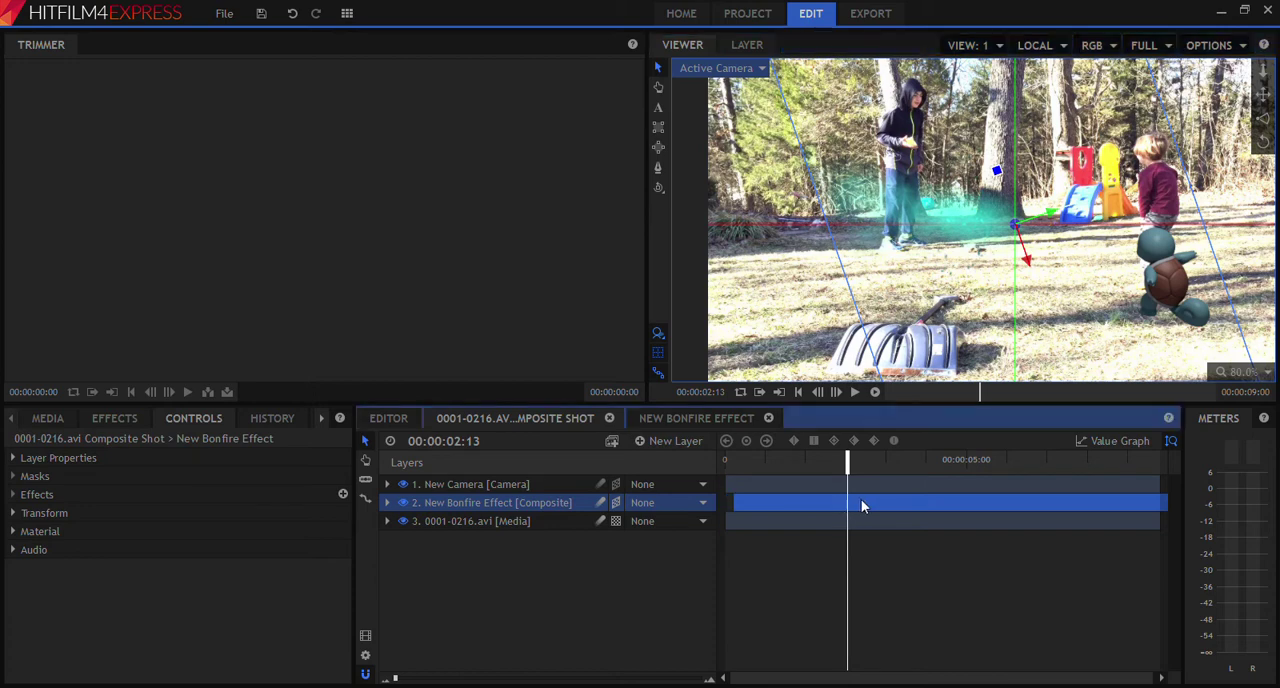
pyautogui.moveTo(850, 507); pyautogui.dragTo(954, 503)
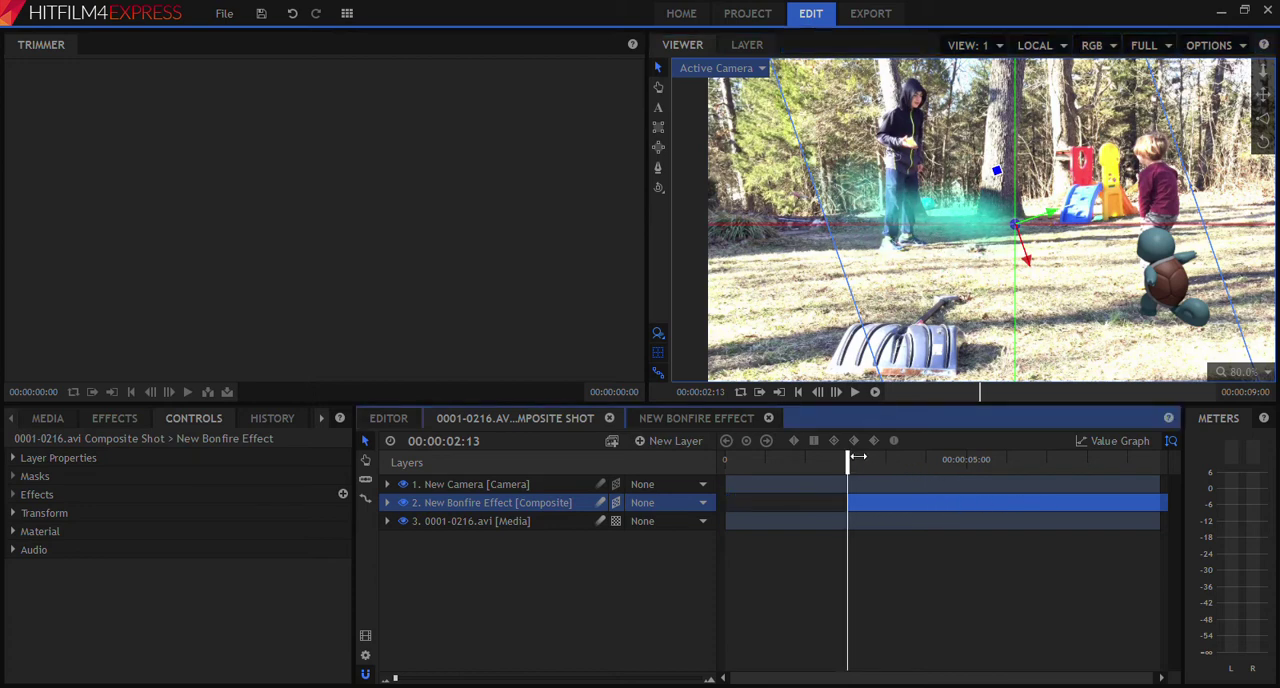
pyautogui.moveTo(857, 458); pyautogui.dragTo(1044, 473)
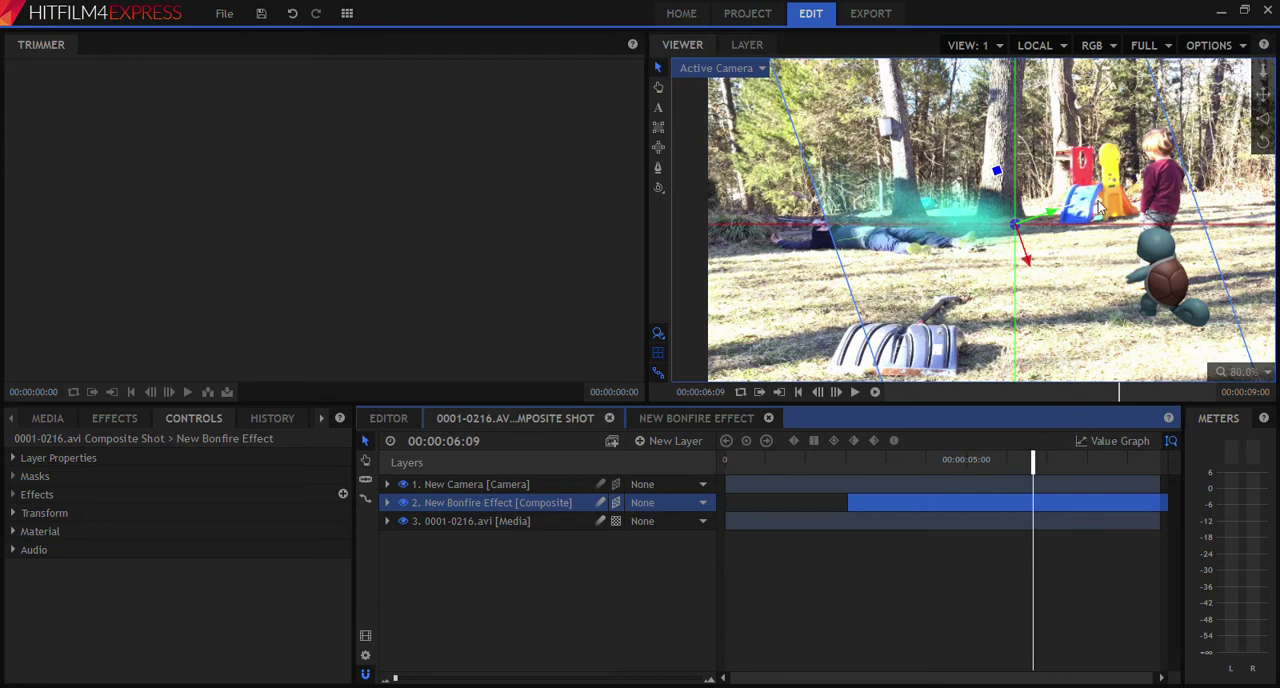
# Slice the Bonfire clip at 00:00:06:09 and delete the later piece.
pyautogui.hotkey('ctrl', 'shift', 'd')
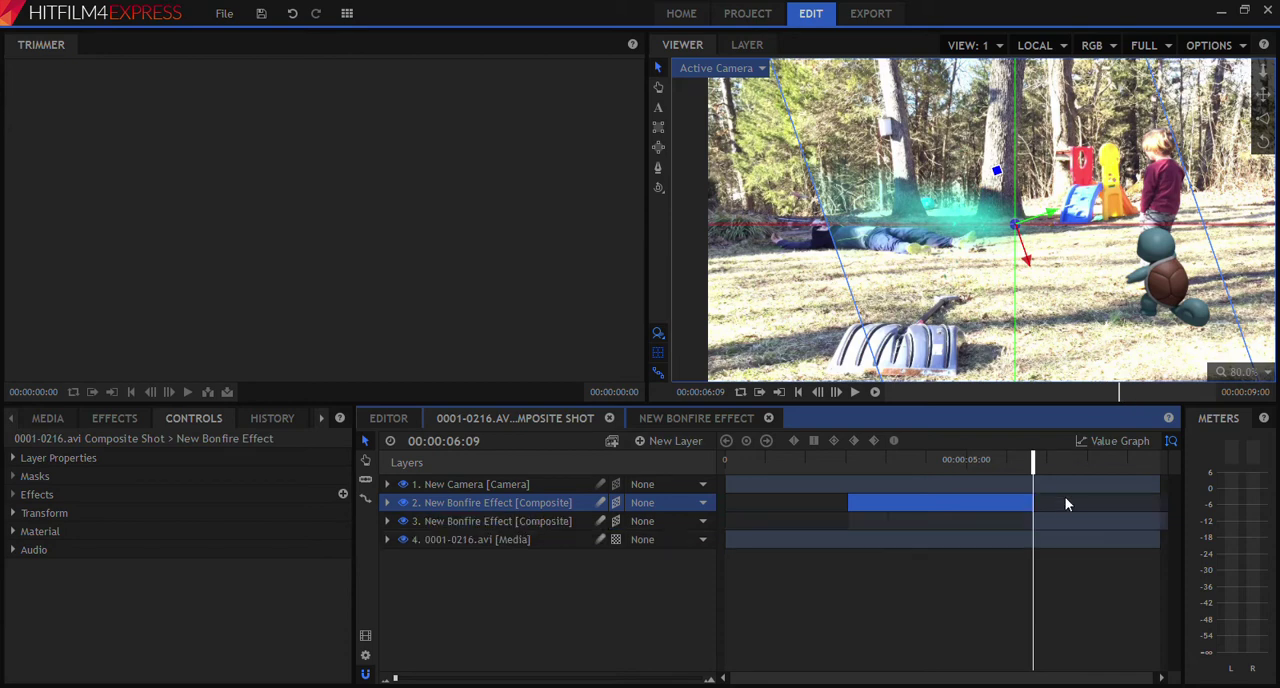
pyautogui.click(1055, 524)
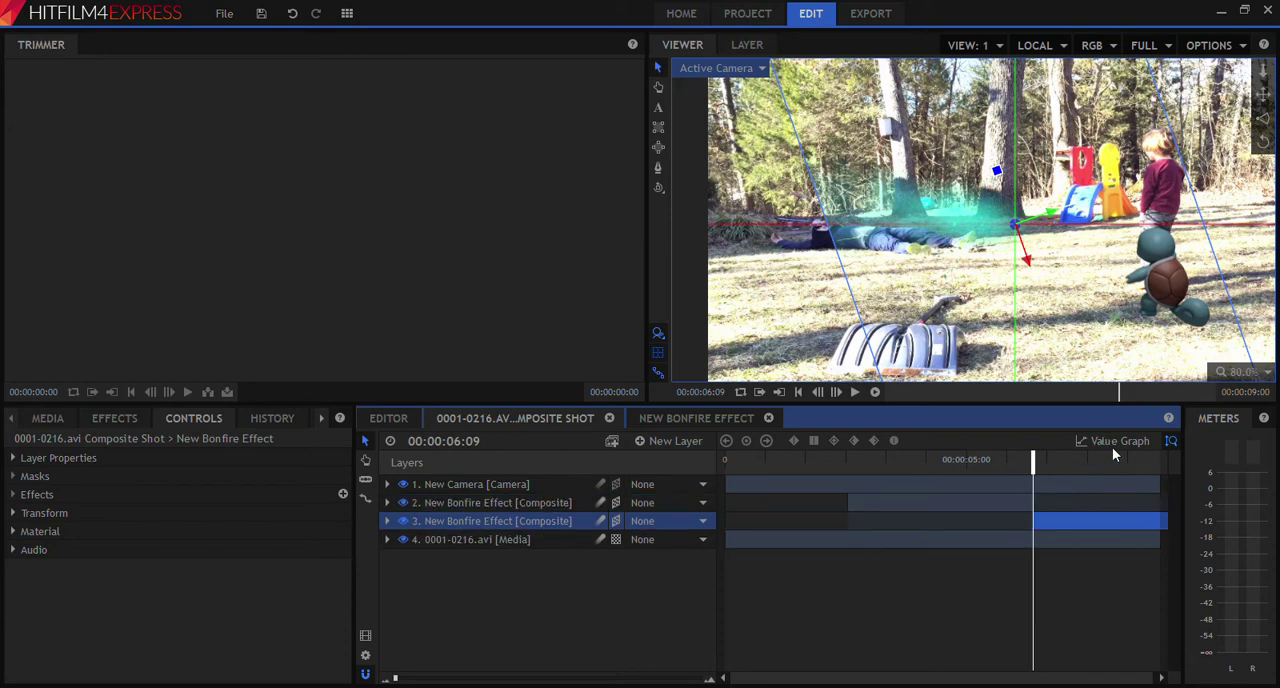
pyautogui.press('Delete')
# Move the water jet in the Viewer over toward the turtle.
pyautogui.click(1012, 502)
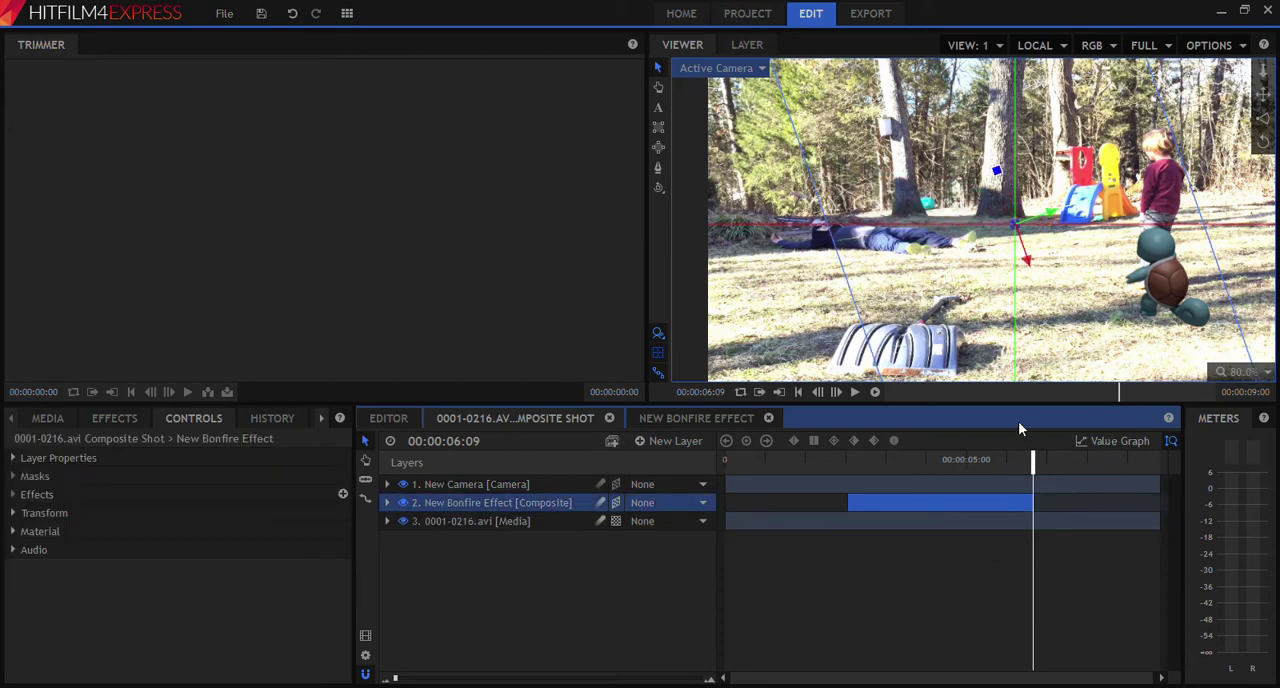
pyautogui.moveTo(1036, 460); pyautogui.dragTo(996, 460)
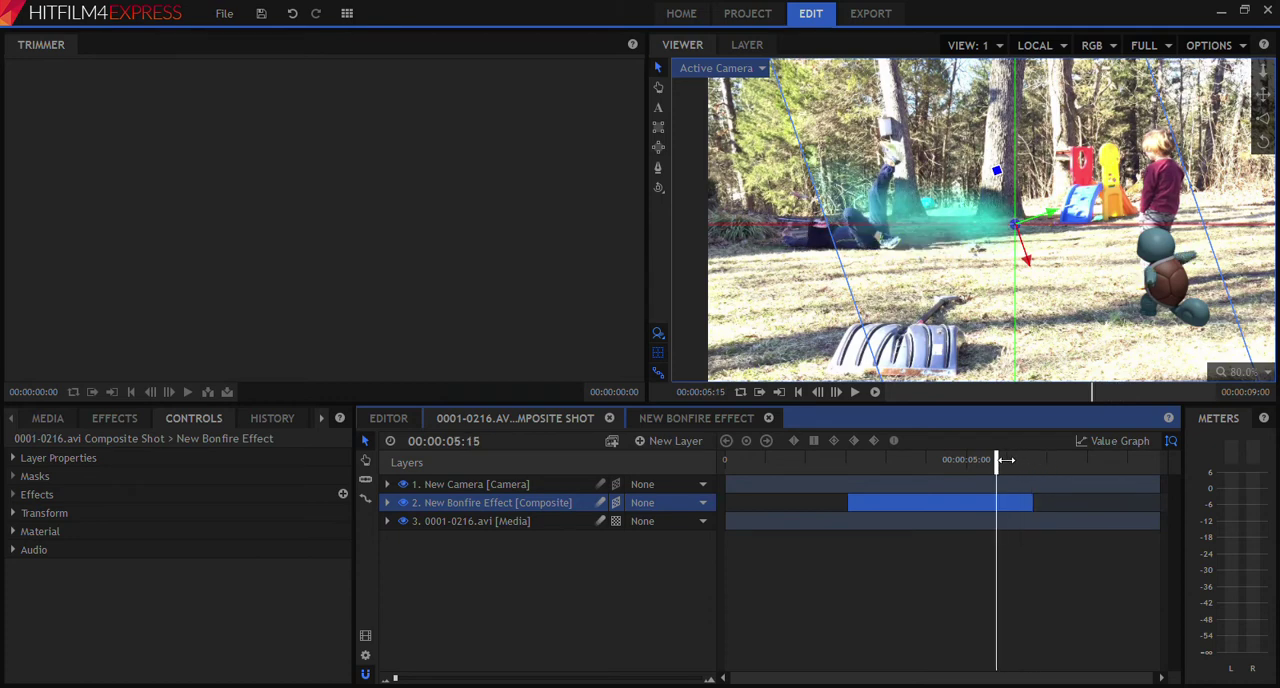
pyautogui.moveTo(1043, 217); pyautogui.dragTo(1175, 240)
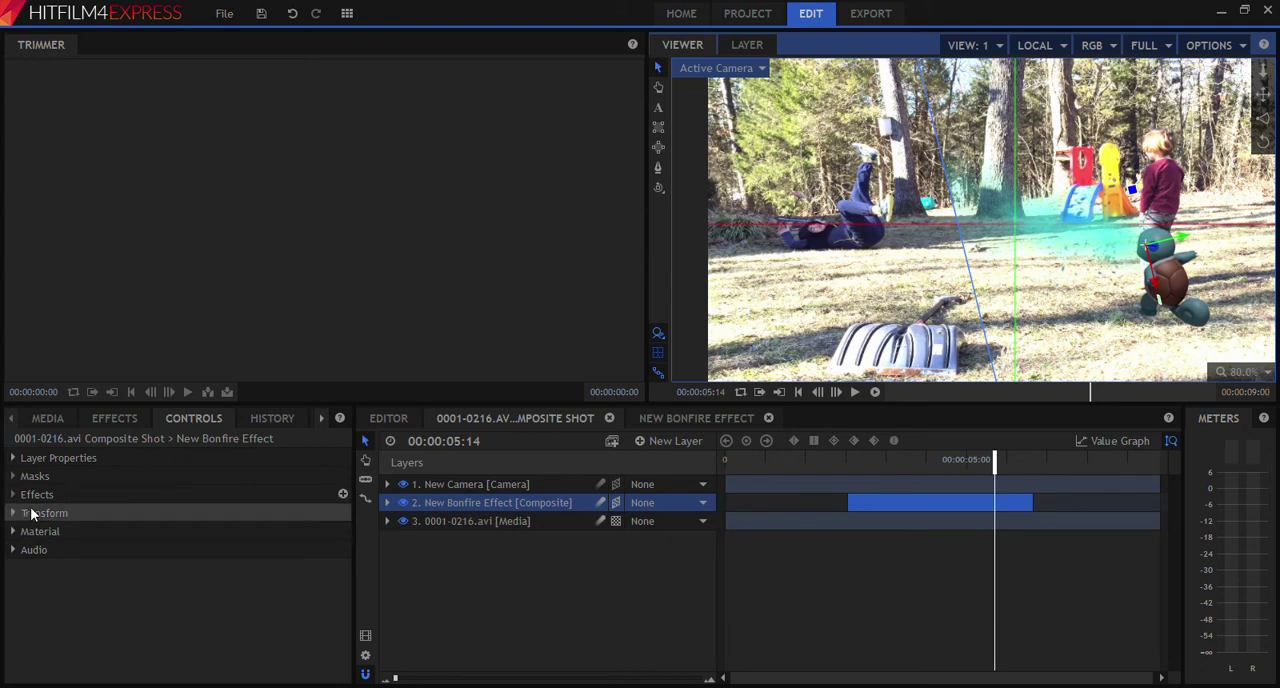
# In the Bonfire timeline's Smoke settings, trial larger smoke size and thickness values.
pyautogui.click(673, 418)
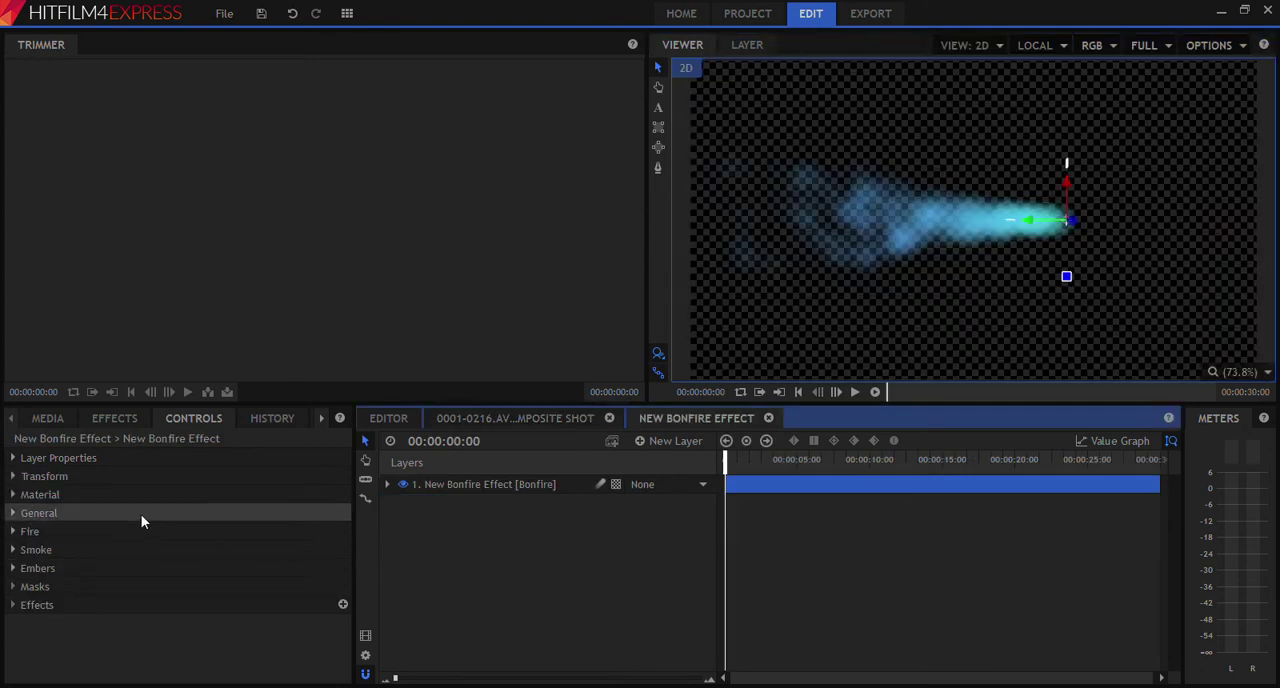
pyautogui.click(16, 550)
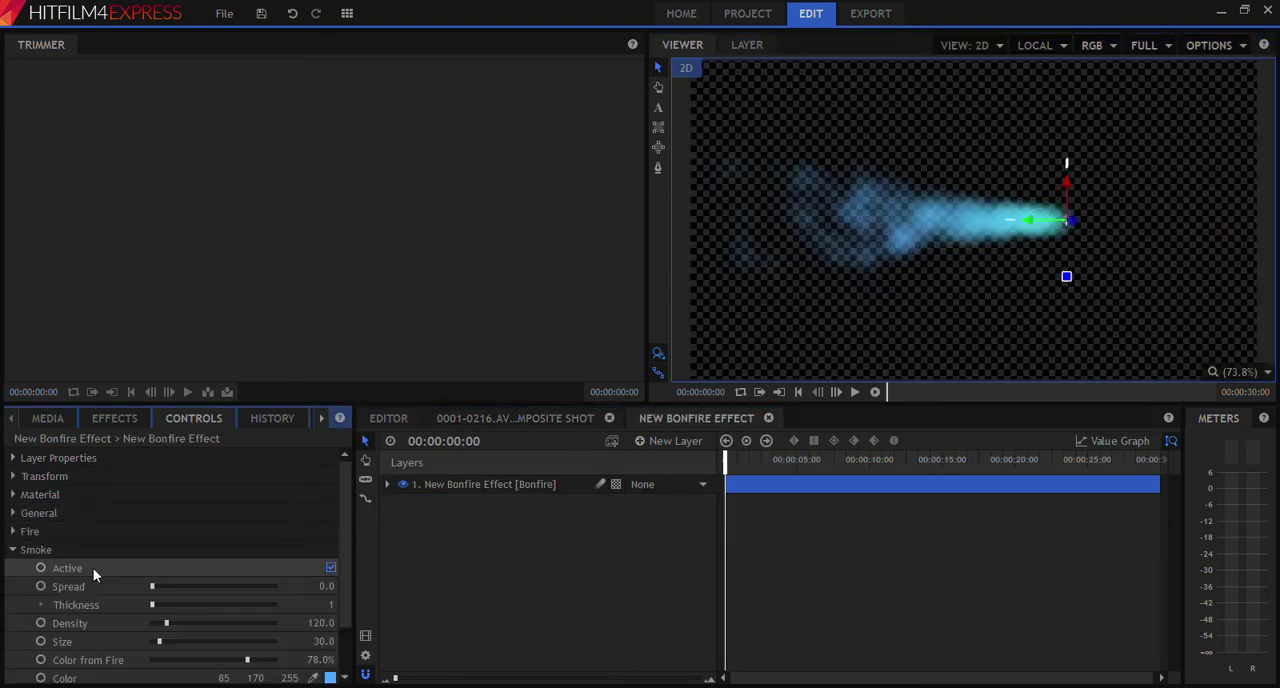
pyautogui.scroll(-1, 200, 603)
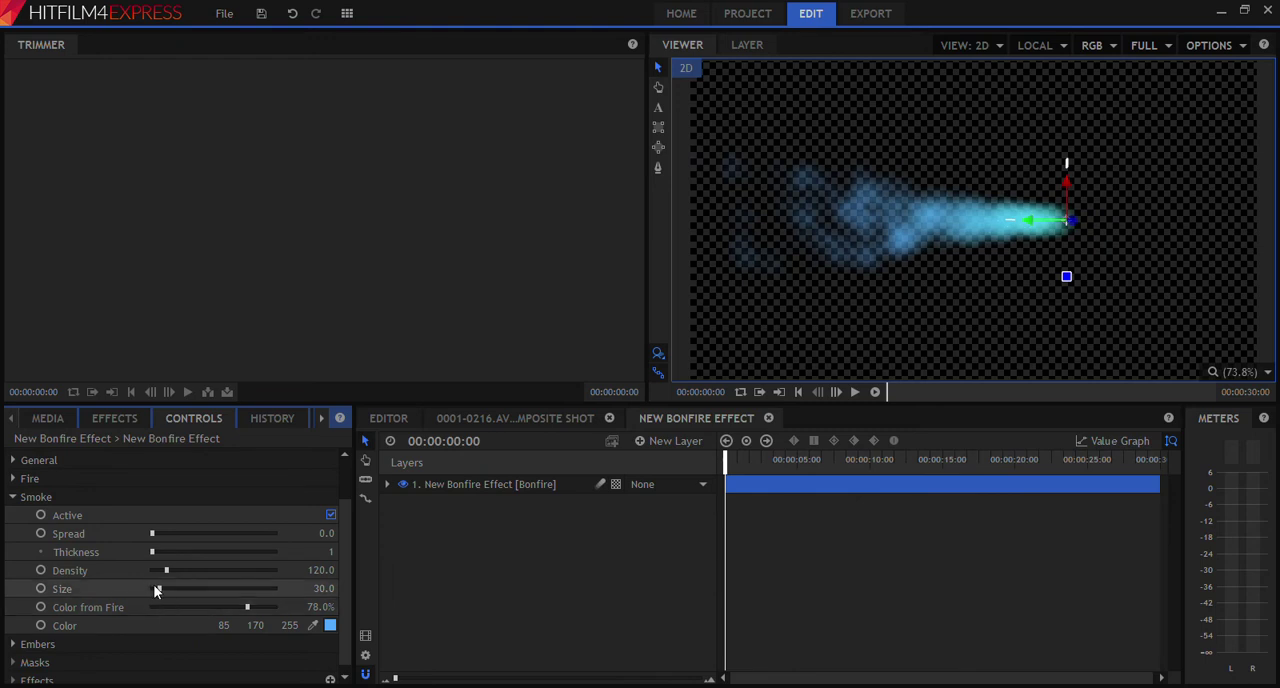
pyautogui.moveTo(156, 589)
pyautogui.mouseDown()
pyautogui.moveTo(182, 570)
pyautogui.moveTo(340, 570)
pyautogui.mouseUp()
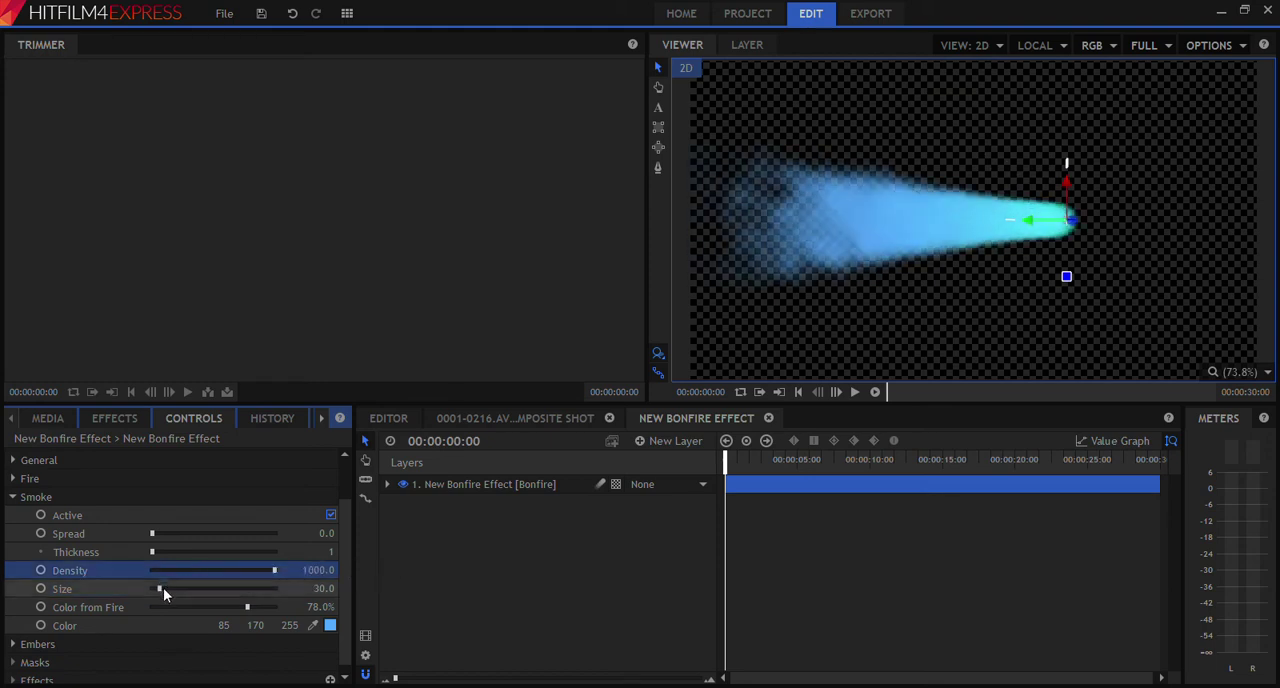
pyautogui.moveTo(161, 588); pyautogui.dragTo(375, 581)
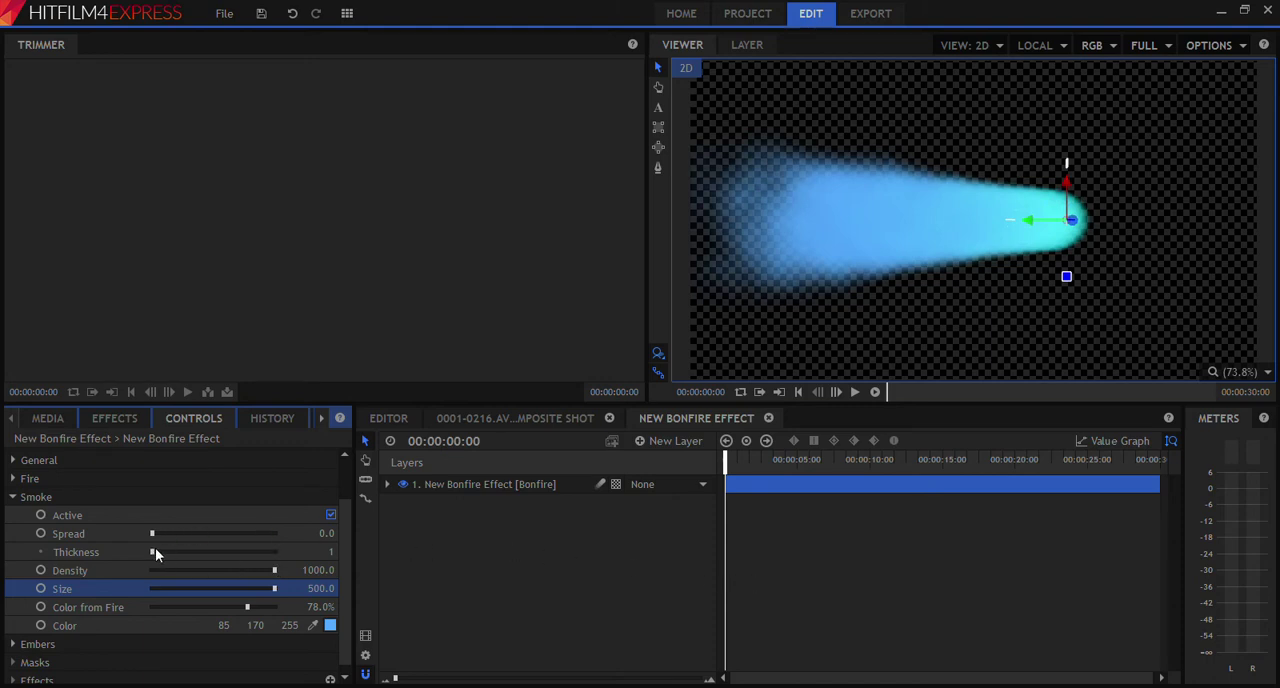
pyautogui.moveTo(152, 552); pyautogui.dragTo(300, 551)
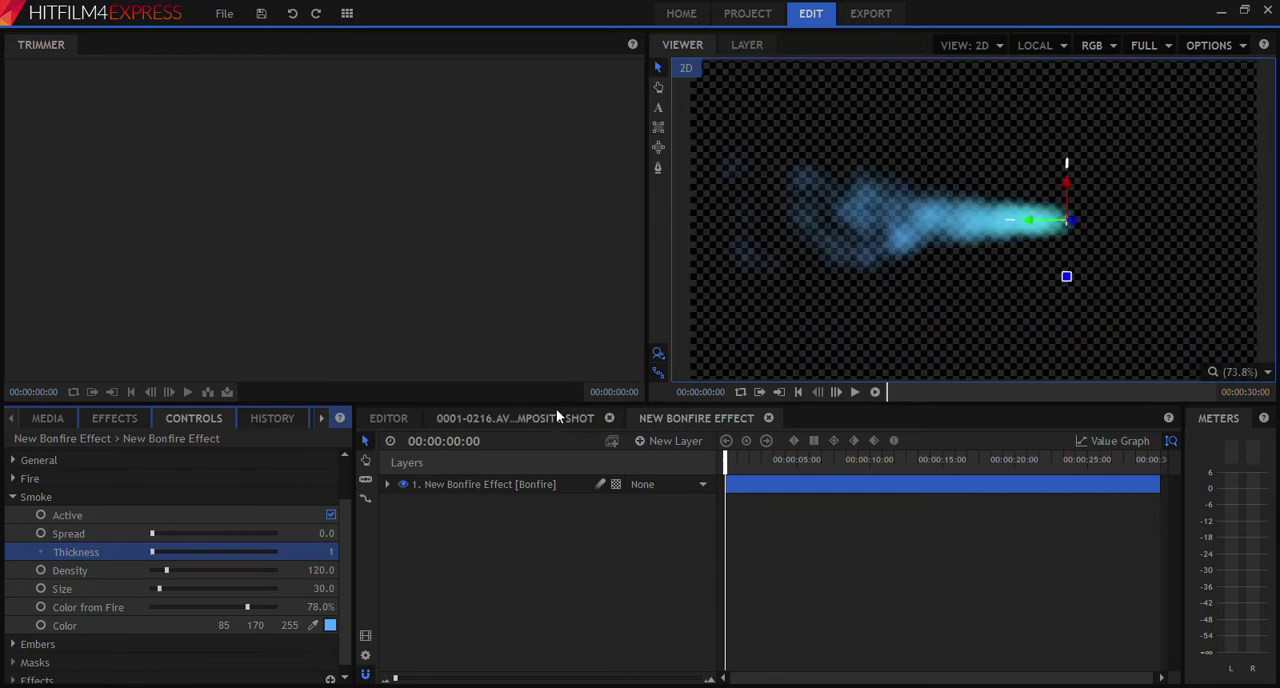
# Try a deep blue smoke colour, undo it, and set smoke size to 25.
pyautogui.click(559, 420)
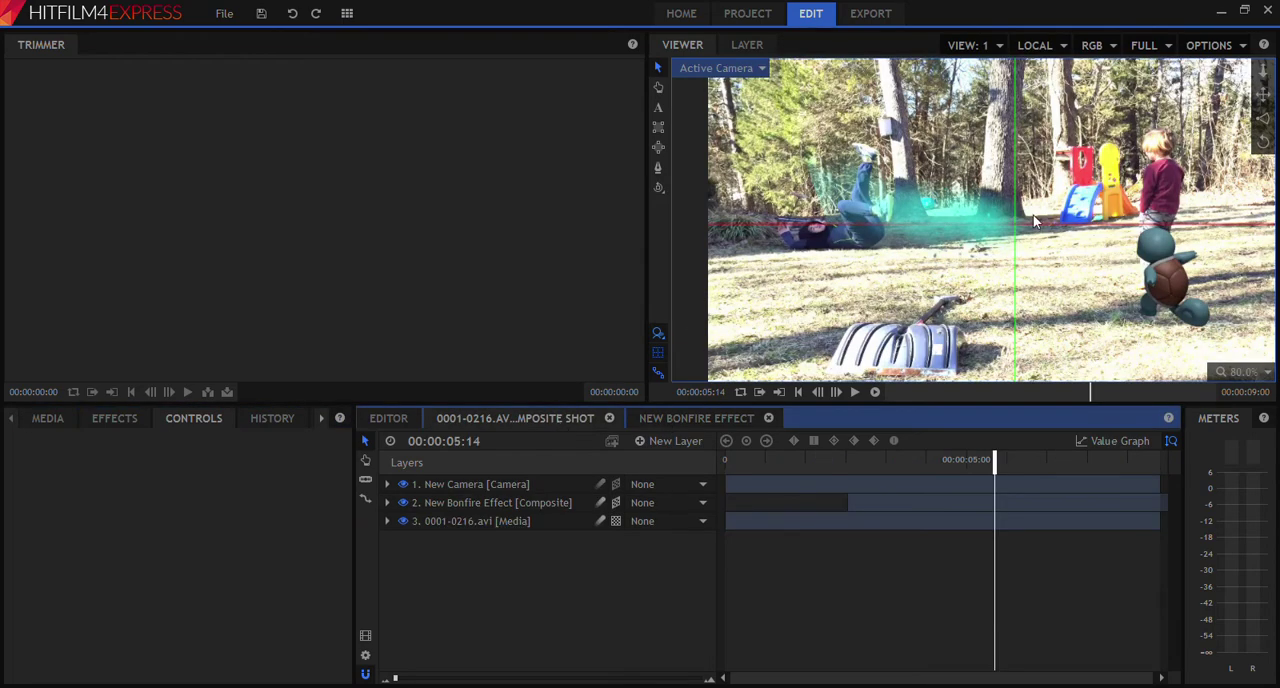
pyautogui.click(696, 418)
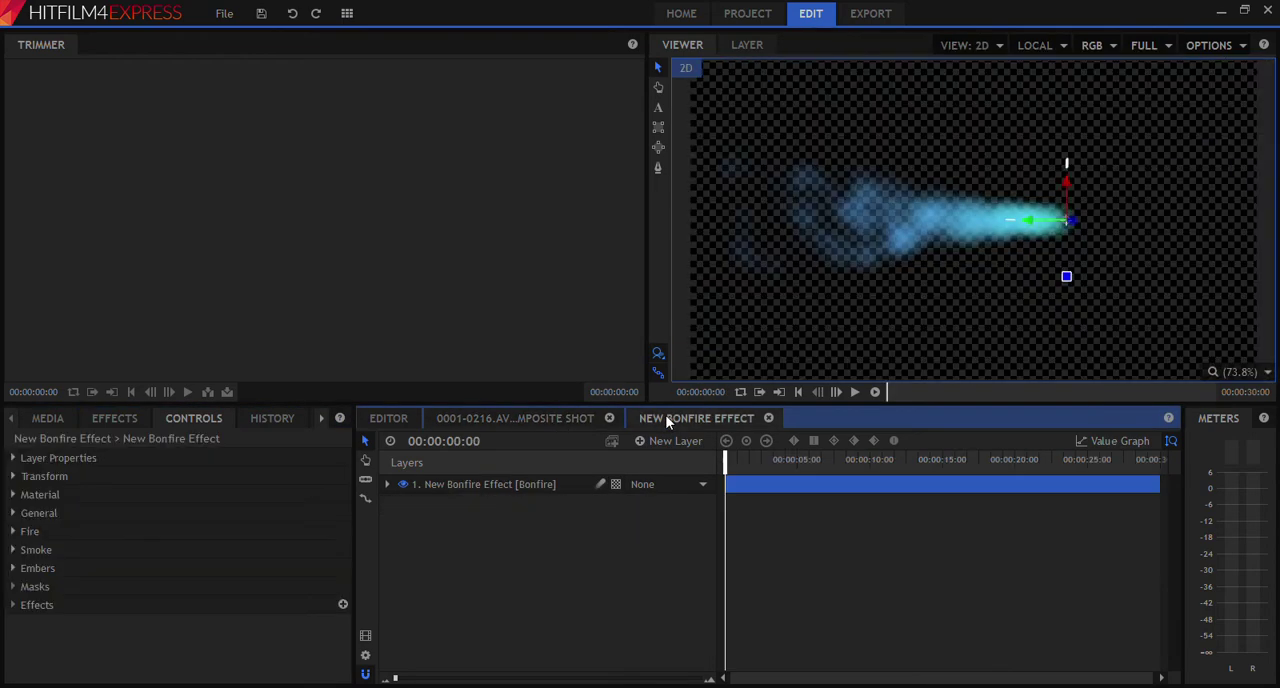
pyautogui.click(36, 549)
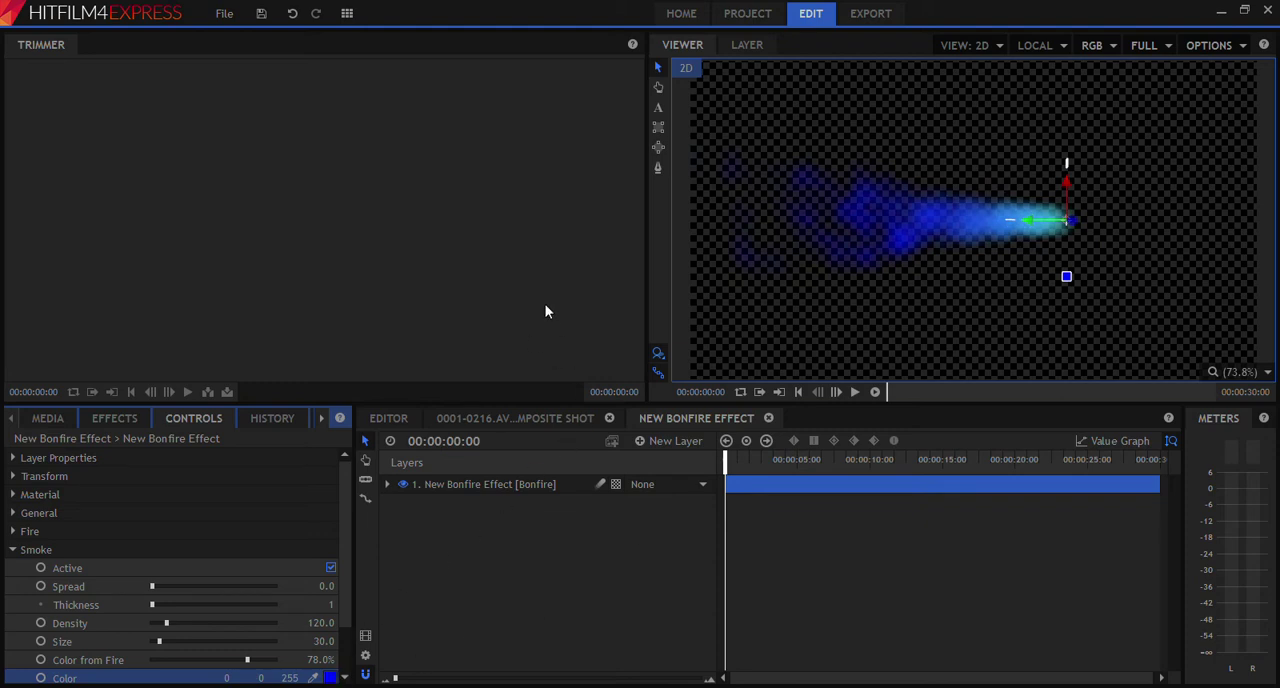
pyautogui.hotkey('ctrl', 'z')
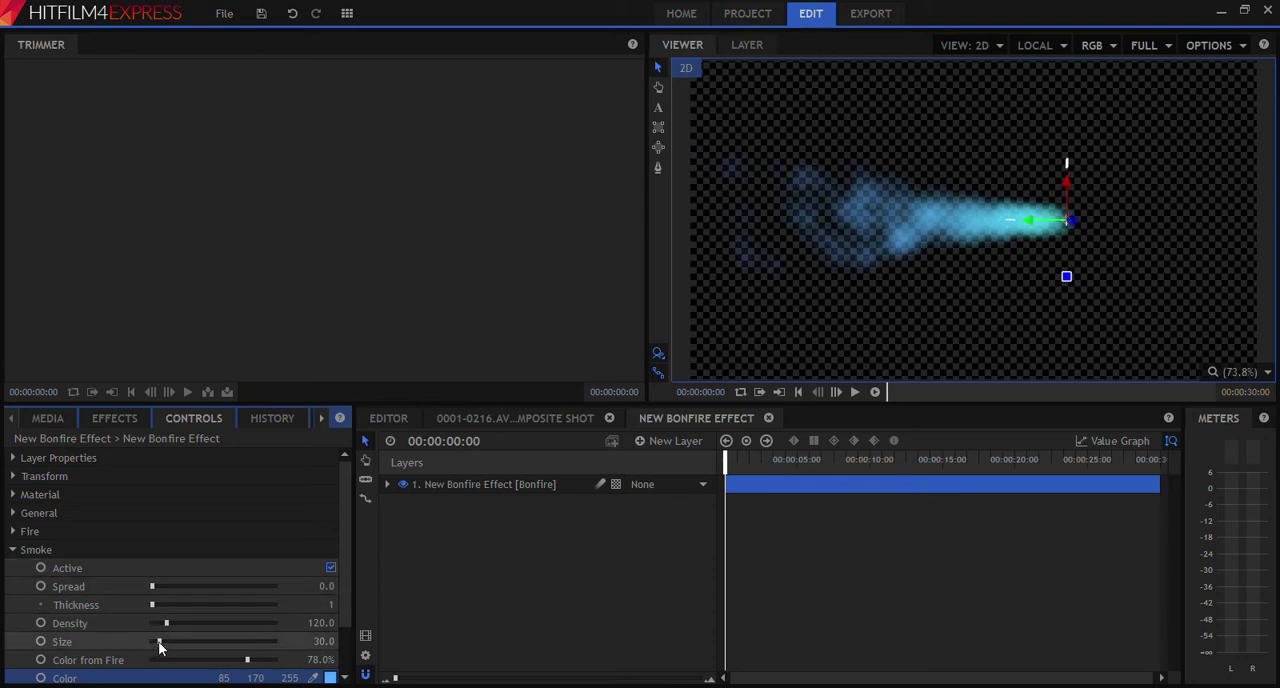
pyautogui.moveTo(161, 641); pyautogui.dragTo(158, 642)
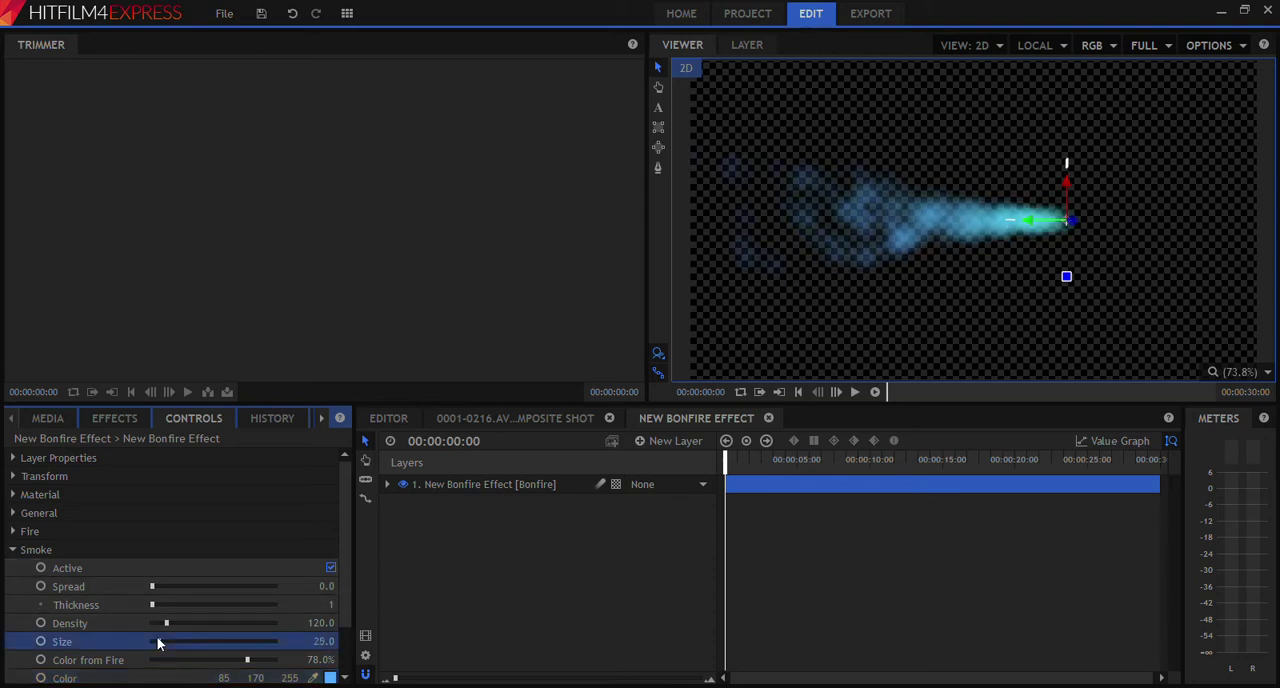
pyautogui.click(13, 549)
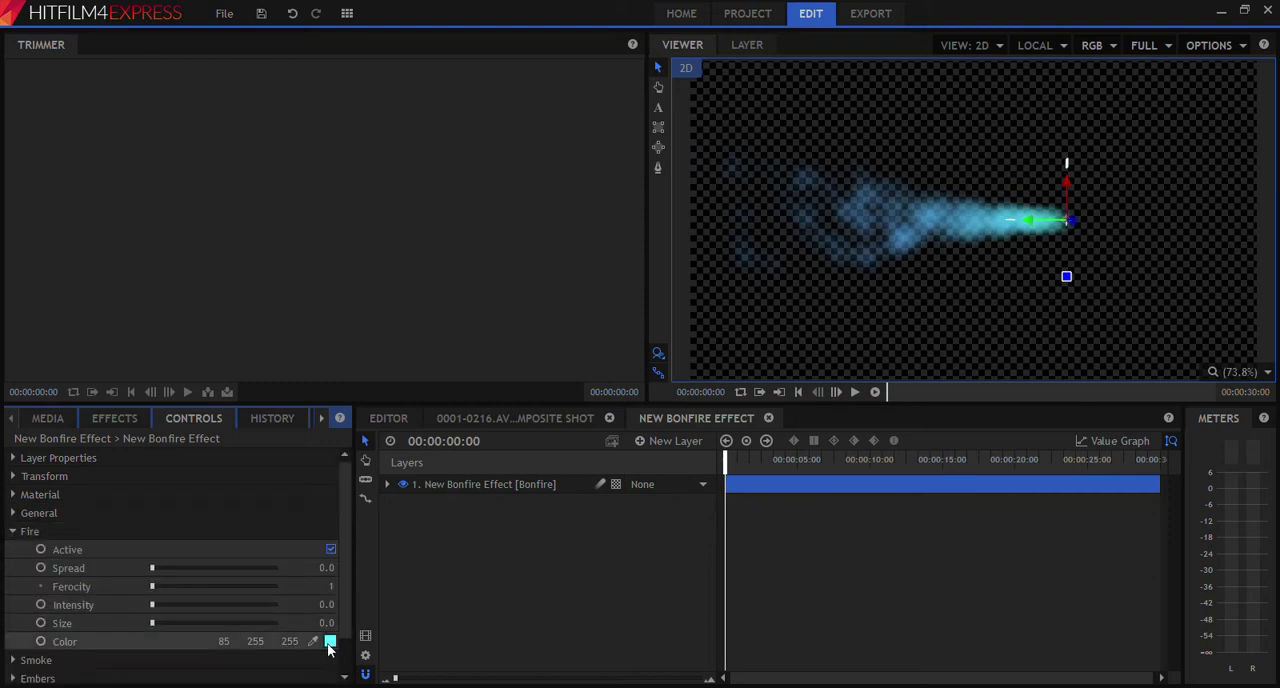
pyautogui.click(584, 417)
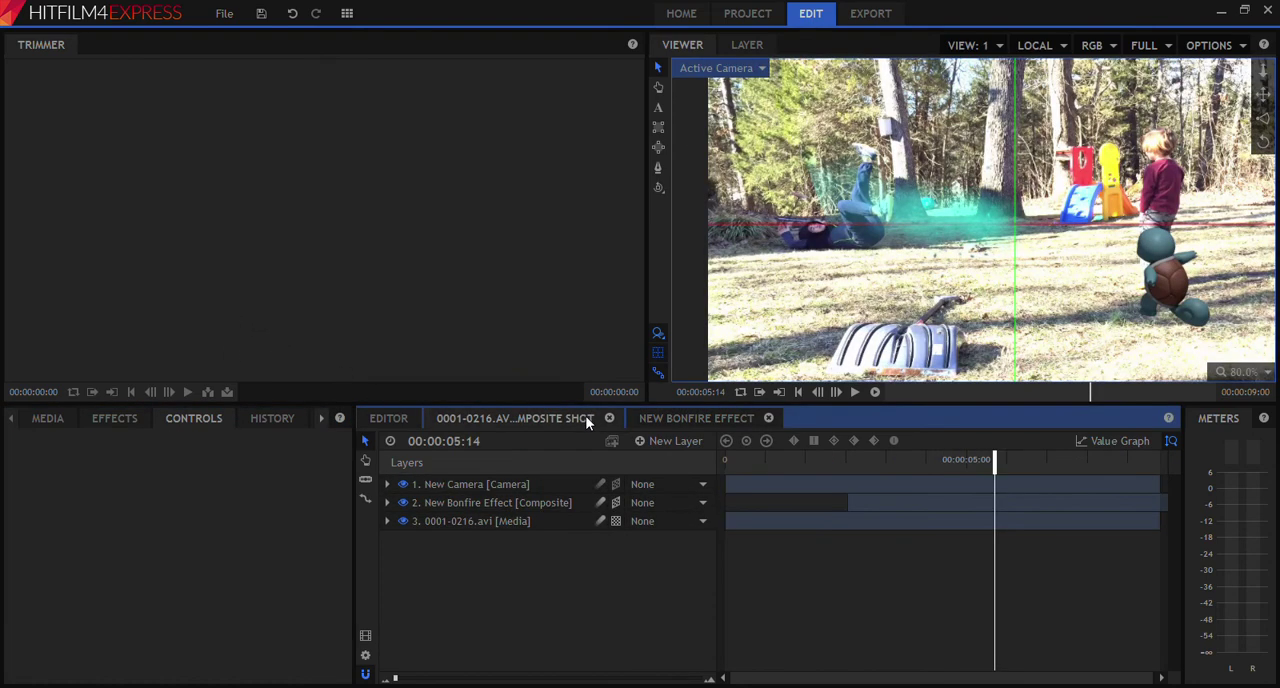
# Delete the Bonfire layer from the main composite shot.
pyautogui.click(504, 503)
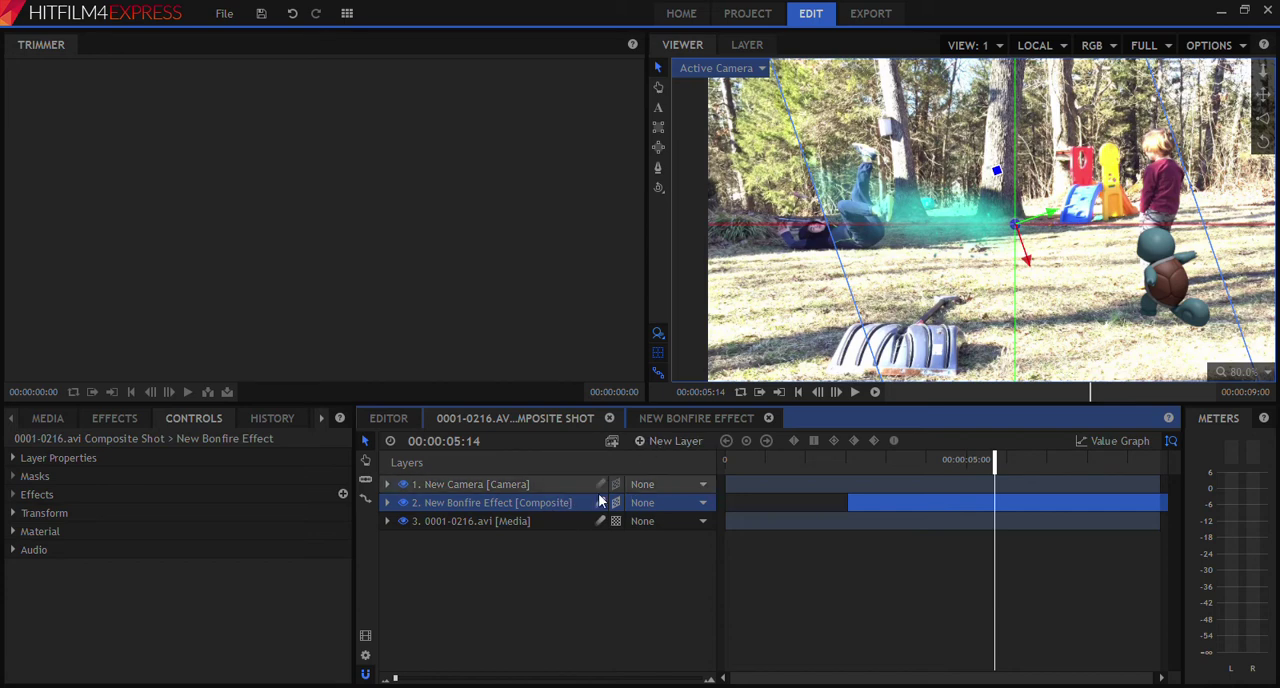
pyautogui.press('Delete')
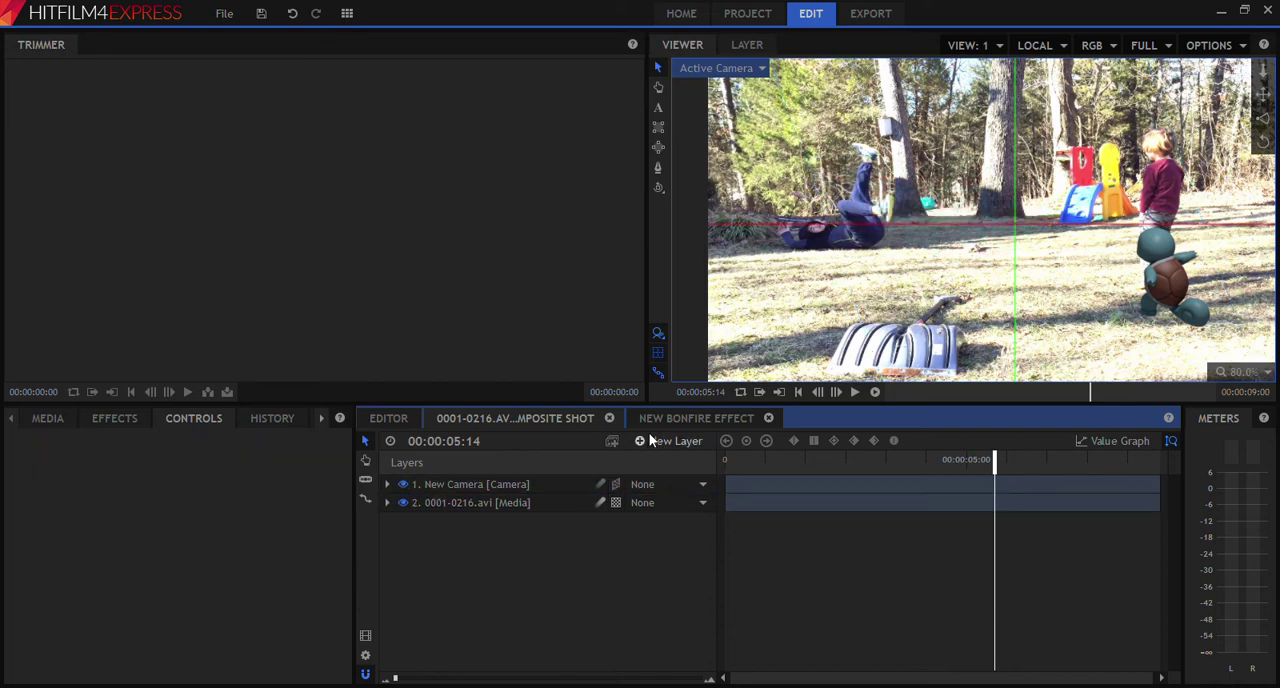
pyautogui.click(704, 418)
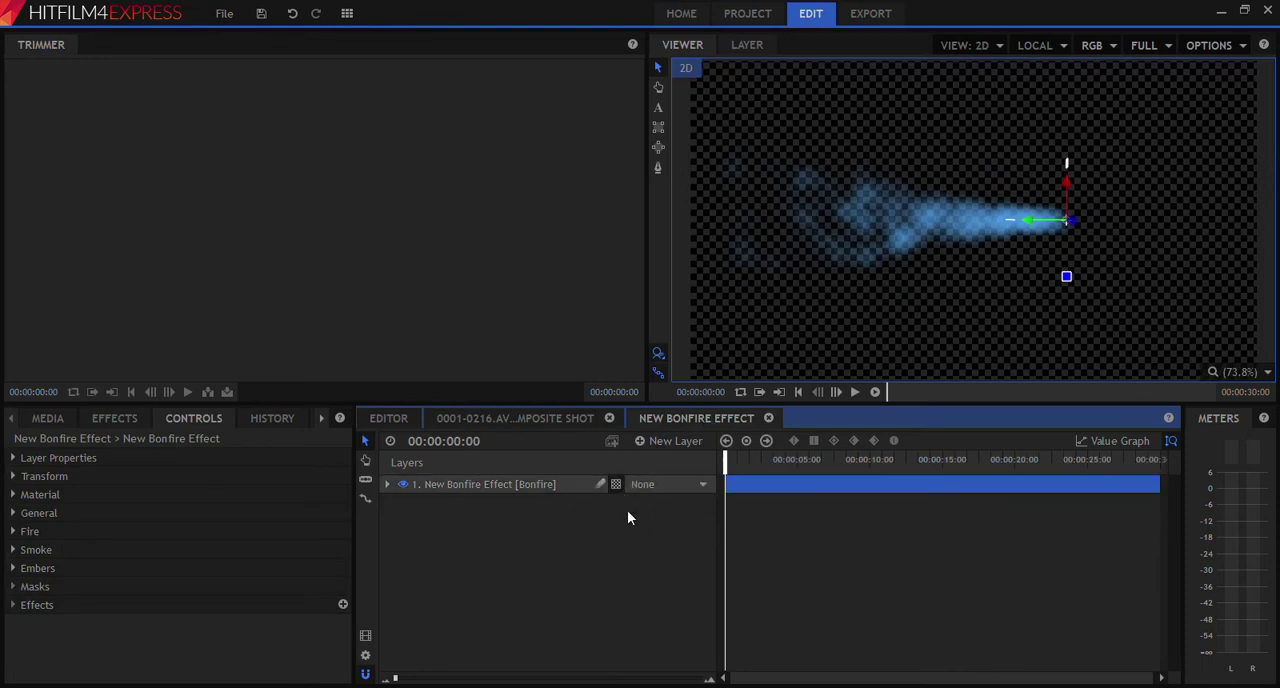
# Add a new camera to the Bonfire composite and parent the effect to it.
pyautogui.hotkey('ctrl', 'alt', 'c')
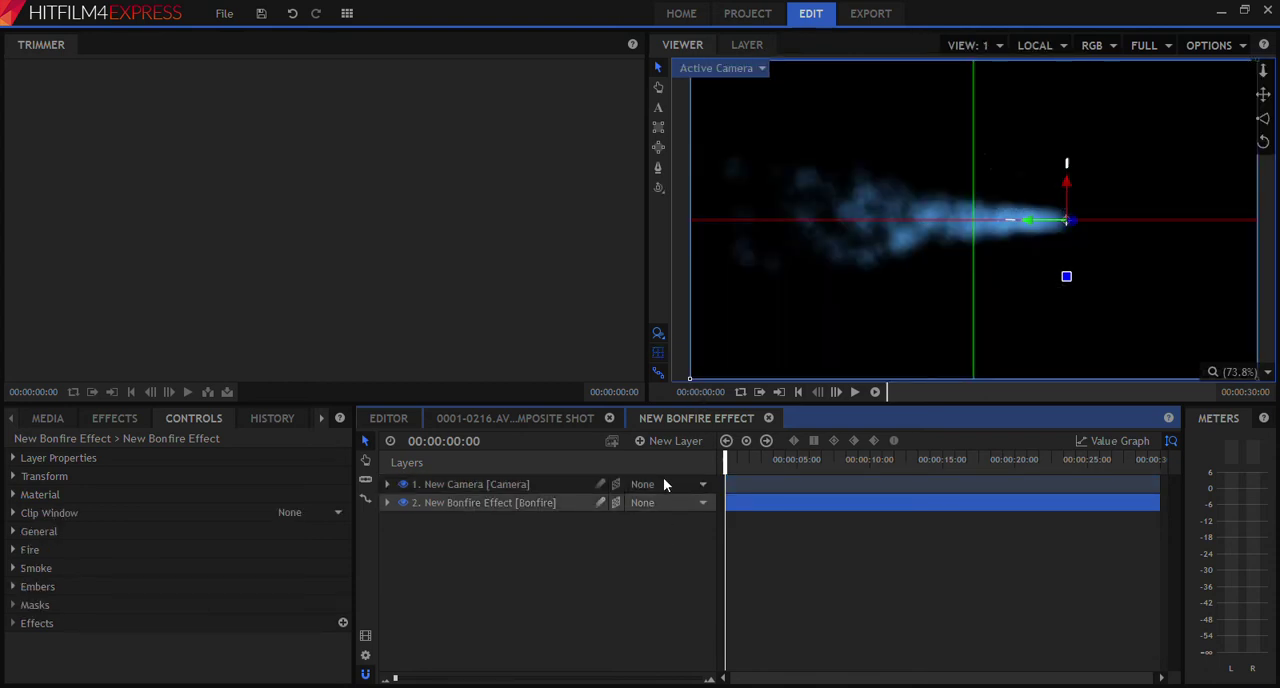
pyautogui.click(702, 502)
pyautogui.click(668, 485)
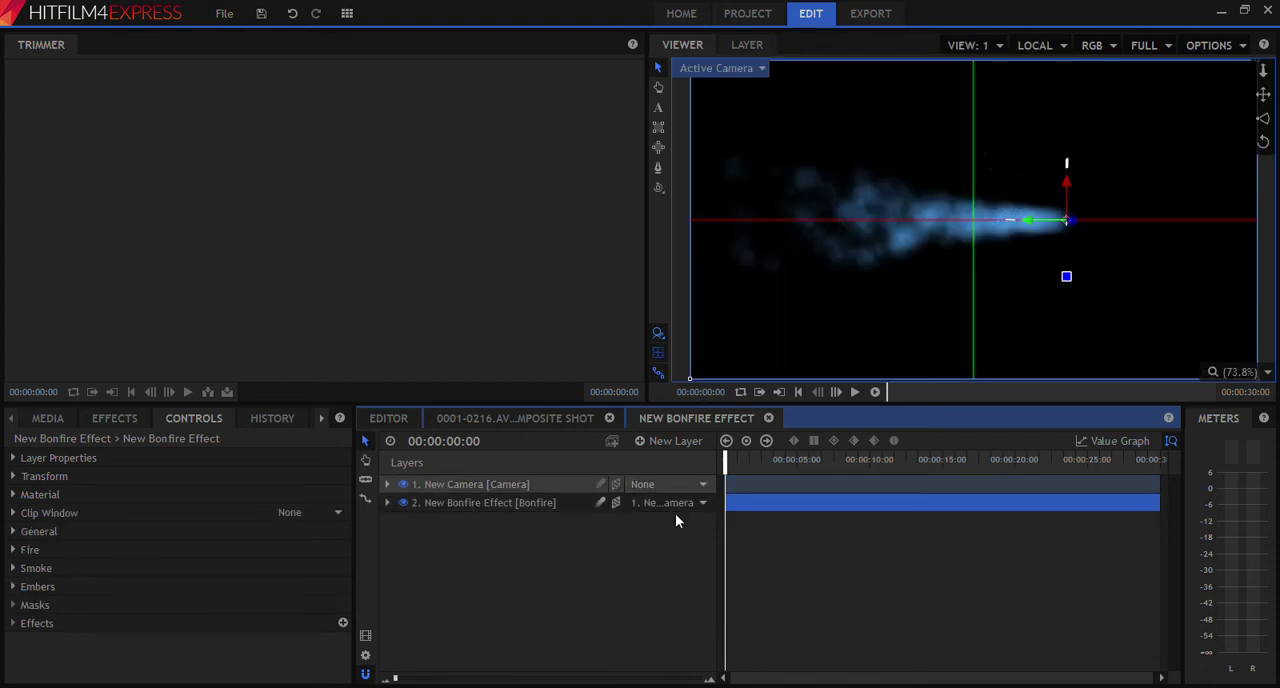
# Close the main composite shot and add 0001-0216.avi as a background layer.
pyautogui.click(503, 418)
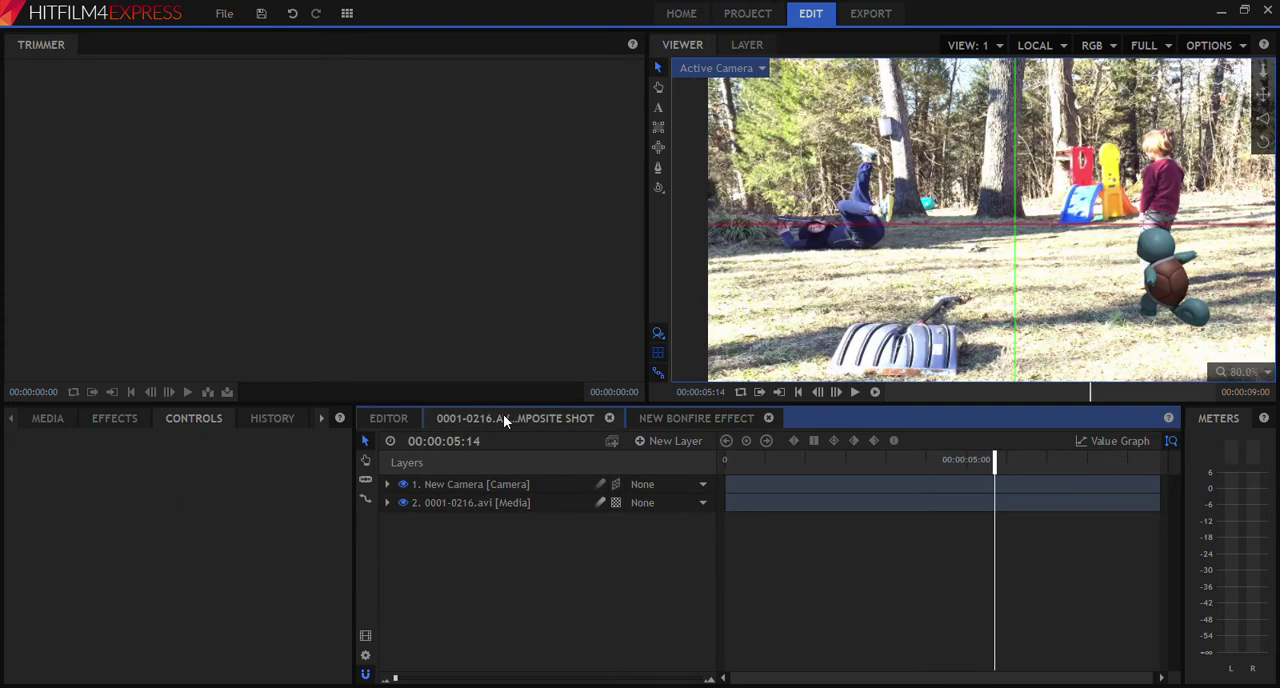
pyautogui.click(680, 418)
pyautogui.click(610, 419)
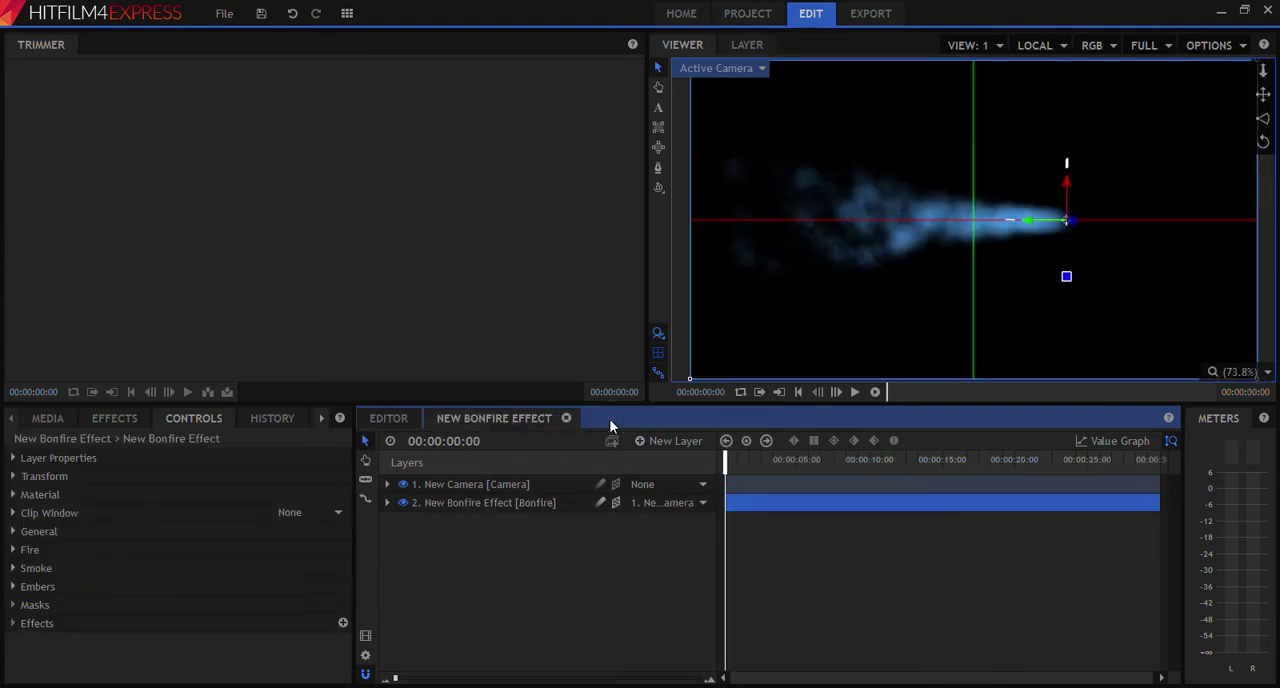
pyautogui.click(48, 418)
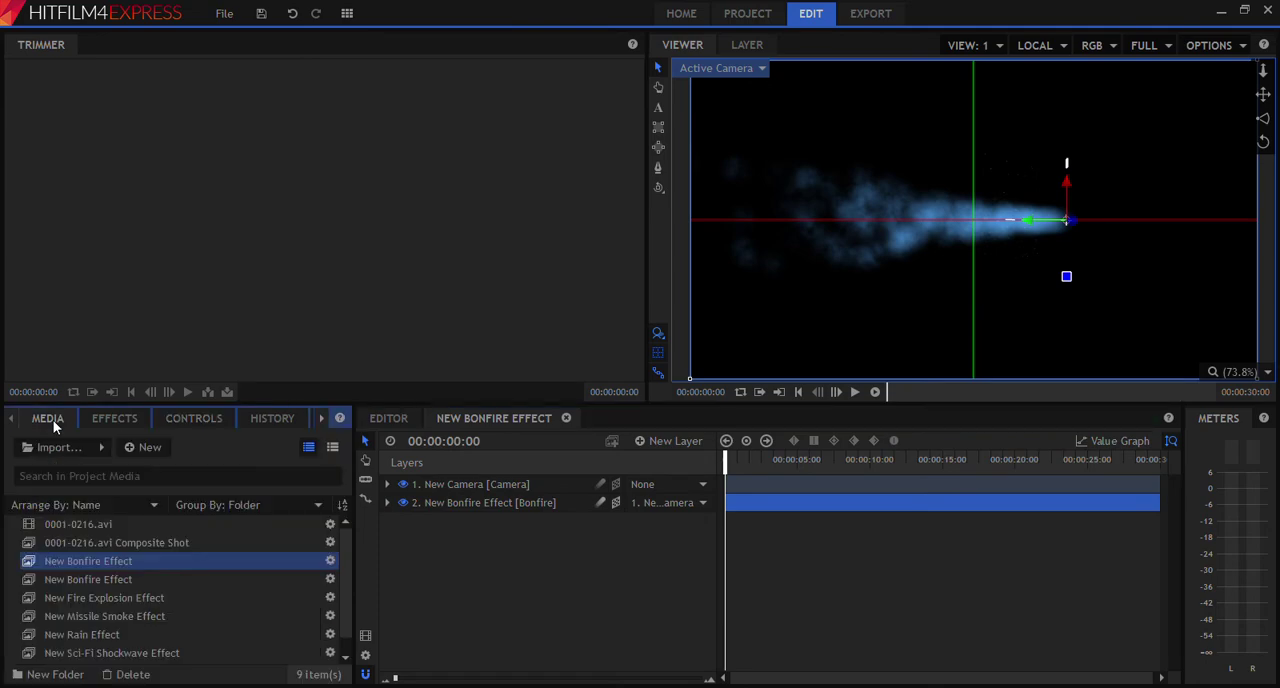
pyautogui.click(91, 524)
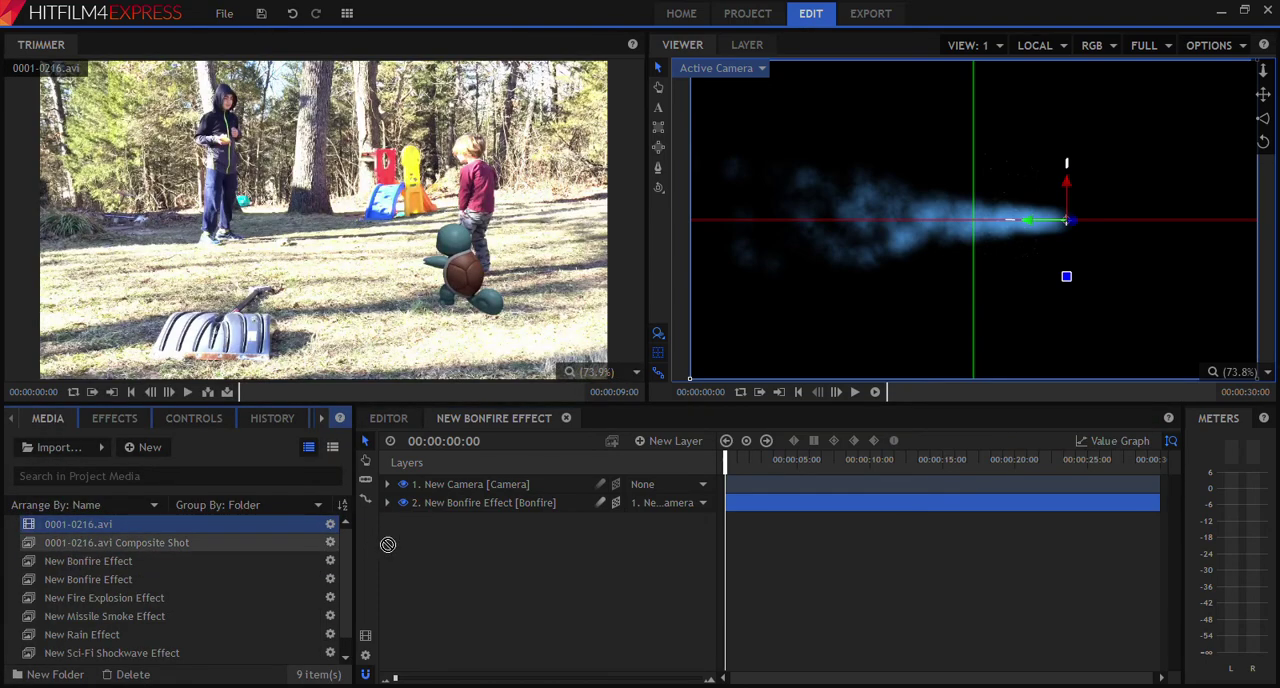
pyautogui.moveTo(93, 527); pyautogui.dragTo(426, 527)
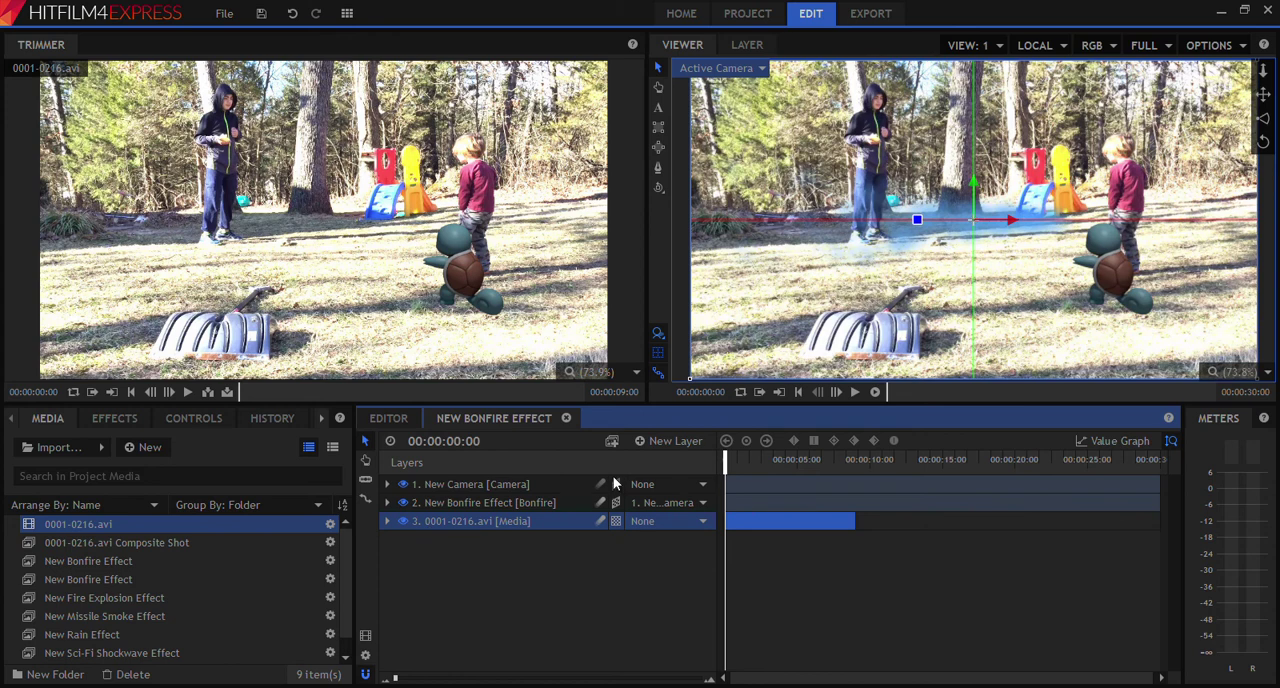
# Drag the Bonfire layer's emitter onto the turtle in the Viewer.
pyautogui.click(490, 502)
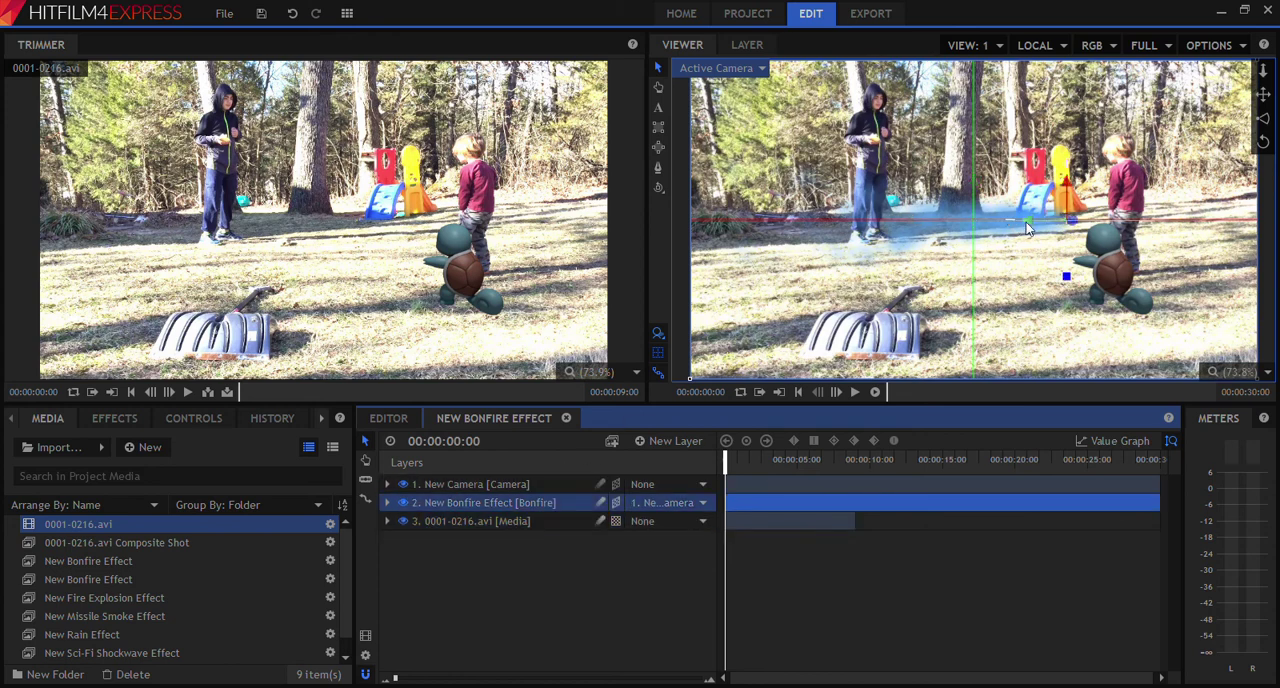
pyautogui.moveTo(1030, 218); pyautogui.dragTo(1082, 218)
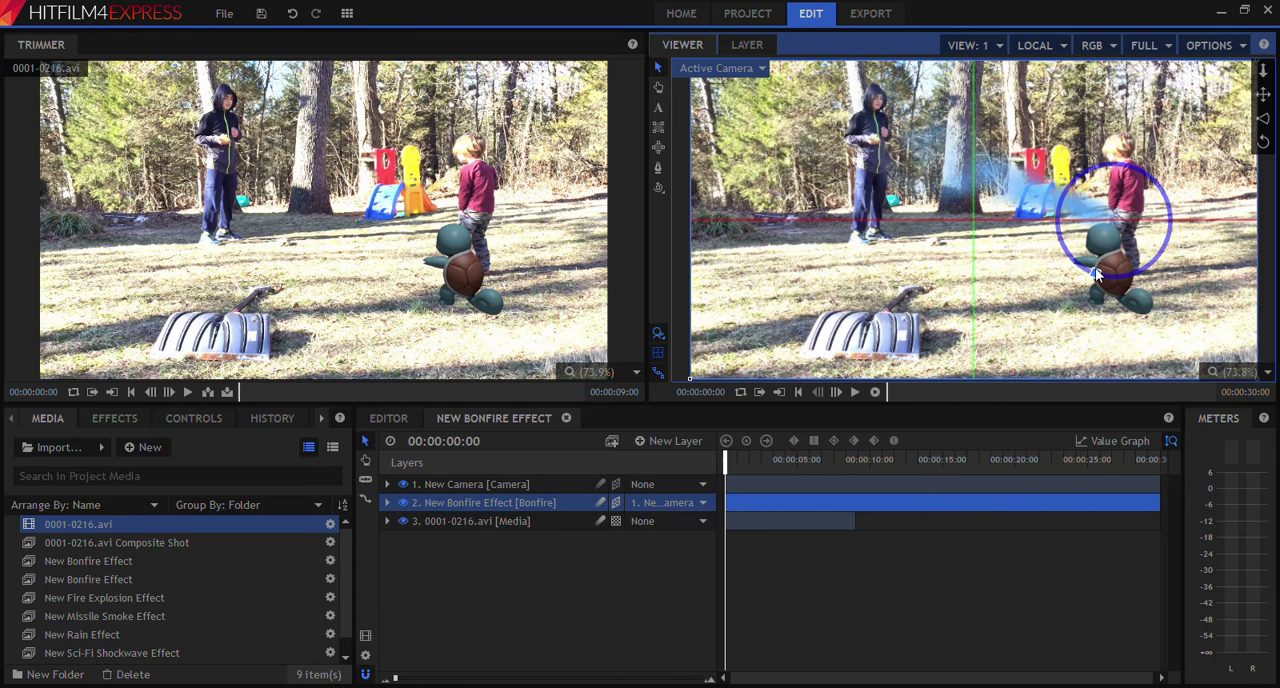
pyautogui.click(1120, 205)
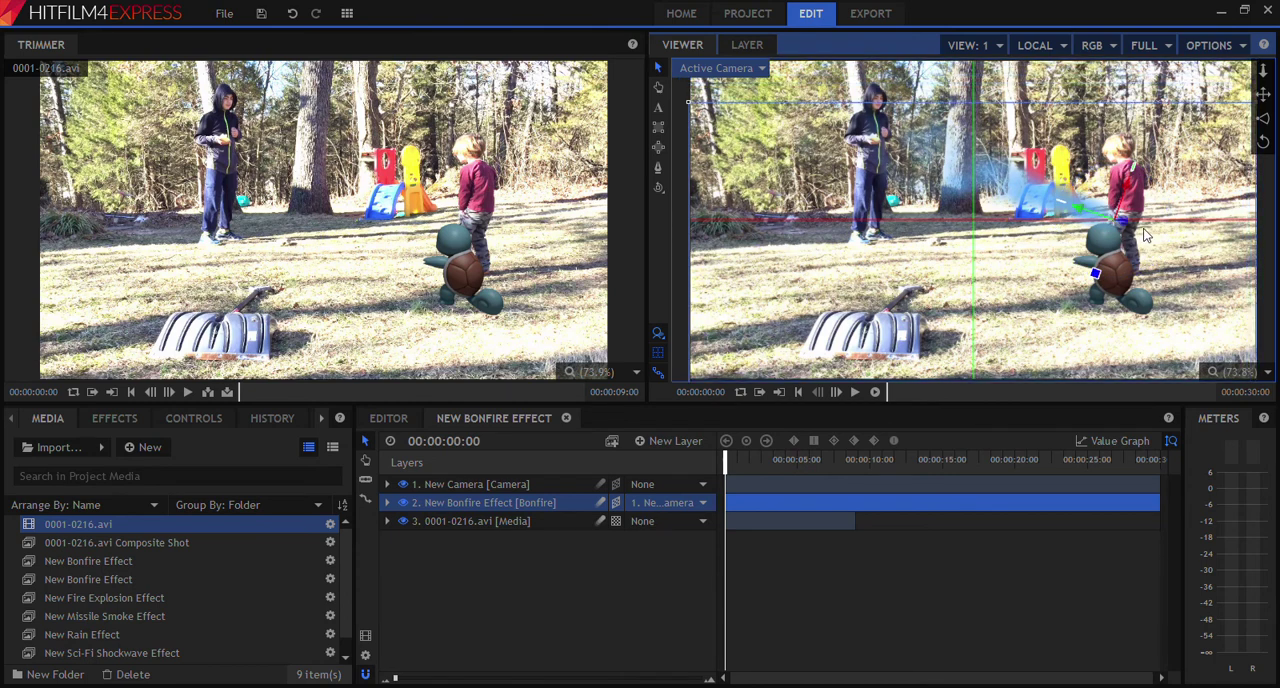
pyautogui.click(1122, 212)
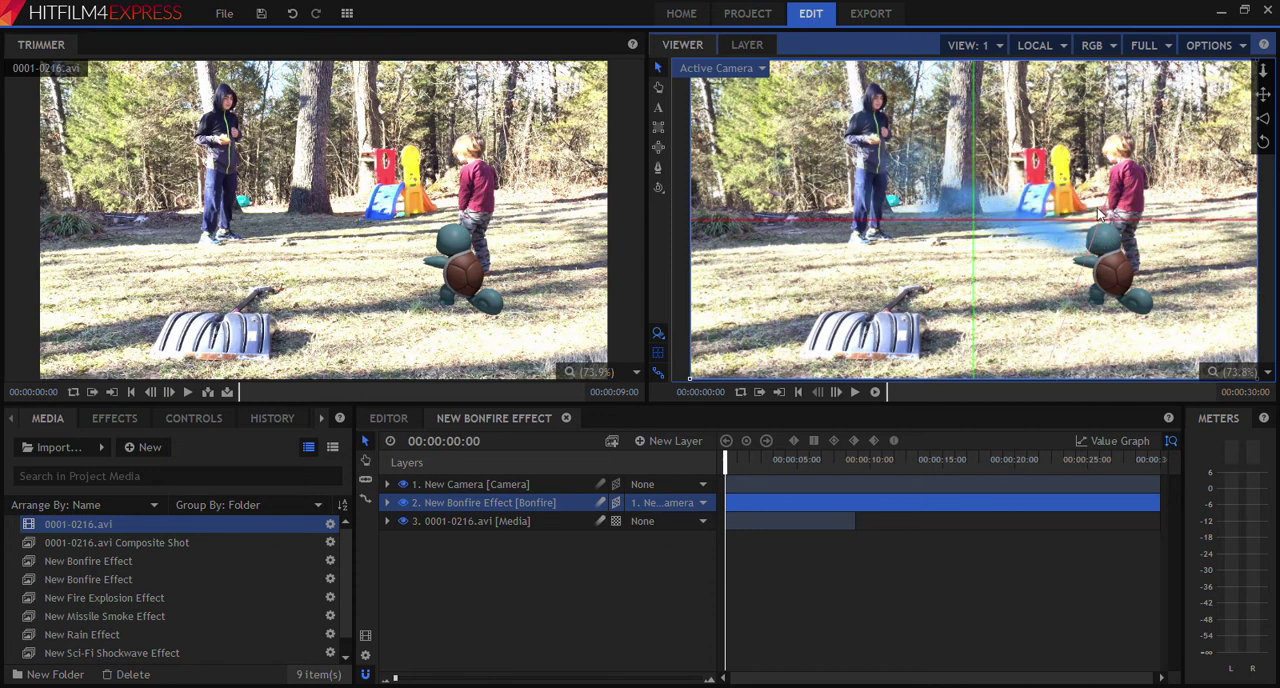
pyautogui.click(1098, 212)
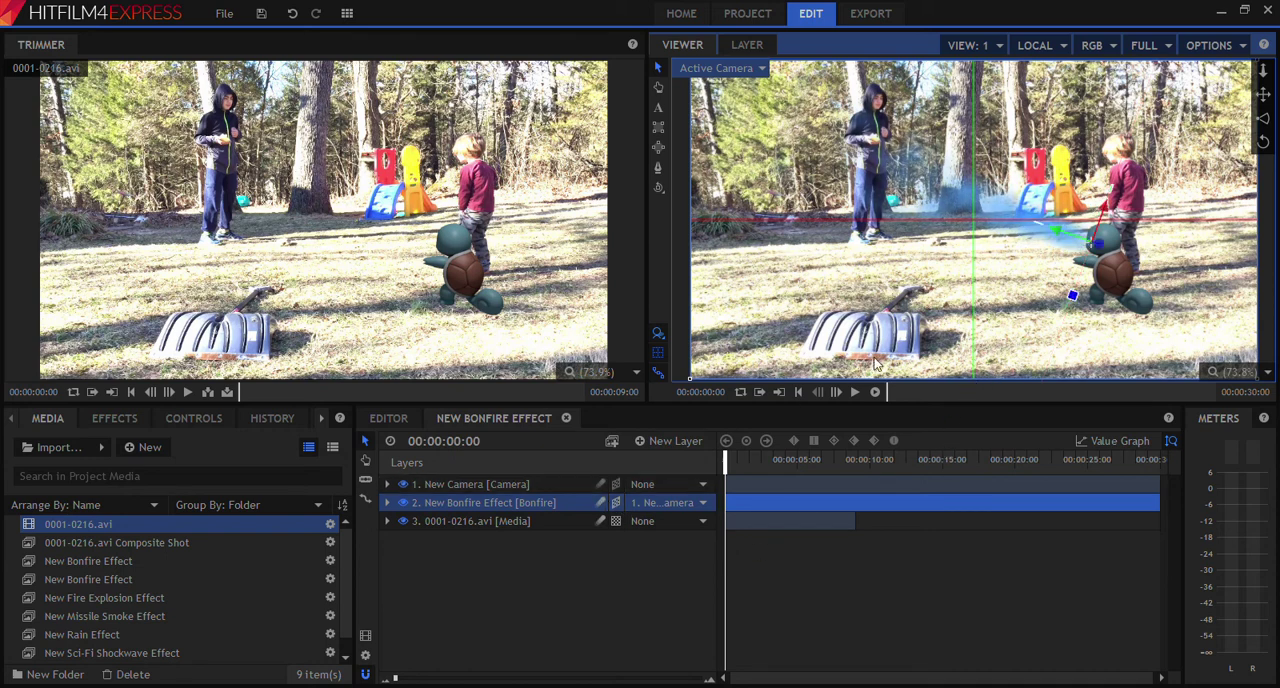
pyautogui.click(1071, 296)
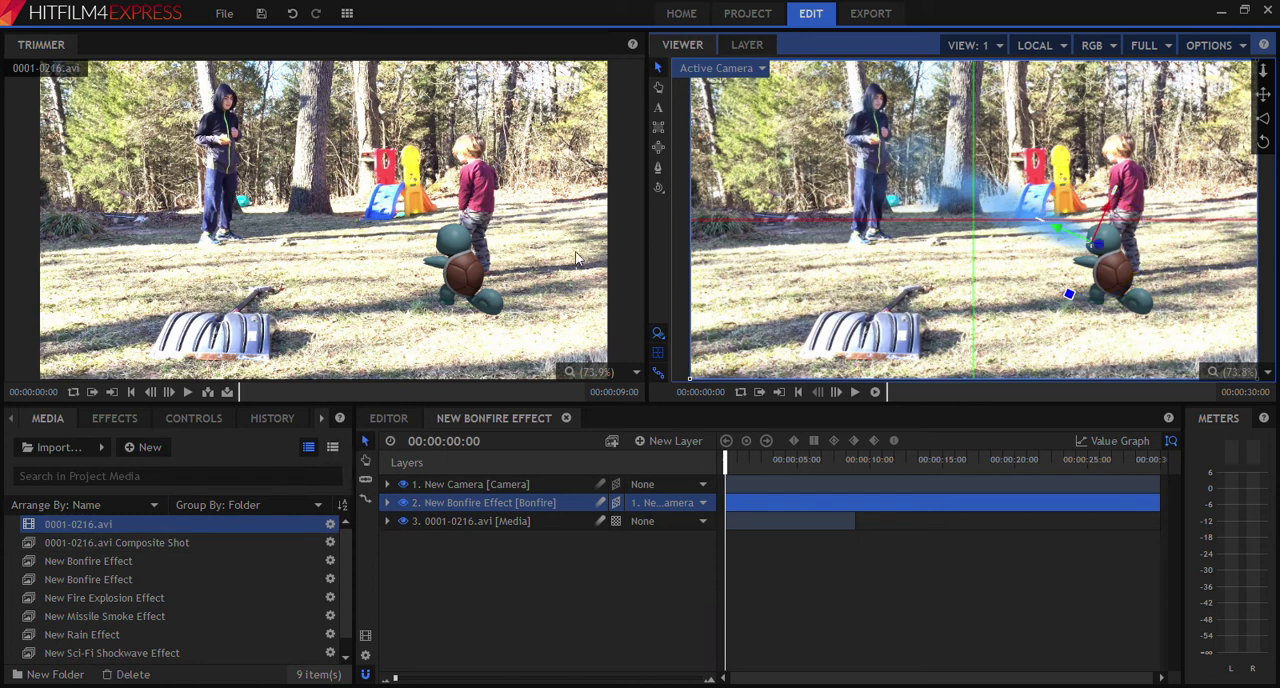
pyautogui.click(114, 418)
pyautogui.scroll(-3, 141, 602)
pyautogui.scroll(-3, 141, 602)
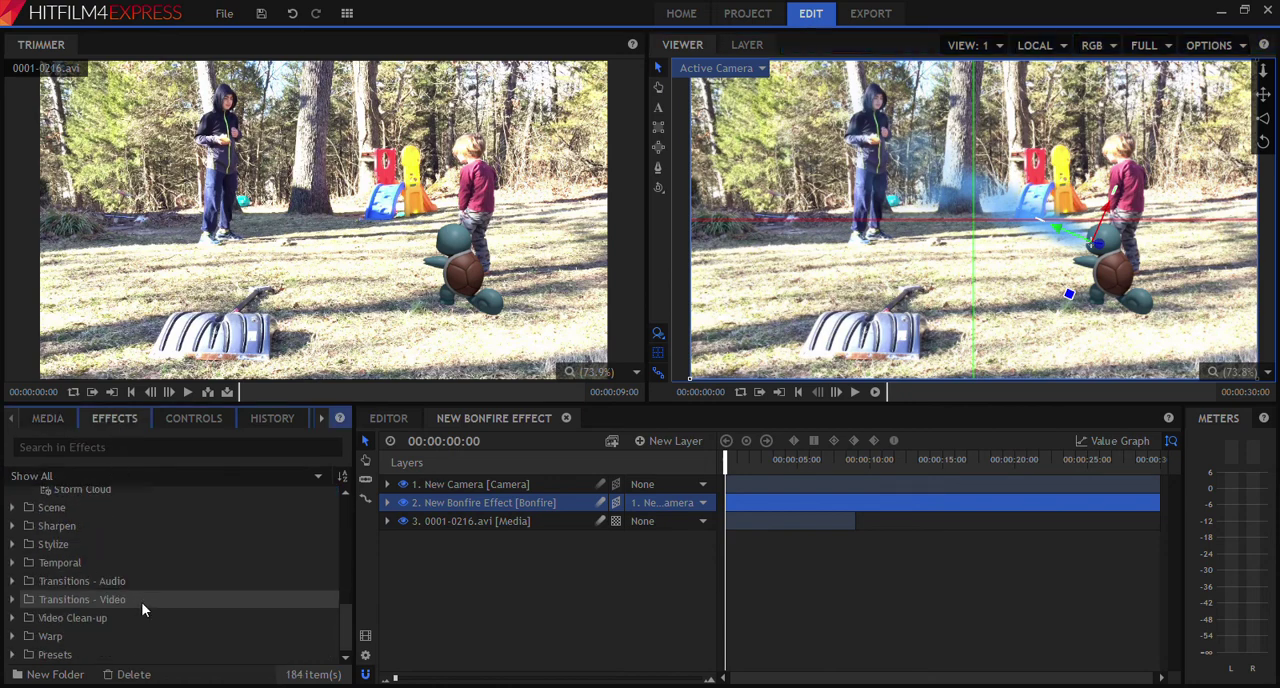
# Drag the Bezier Warp effect from the Warp folder into the composite, then deselect Bonfire.
pyautogui.click(13, 636)
pyautogui.scroll(-3, 110, 600)
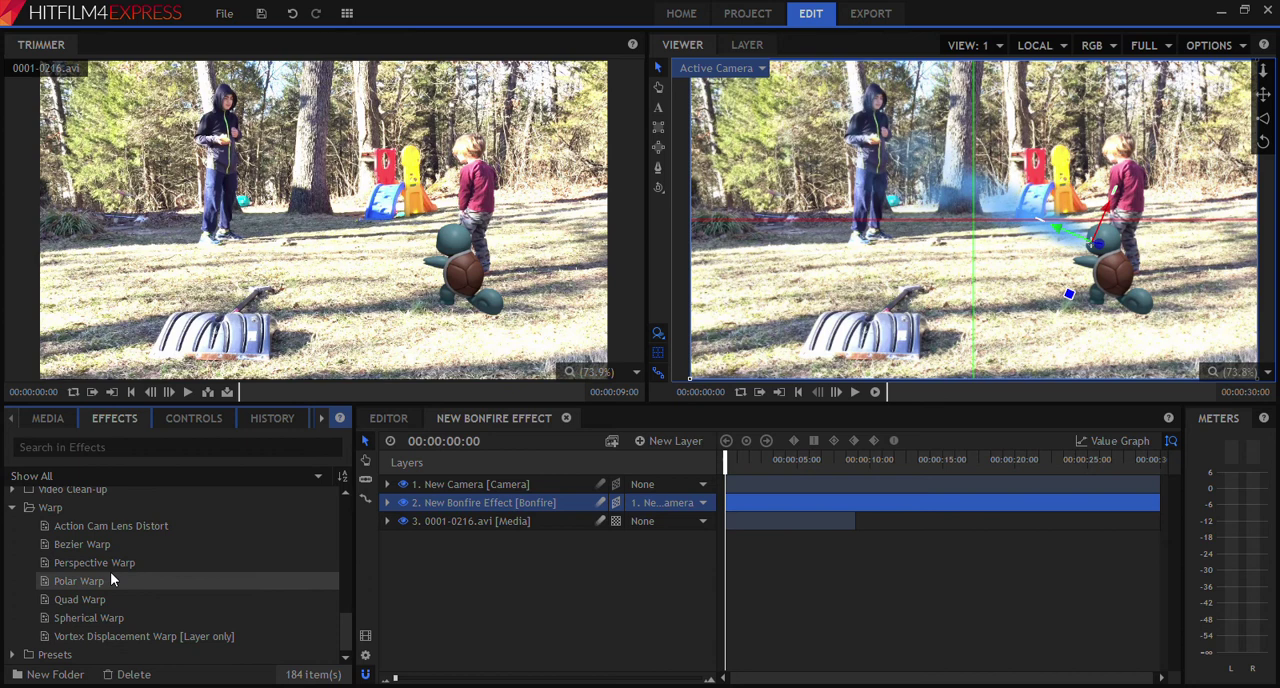
pyautogui.moveTo(81, 544)
pyautogui.mouseDown()
pyautogui.moveTo(733, 537)
pyautogui.moveTo(767, 499)
pyautogui.mouseUp()
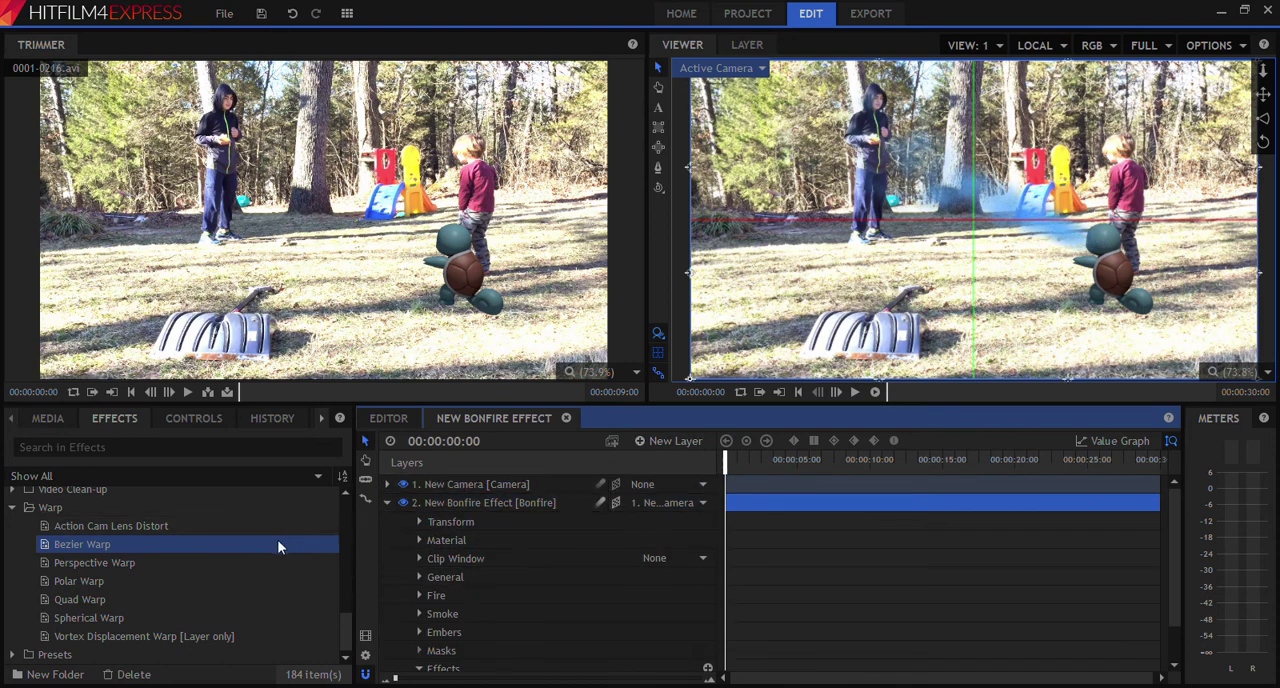
pyautogui.click(537, 505)
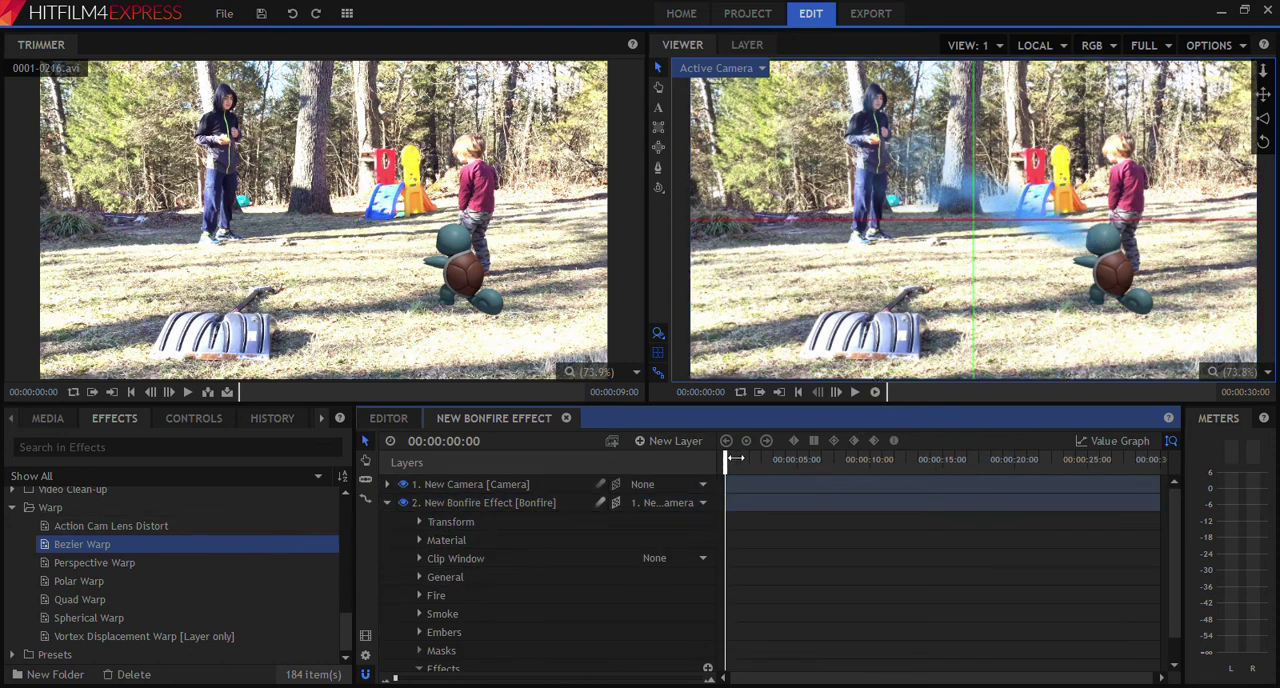
# Scrub through the shot, switching between the Editor sequence and the Bonfire composite.
pyautogui.moveTo(735, 459)
pyautogui.mouseDown()
pyautogui.moveTo(898, 462)
pyautogui.moveTo(803, 462)
pyautogui.mouseUp()
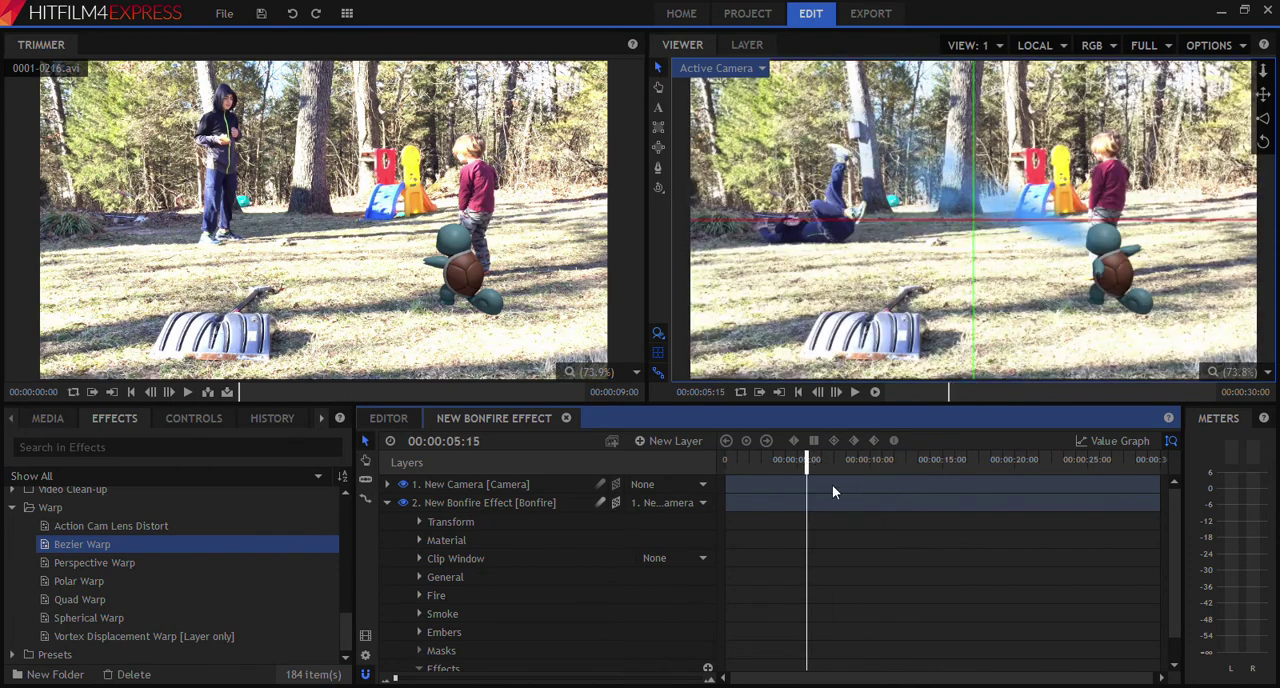
pyautogui.click(390, 418)
pyautogui.click(494, 418)
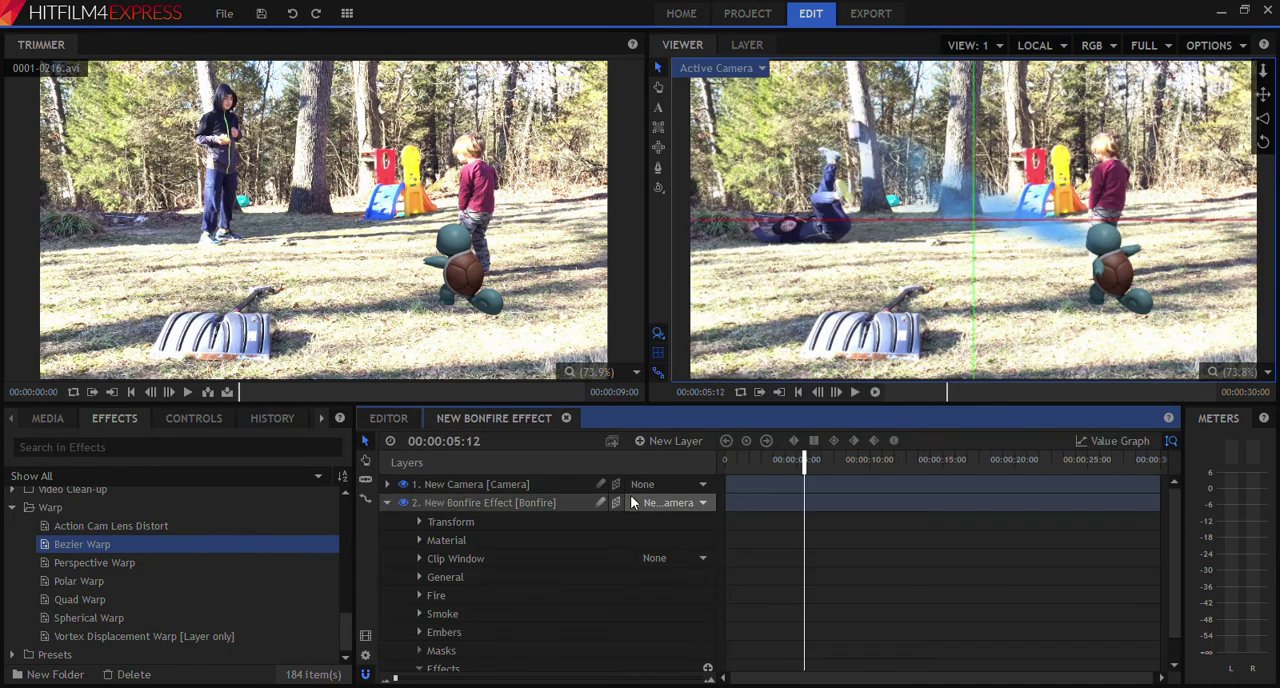
pyautogui.moveTo(810, 462); pyautogui.dragTo(740, 470)
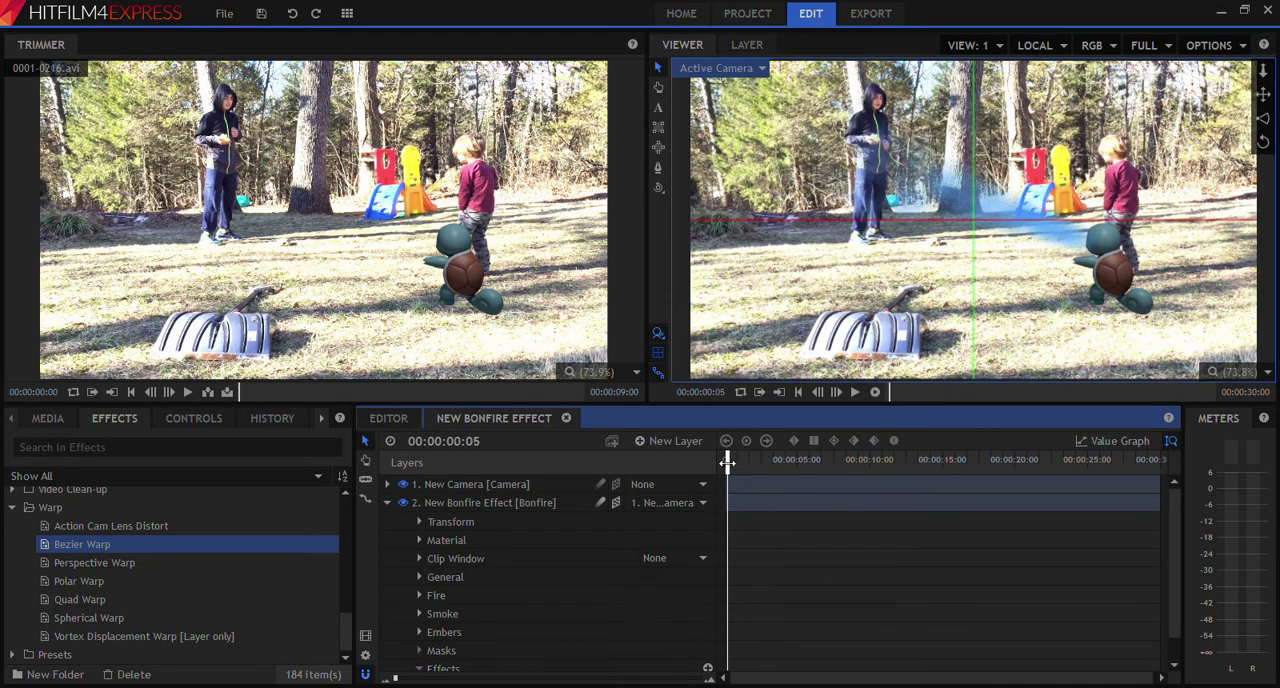
pyautogui.moveTo(750, 472); pyautogui.dragTo(828, 472)
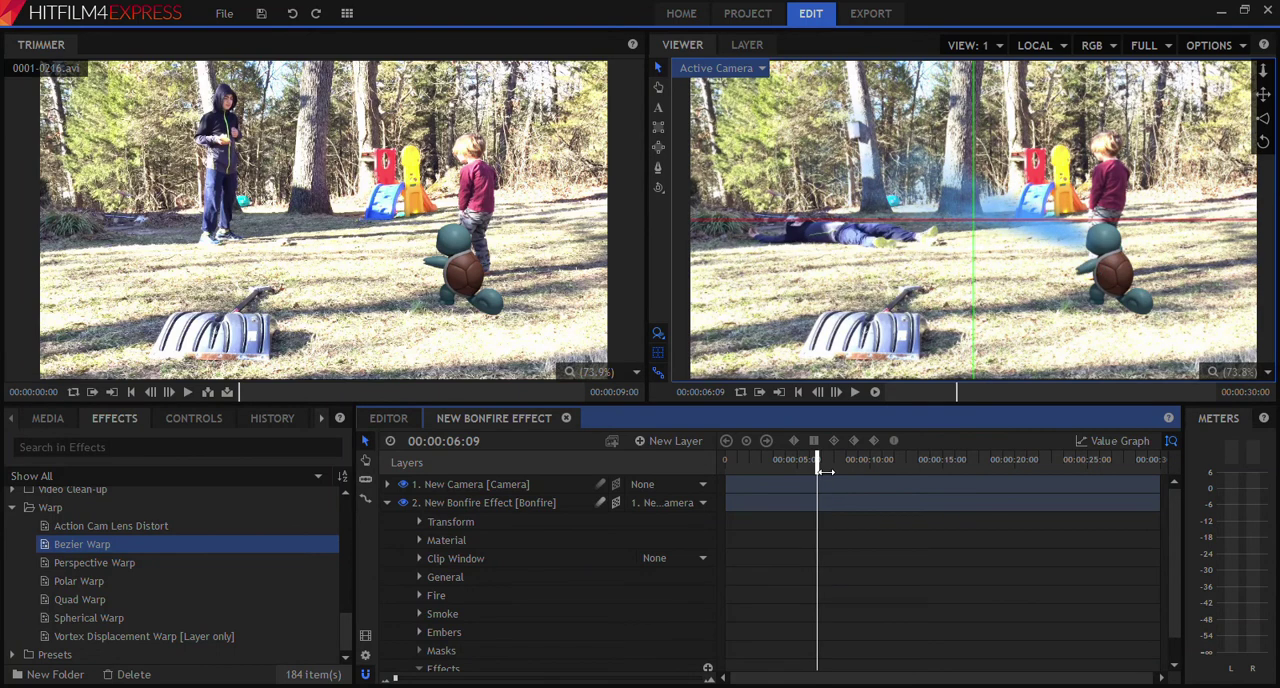
# Park the playhead near 00:00:06:12, collapse the Bonfire layer and select the camera layer.
pyautogui.moveTo(826, 472); pyautogui.dragTo(820, 472)
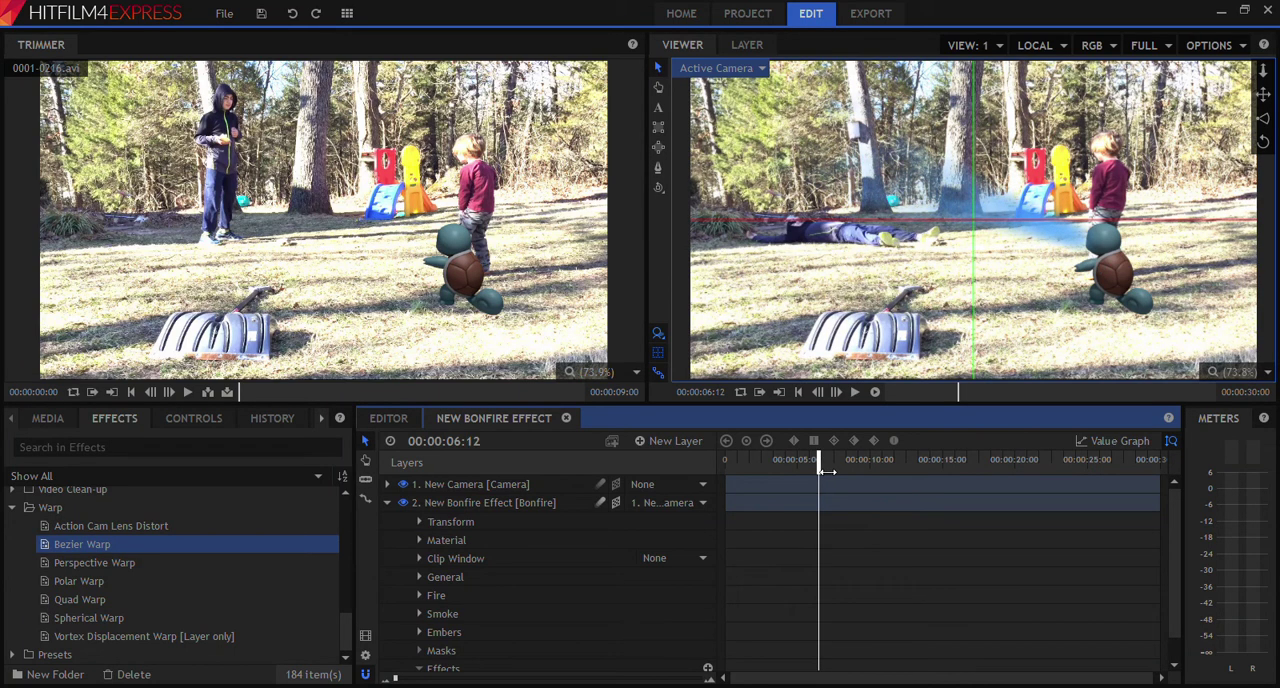
pyautogui.click(392, 505)
pyautogui.click(836, 489)
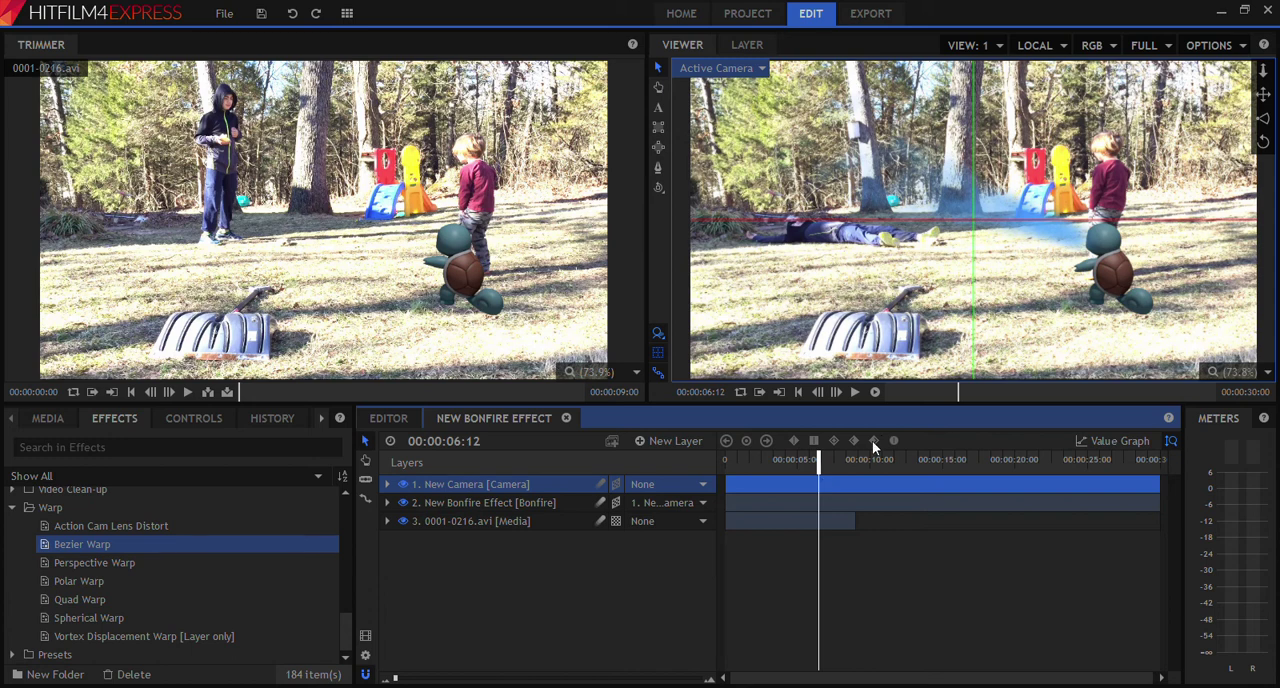
# Slice the camera and Bonfire layers at the playhead and delete both later pieces.
pyautogui.hotkey('ctrl', 'shift', 'd')
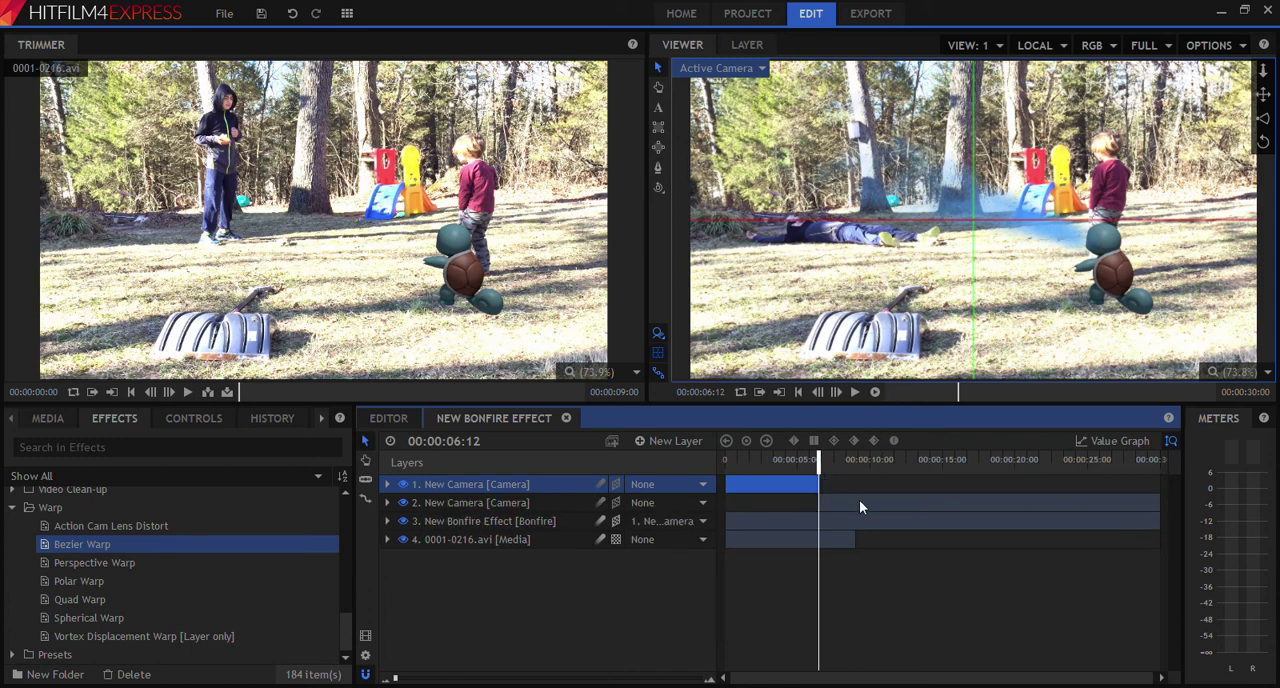
pyautogui.press('Delete')
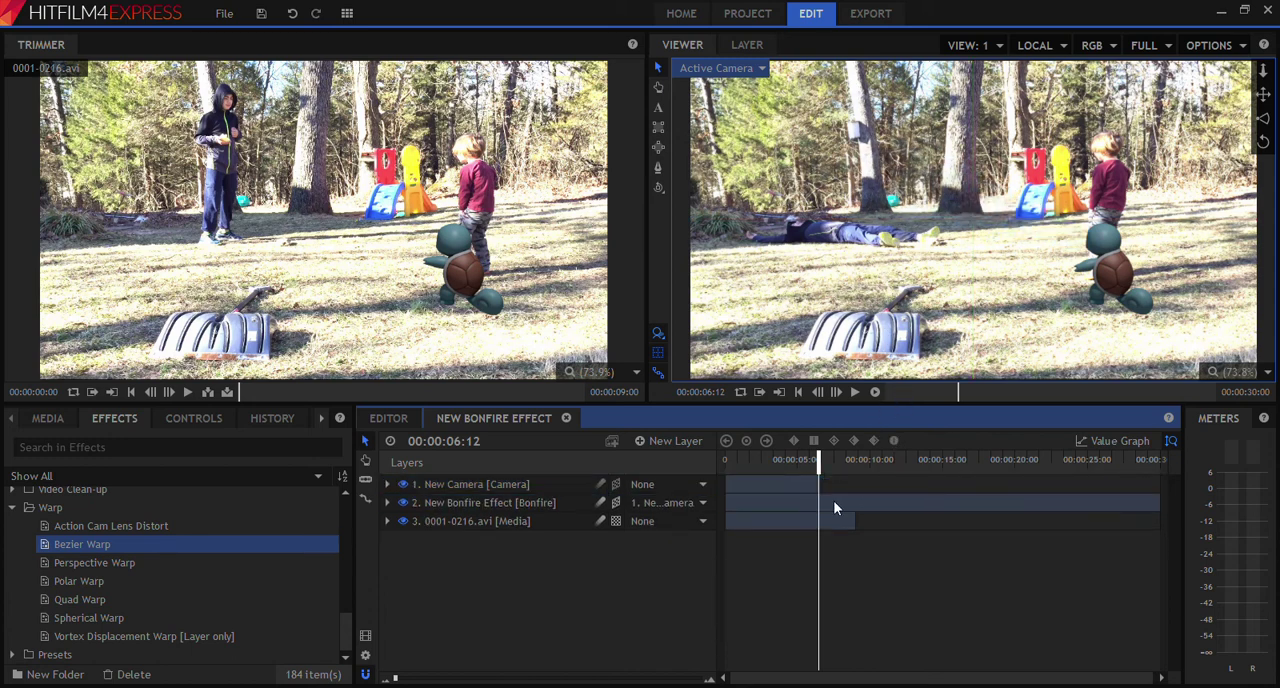
pyautogui.hotkey('ctrl', 'shift', 'd')
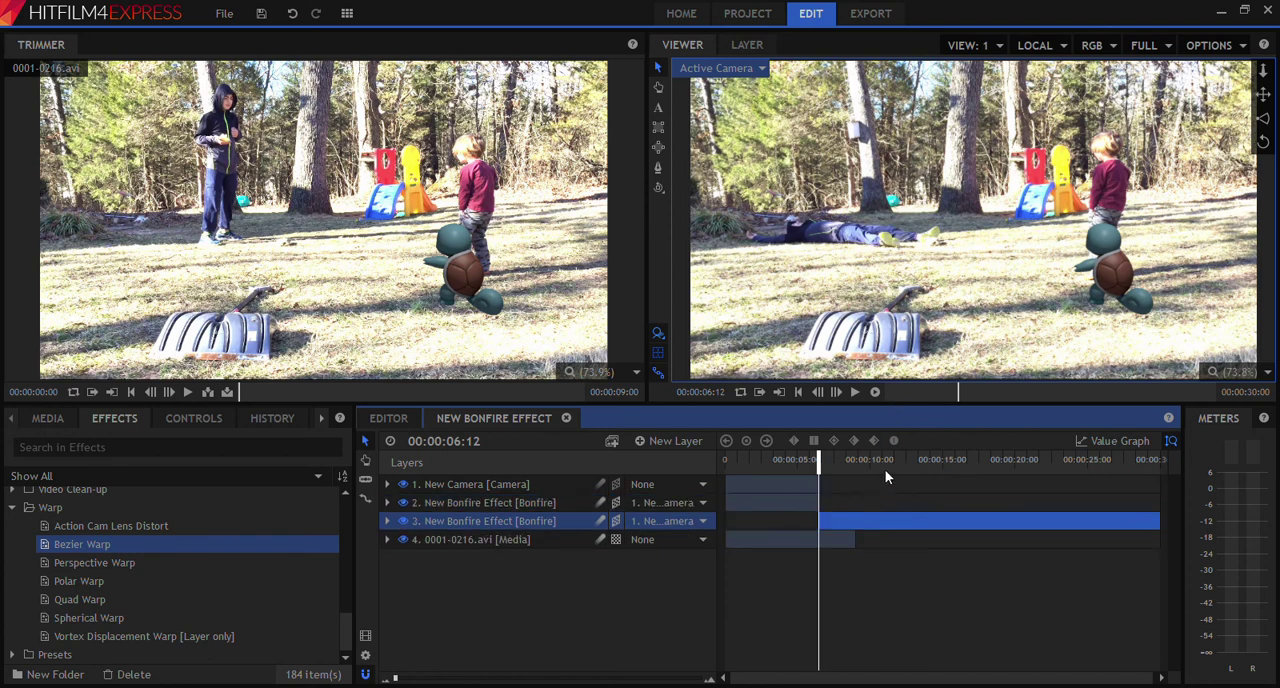
pyautogui.press('Delete')
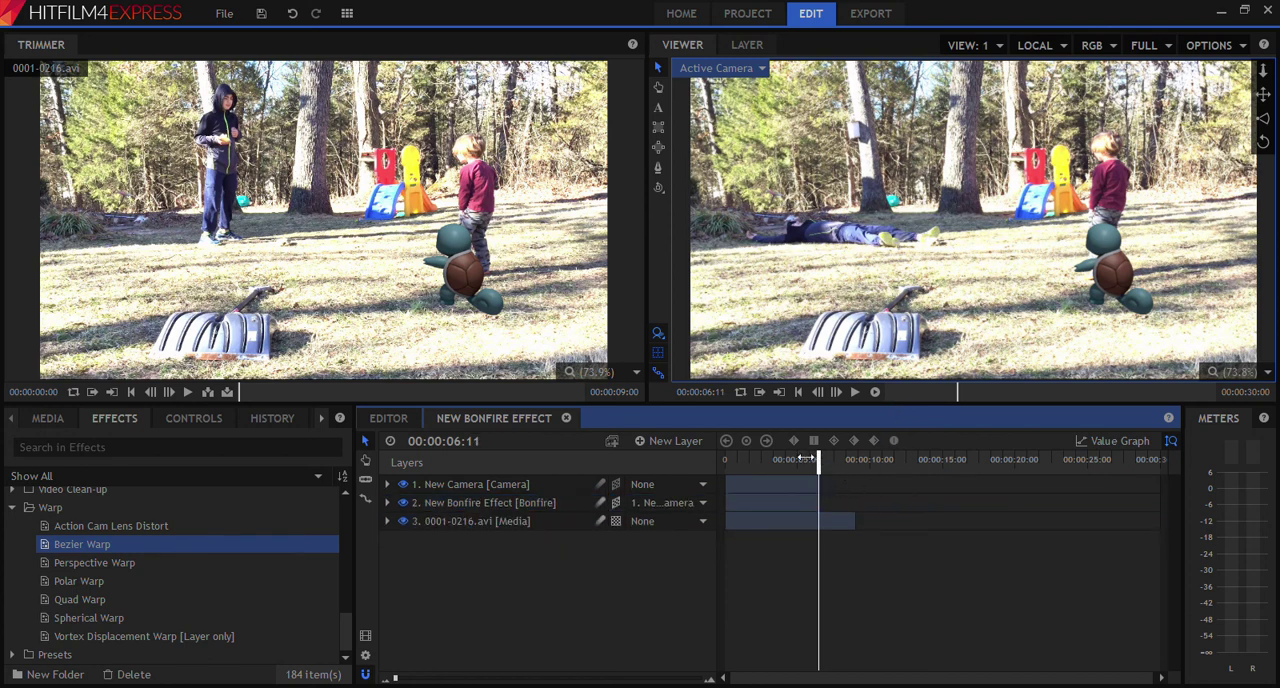
# Slide the trimmed Bonfire and camera clips later on the timeline and scrub back to check.
pyautogui.moveTo(818, 458)
pyautogui.mouseDown()
pyautogui.moveTo(718, 458)
pyautogui.moveTo(765, 459)
pyautogui.mouseUp()
pyautogui.click(786, 504)
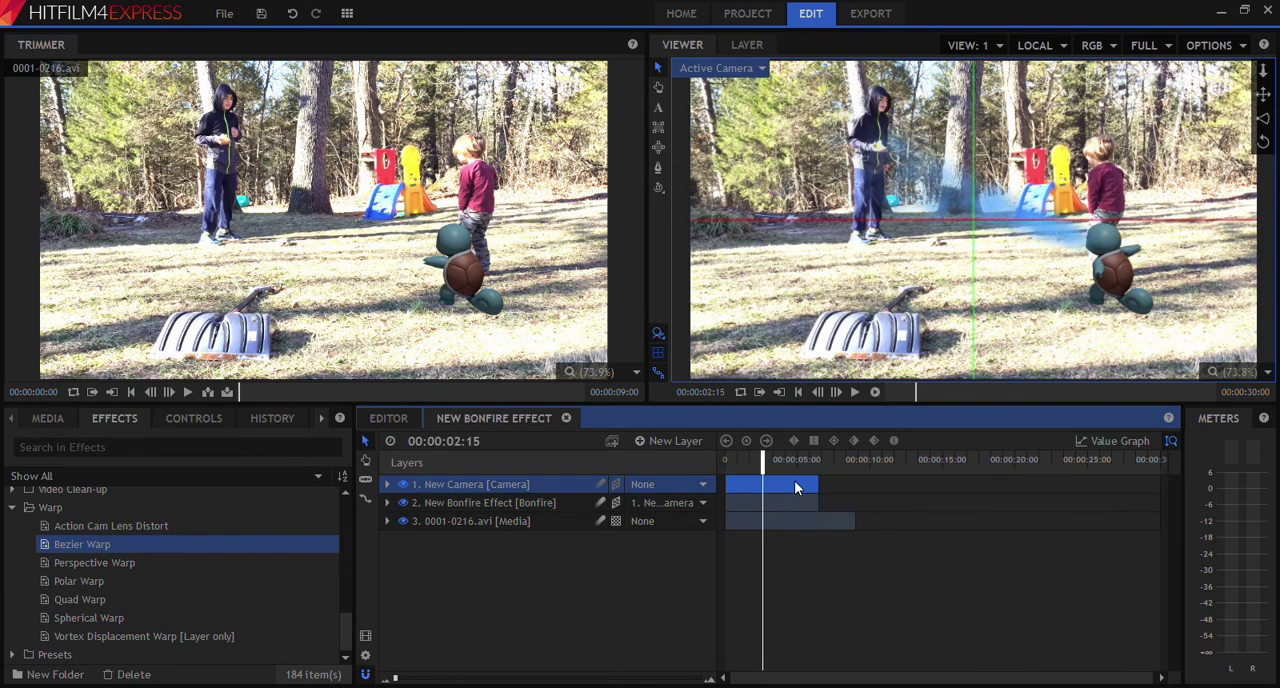
pyautogui.click(789, 498)
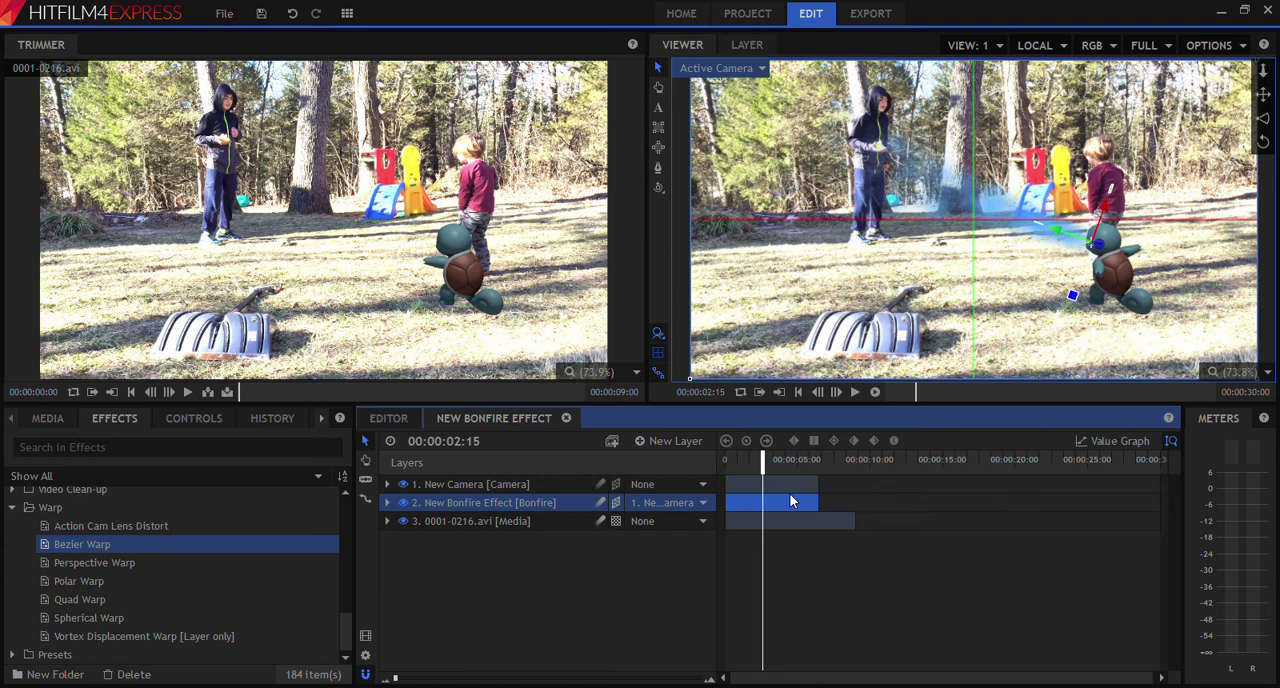
pyautogui.moveTo(805, 505); pyautogui.dragTo(820, 507)
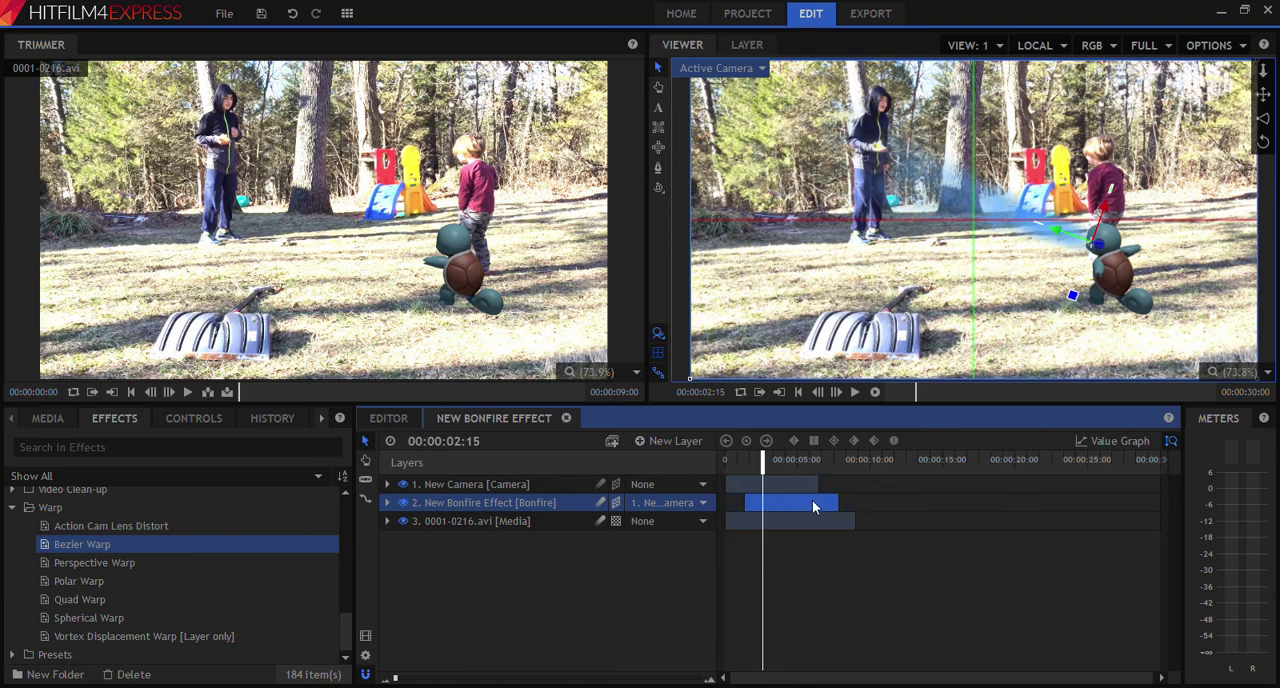
pyautogui.click(796, 487)
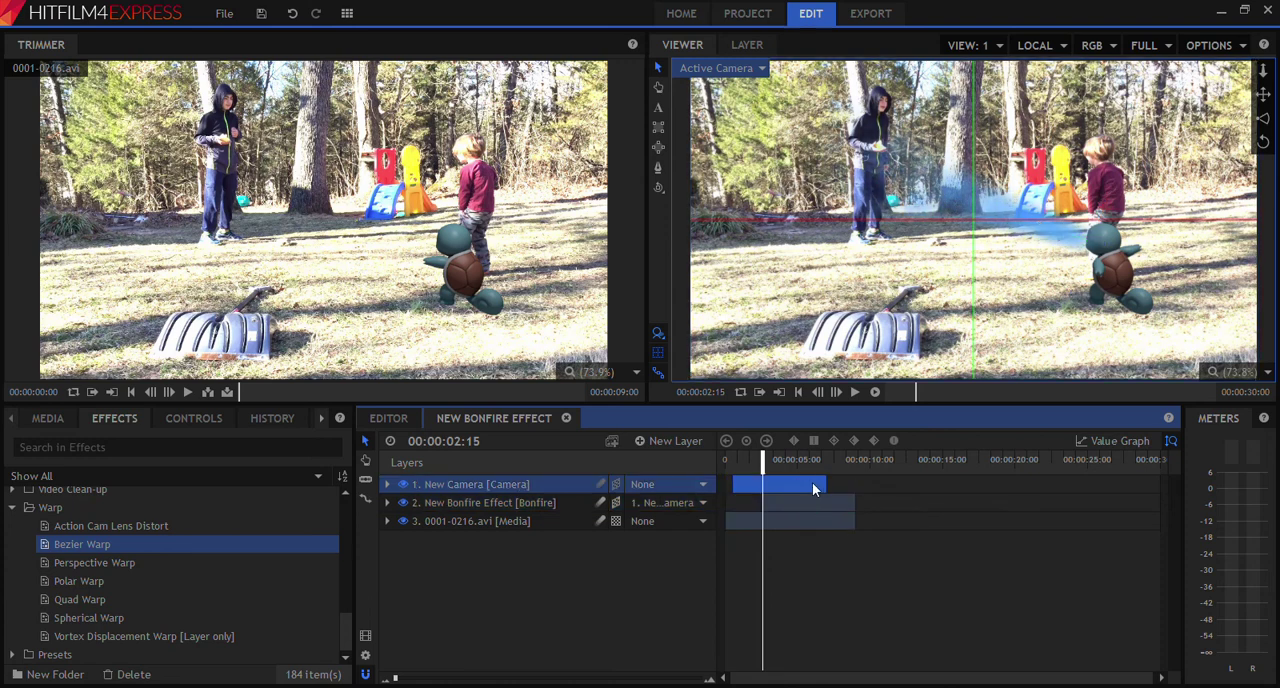
pyautogui.moveTo(773, 462); pyautogui.dragTo(724, 460)
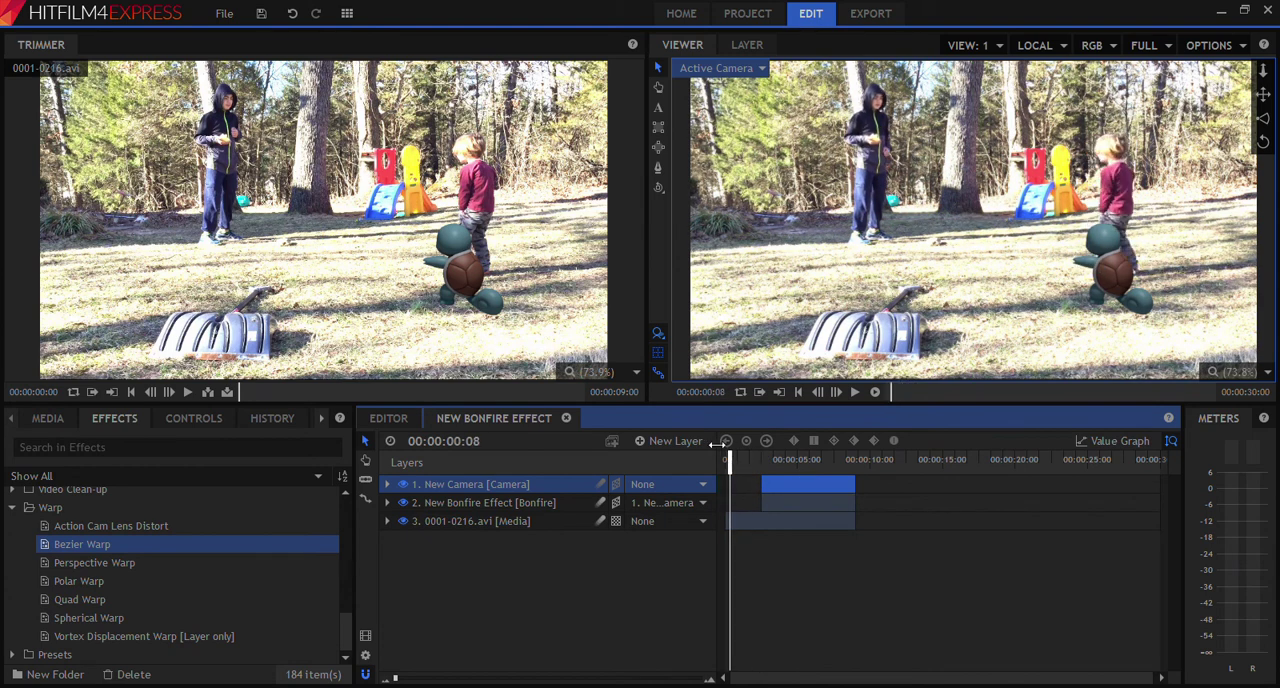
# Snap the Bonfire clip's end to the backyard video's end, then scrub back to about six seconds.
pyautogui.click(853, 392)
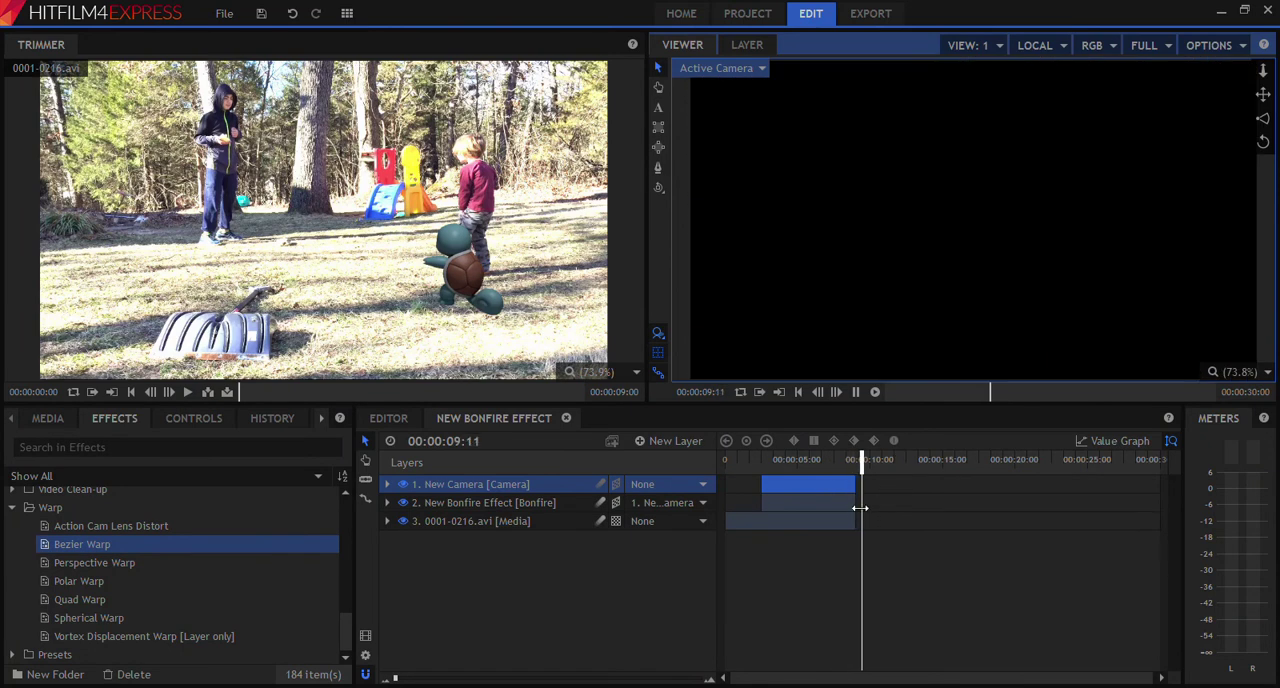
pyautogui.click(850, 504)
pyautogui.moveTo(864, 506); pyautogui.dragTo(856, 506)
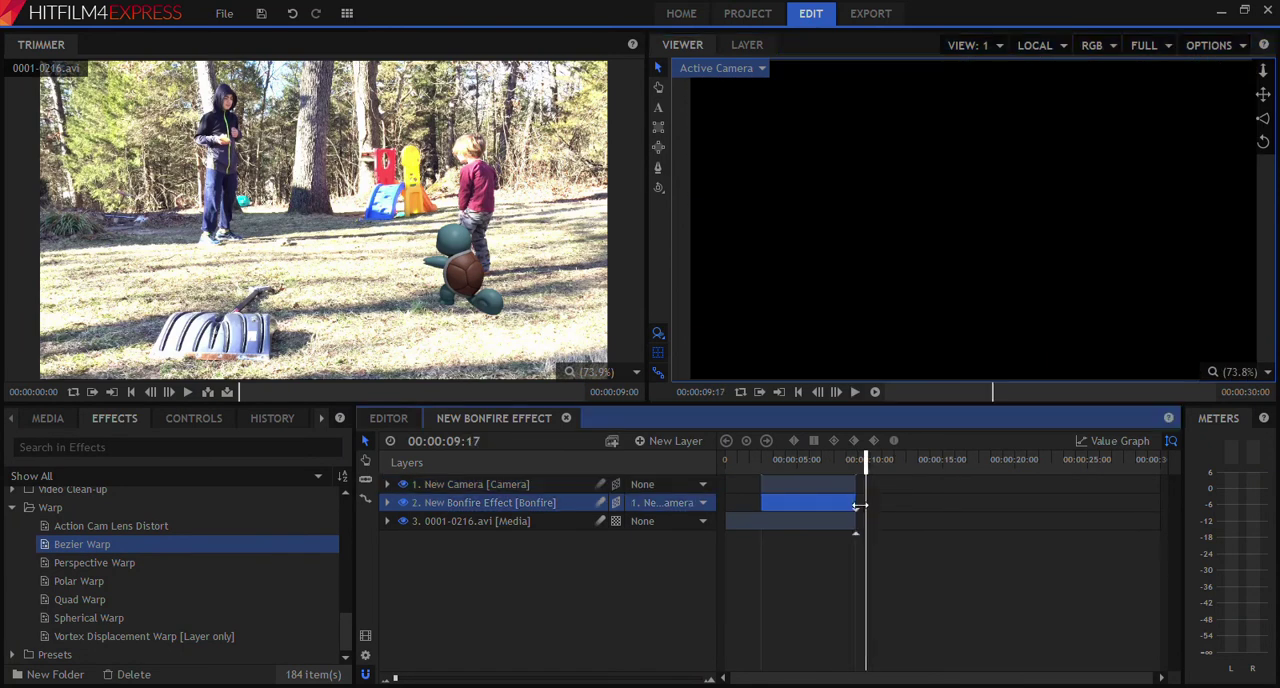
pyautogui.moveTo(866, 460); pyautogui.dragTo(823, 461)
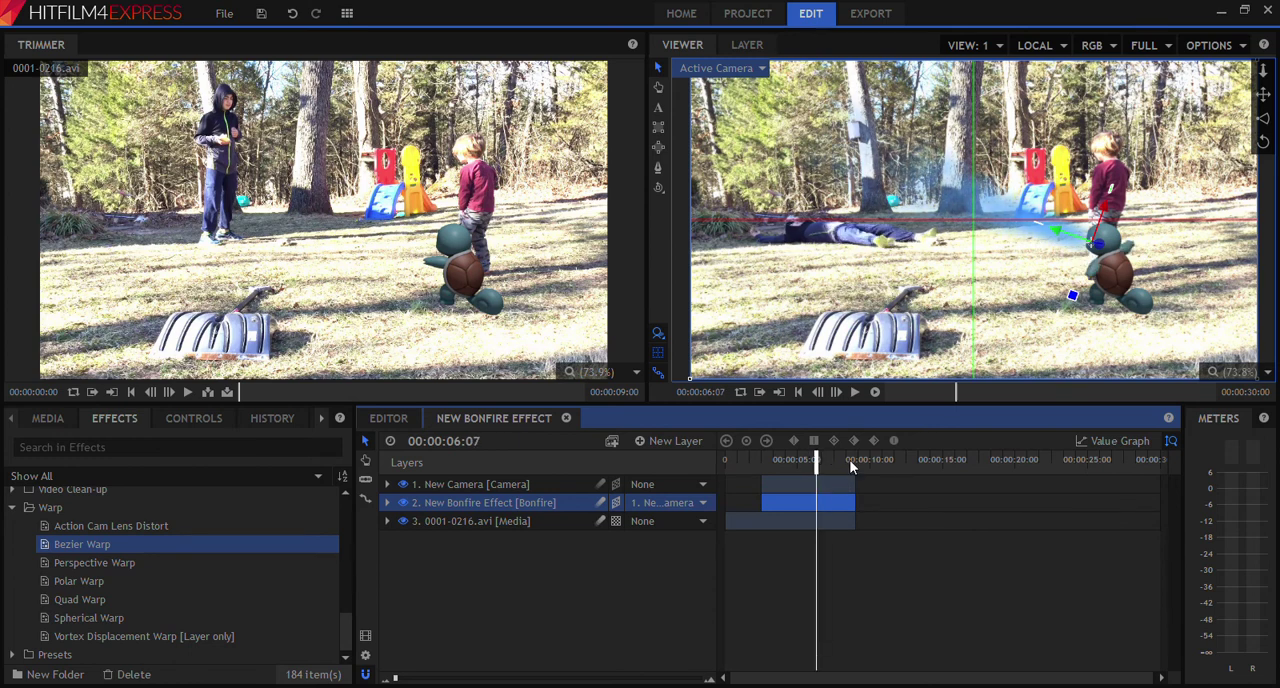
# Slice the Bonfire and camera layers at the playhead and delete their later portions.
pyautogui.hotkey('ctrl', 'd')
pyautogui.click(833, 484)
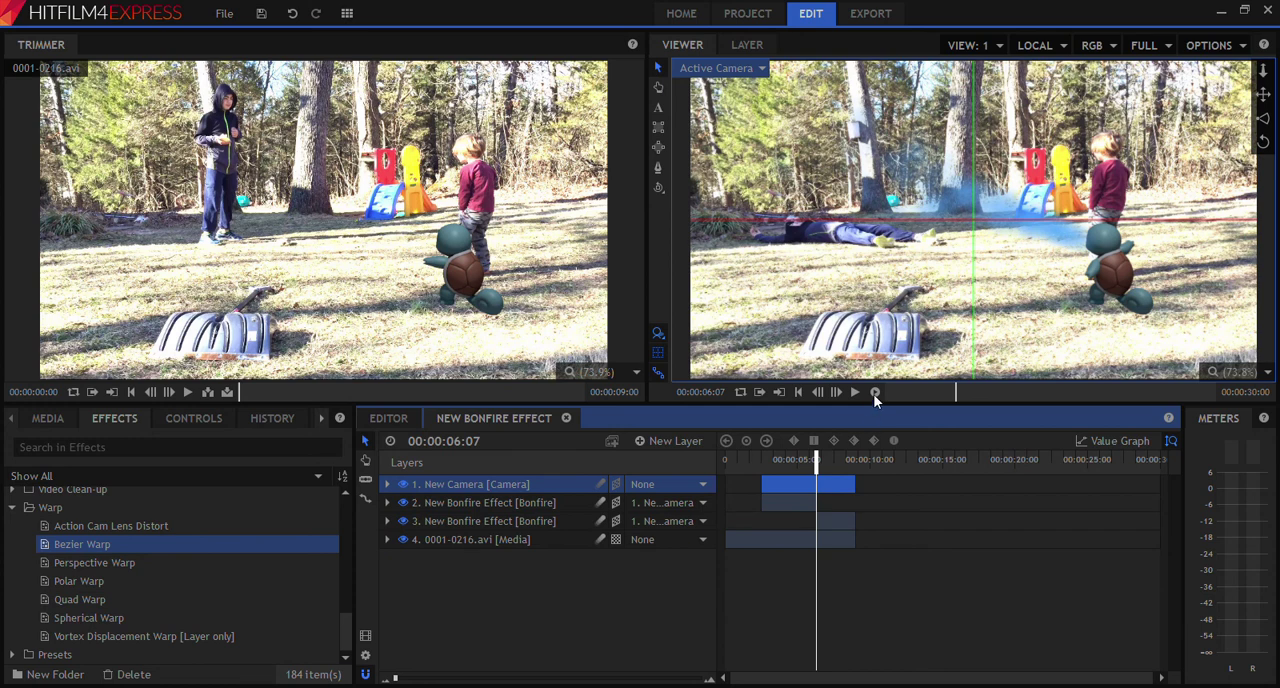
pyautogui.hotkey('ctrl', 'shift', 'd')
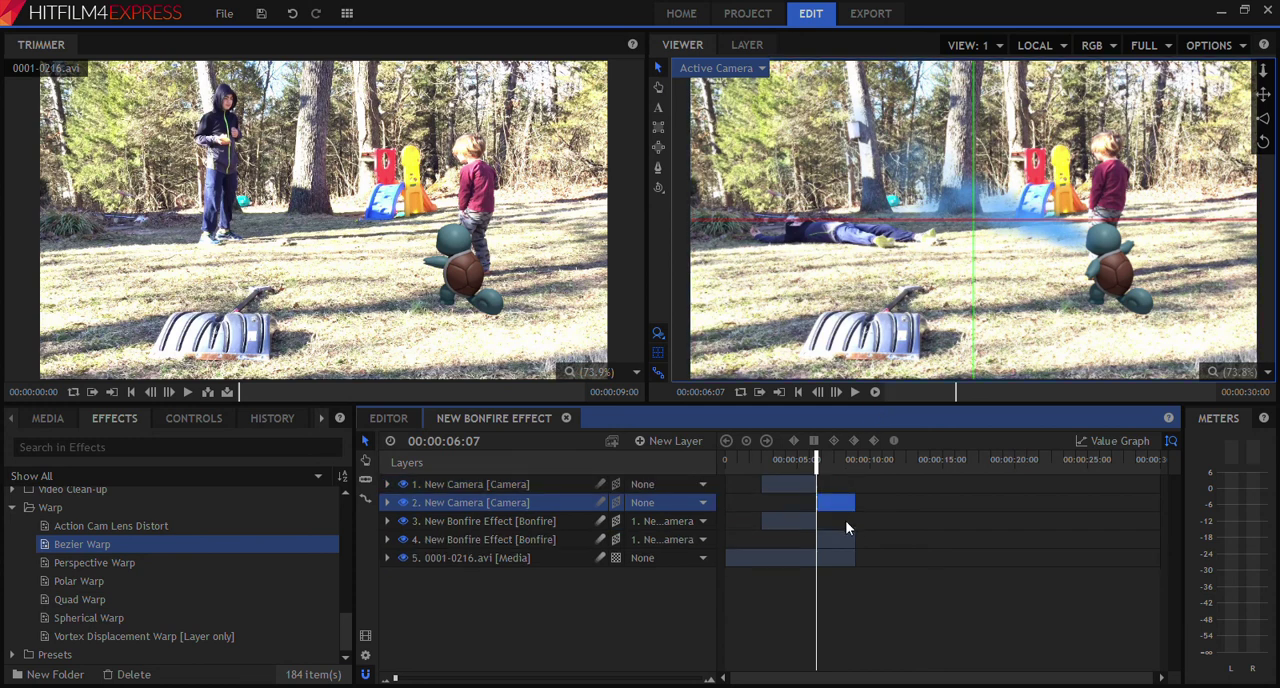
pyautogui.click(843, 543)
pyautogui.press('Delete')
pyautogui.click(845, 503)
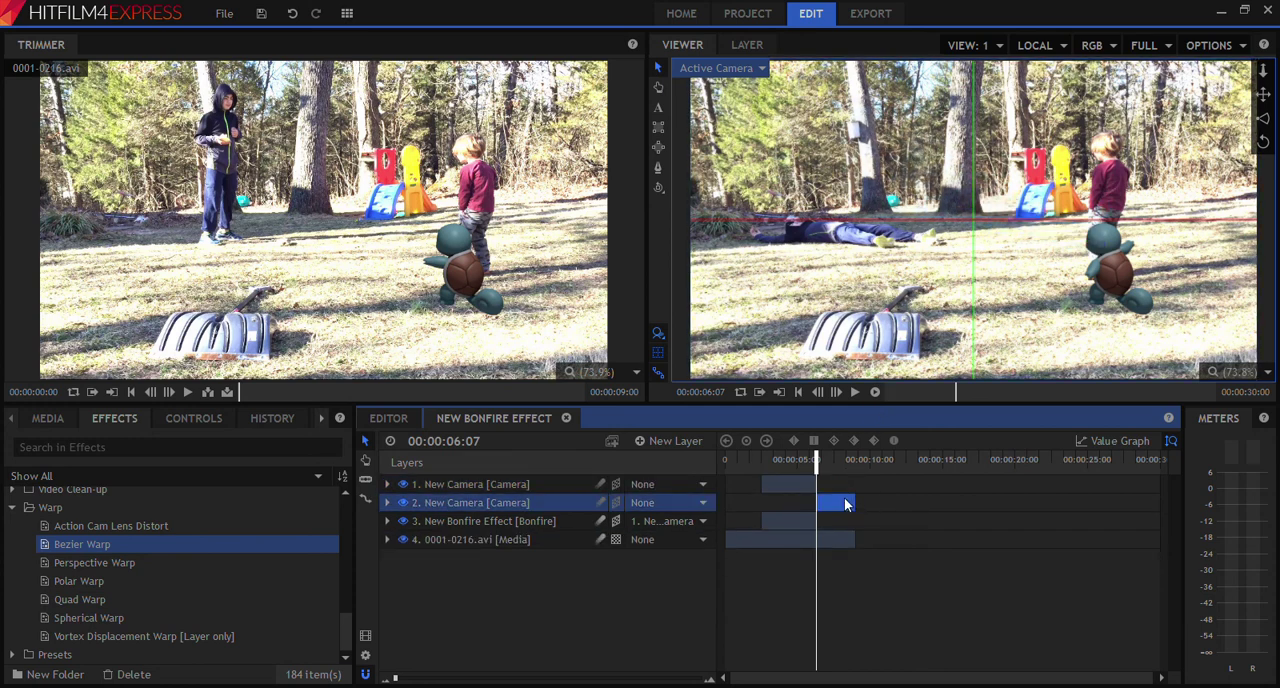
pyautogui.press('Delete')
# Play the composite from slightly earlier to check the blue jet's timing.
pyautogui.moveTo(817, 460); pyautogui.dragTo(695, 443)
pyautogui.click(855, 392)
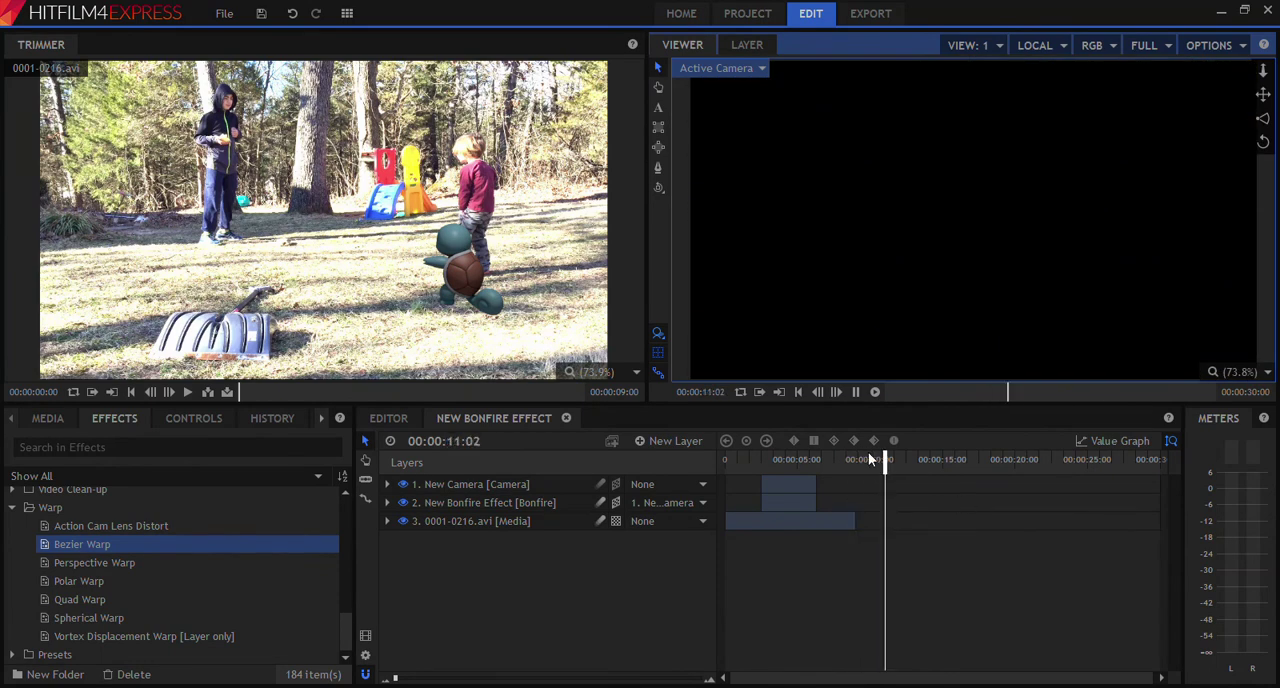
pyautogui.moveTo(892, 462); pyautogui.dragTo(800, 458)
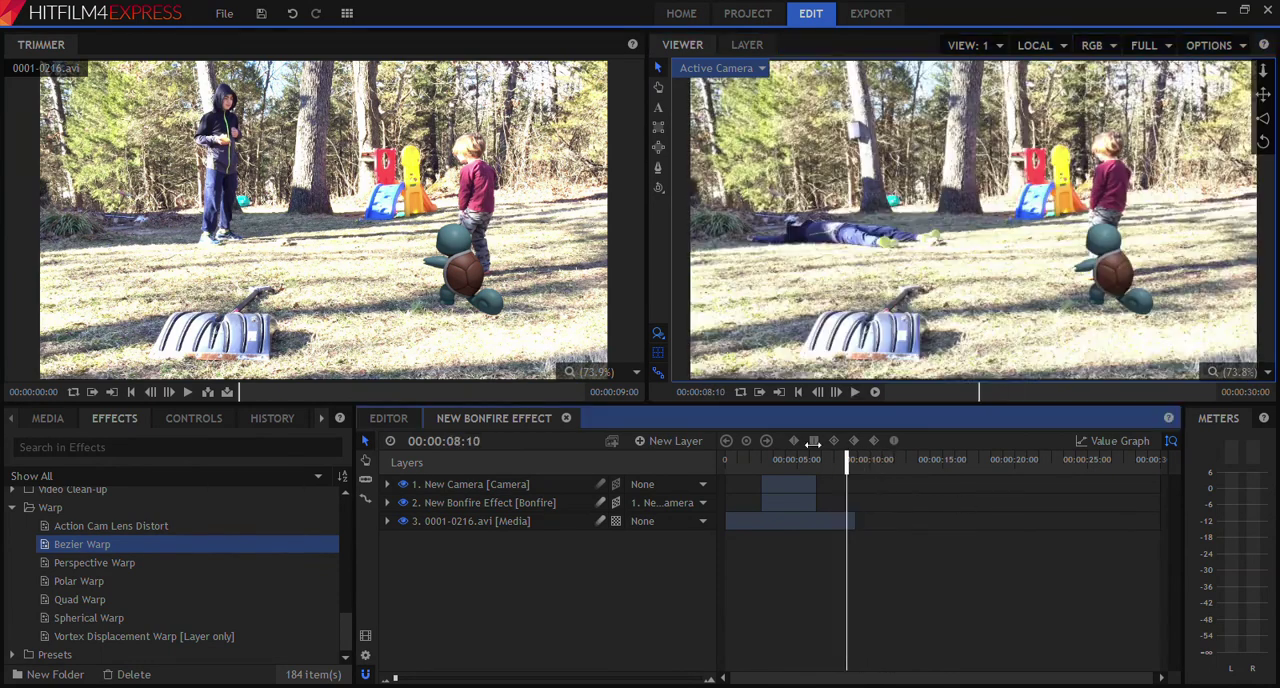